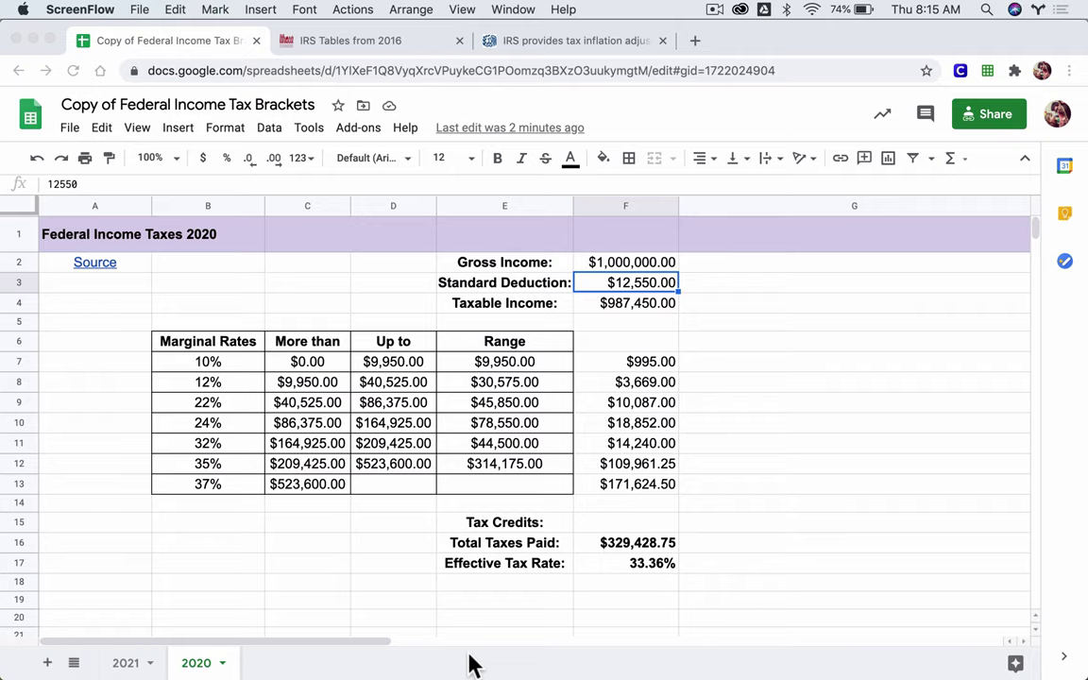
Review the 2020 sheet's marginal rates, bracket bounds, standard deduction and Source link.
{"action": "left_click", "coordinate": [16, 234]}
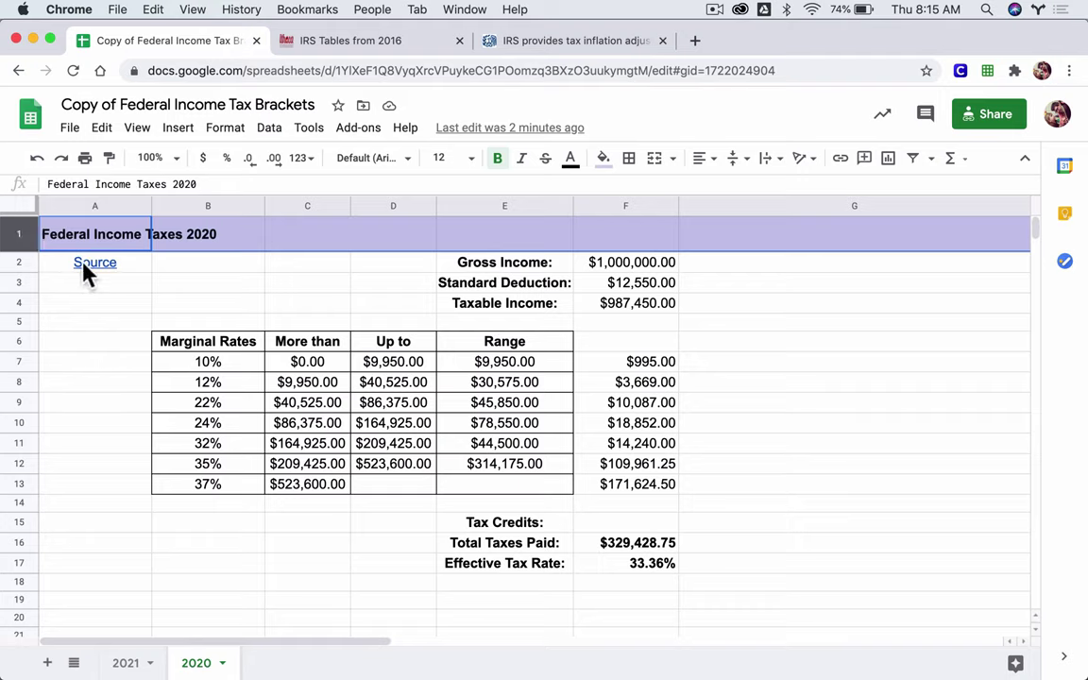
{"action": "mouse_move", "coordinate": [84, 270]}
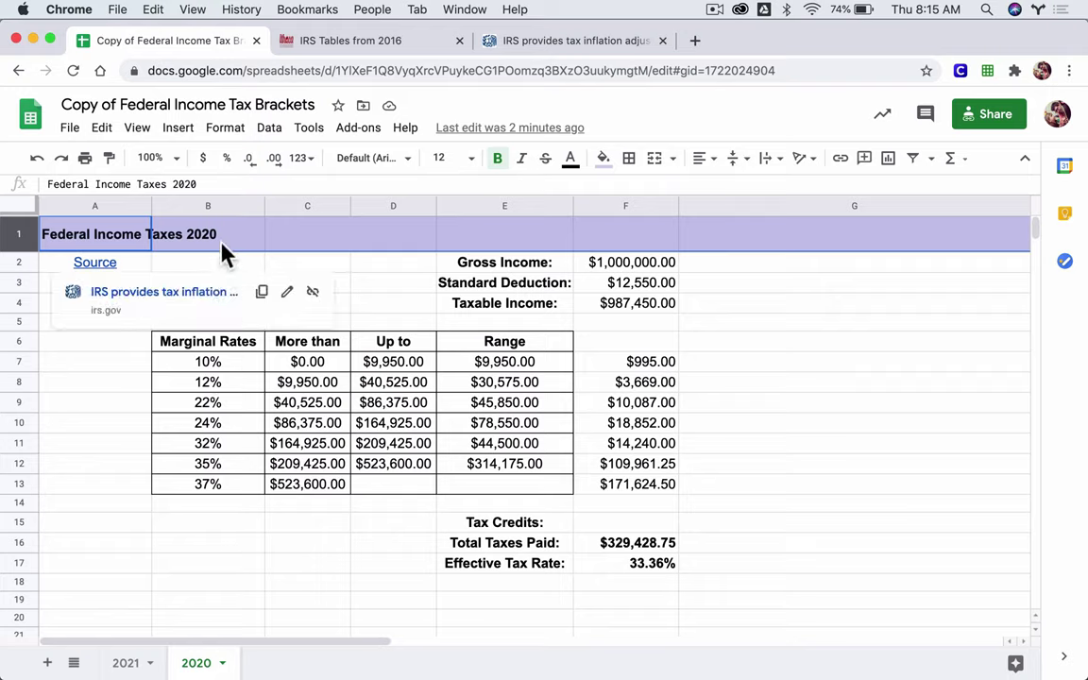
{"action": "left_click", "coordinate": [213, 338]}
{"action": "key", "text": "shift+Down"}
{"action": "key", "text": "shift+Down"}
{"action": "key", "text": "shift+Down"}
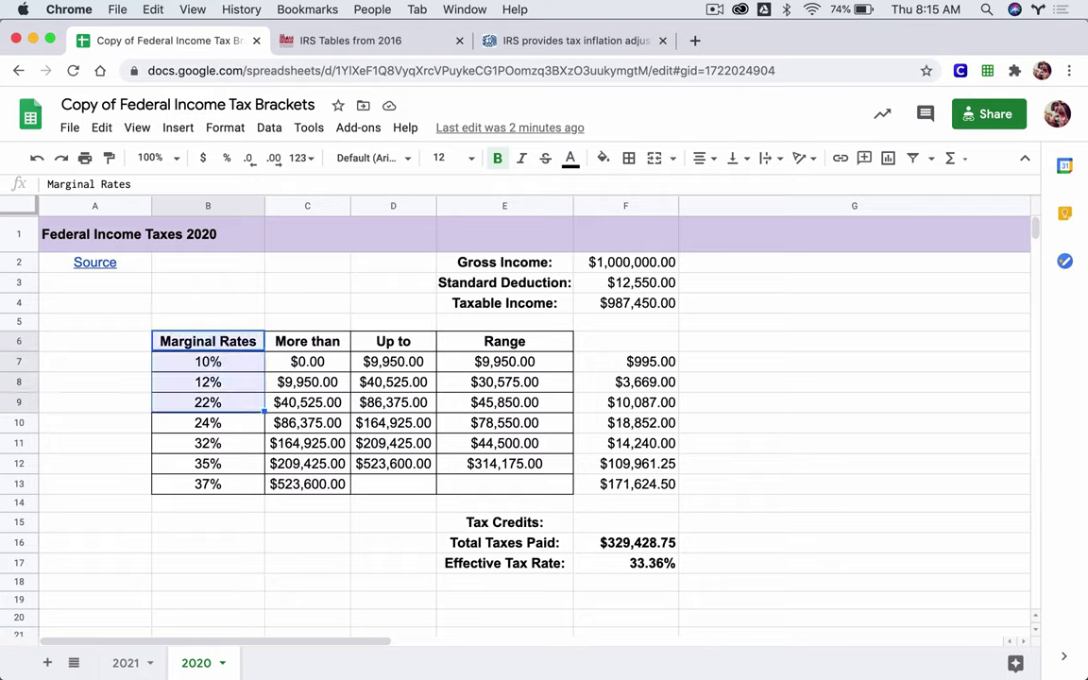
{"action": "key", "text": "shift+Down"}
{"action": "key", "text": "shift+Down"}
{"action": "key", "text": "shift+Down"}
{"action": "key", "text": "shift+Down"}
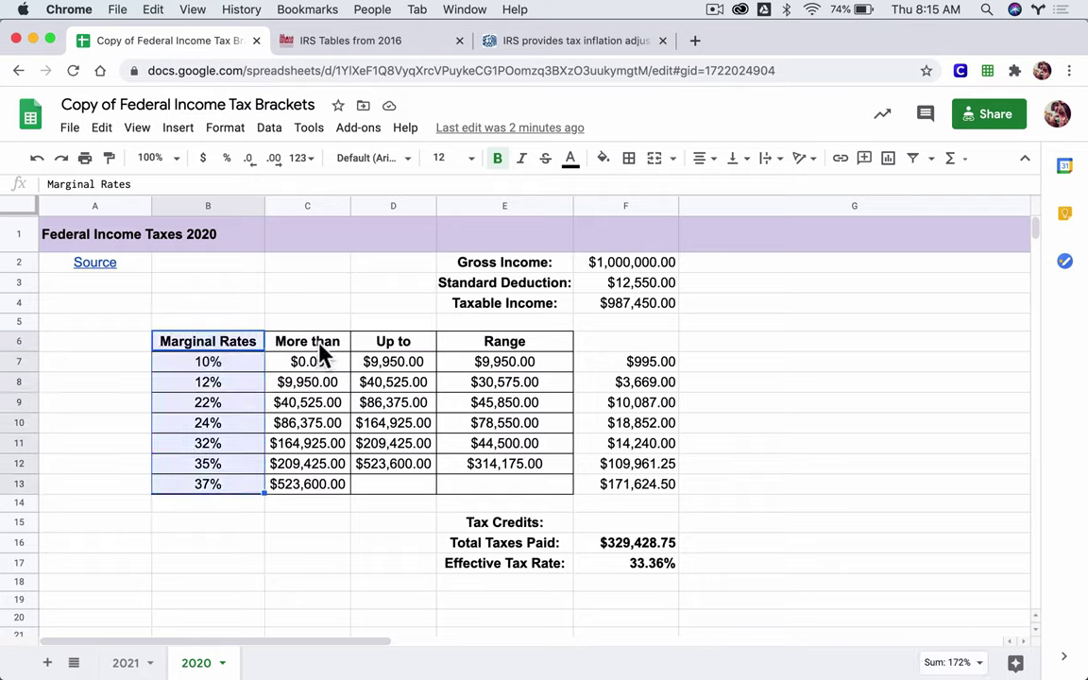
{"action": "left_click_drag", "start_coordinate": [321, 345], "coordinate": [380, 498]}
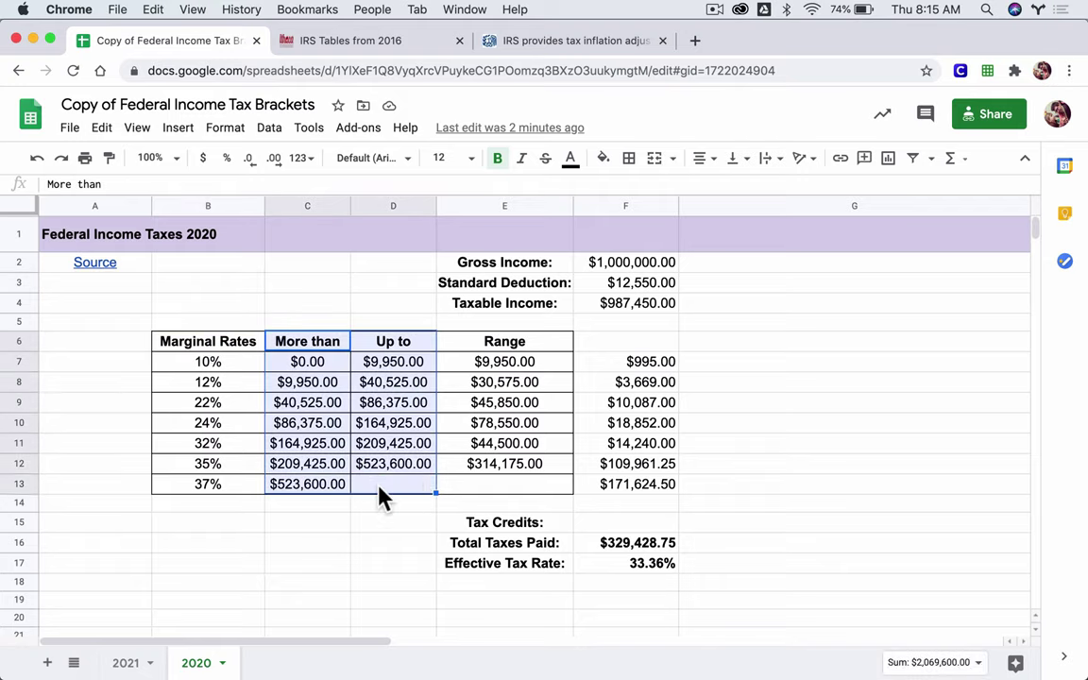
{"action": "left_click", "coordinate": [510, 286]}
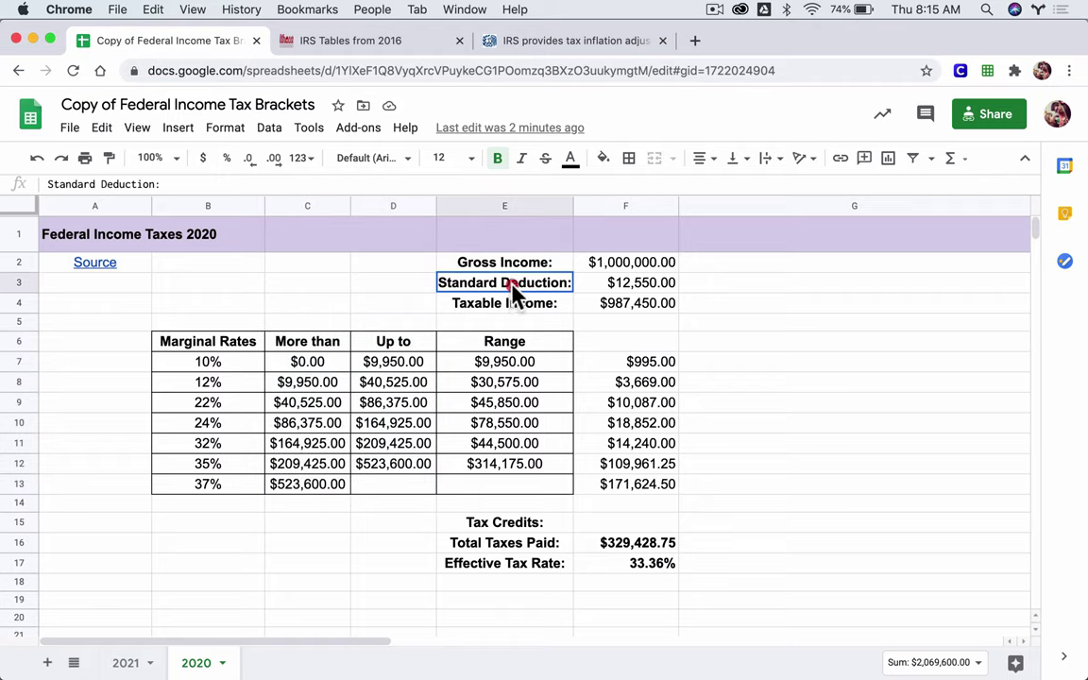
{"action": "left_click", "coordinate": [592, 284], "text": "shift"}
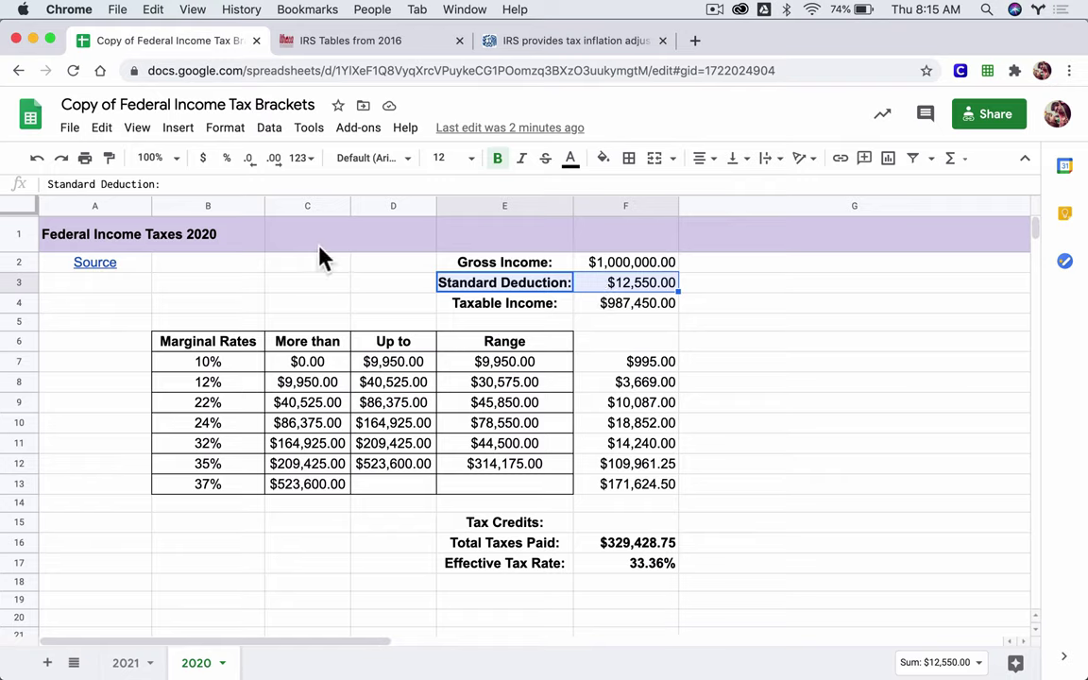
{"action": "left_click", "coordinate": [106, 267]}
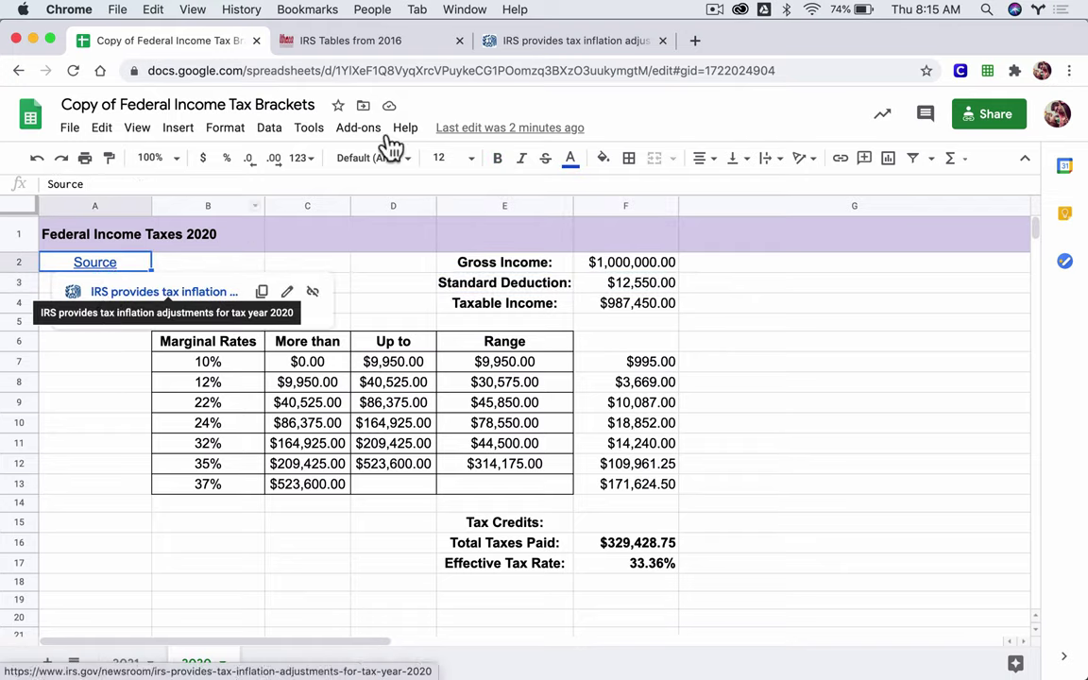
Open the IRS 2020 inflation adjustments release and highlight its Marginal Rates paragraph and rate bullets.
{"action": "left_click", "coordinate": [506, 40]}
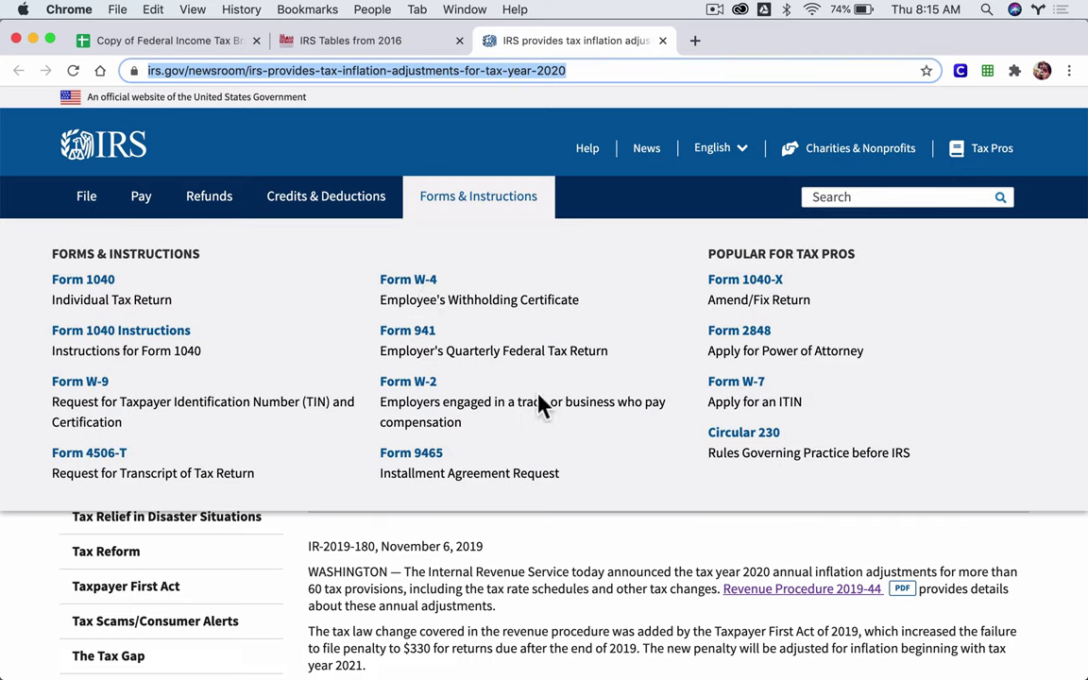
{"action": "scroll", "coordinate": [669, 523], "scroll_direction": "down", "scroll_amount": 5}
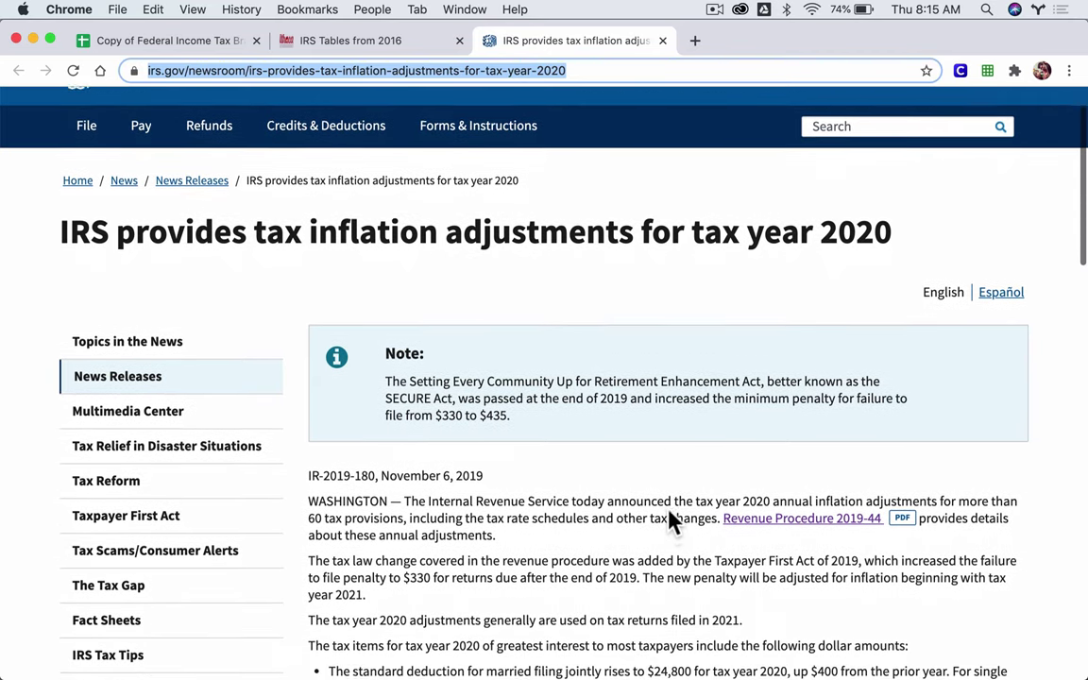
{"action": "scroll", "coordinate": [669, 515], "scroll_direction": "down", "scroll_amount": 5}
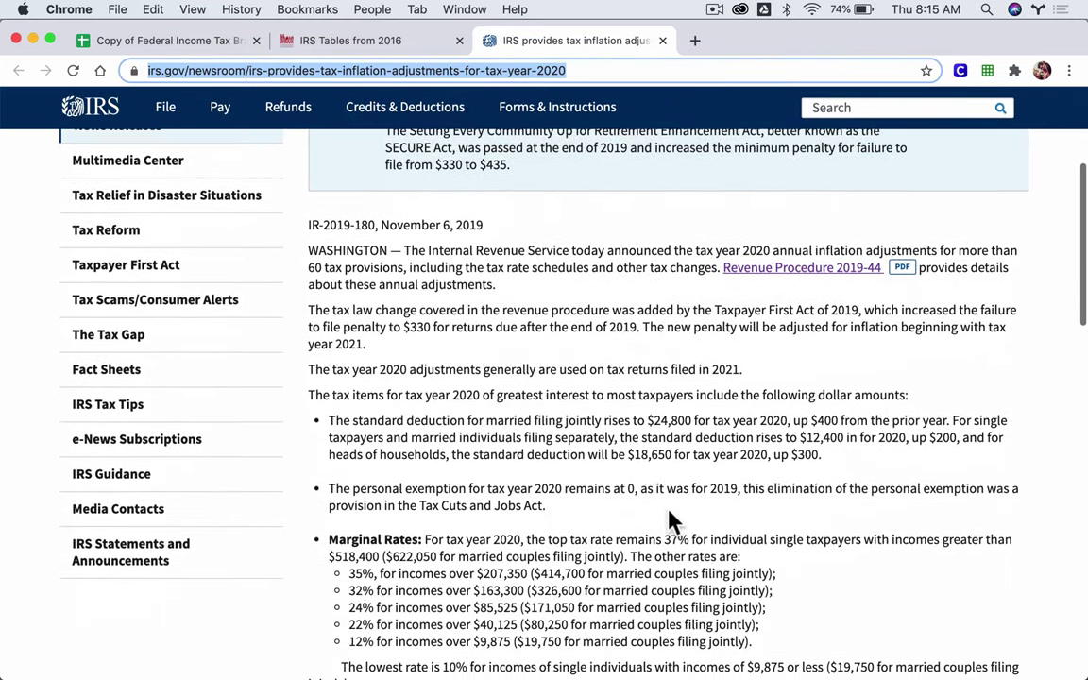
{"action": "scroll", "coordinate": [669, 519], "scroll_direction": "down", "scroll_amount": 2}
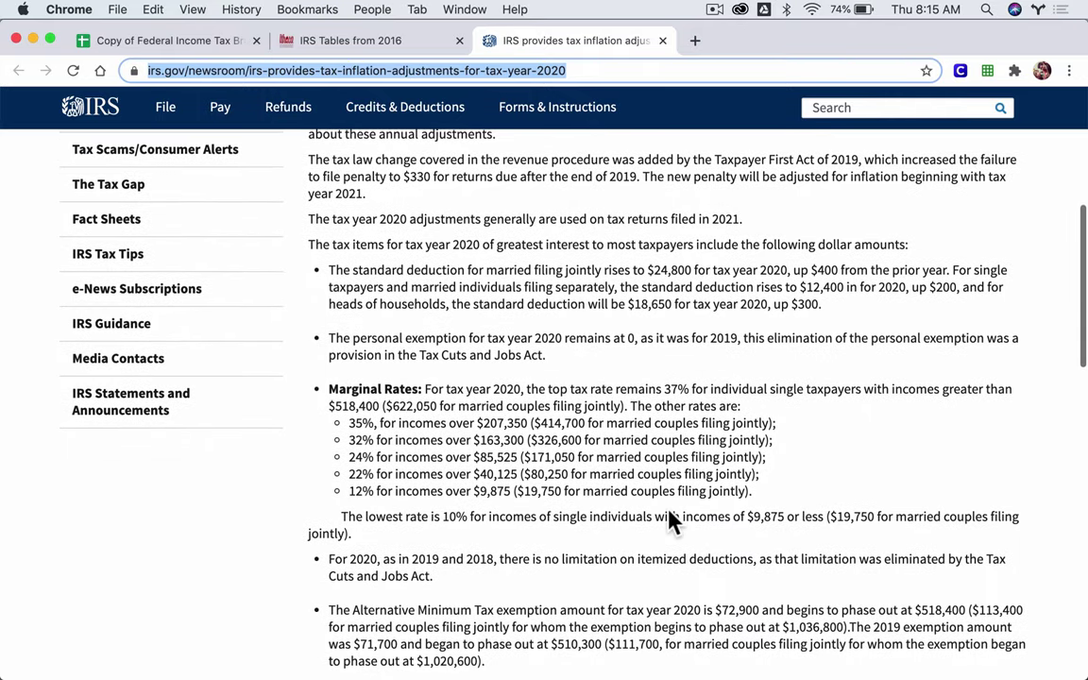
{"action": "scroll", "coordinate": [669, 520], "scroll_direction": "down", "scroll_amount": 2}
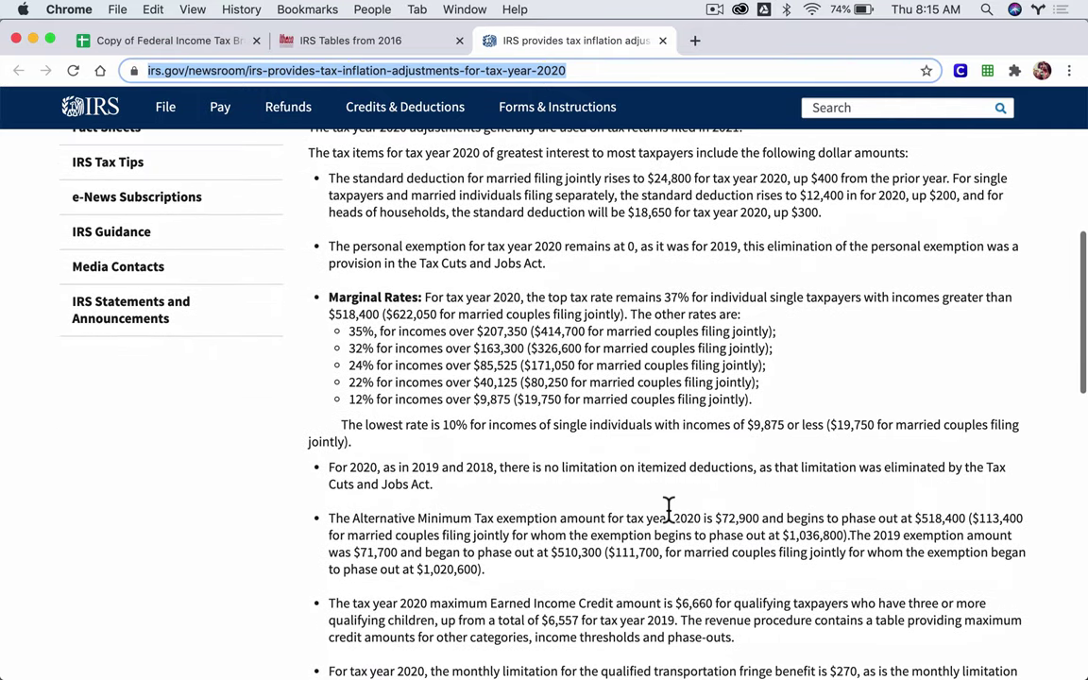
{"action": "left_click_drag", "start_coordinate": [330, 263], "coordinate": [773, 376]}
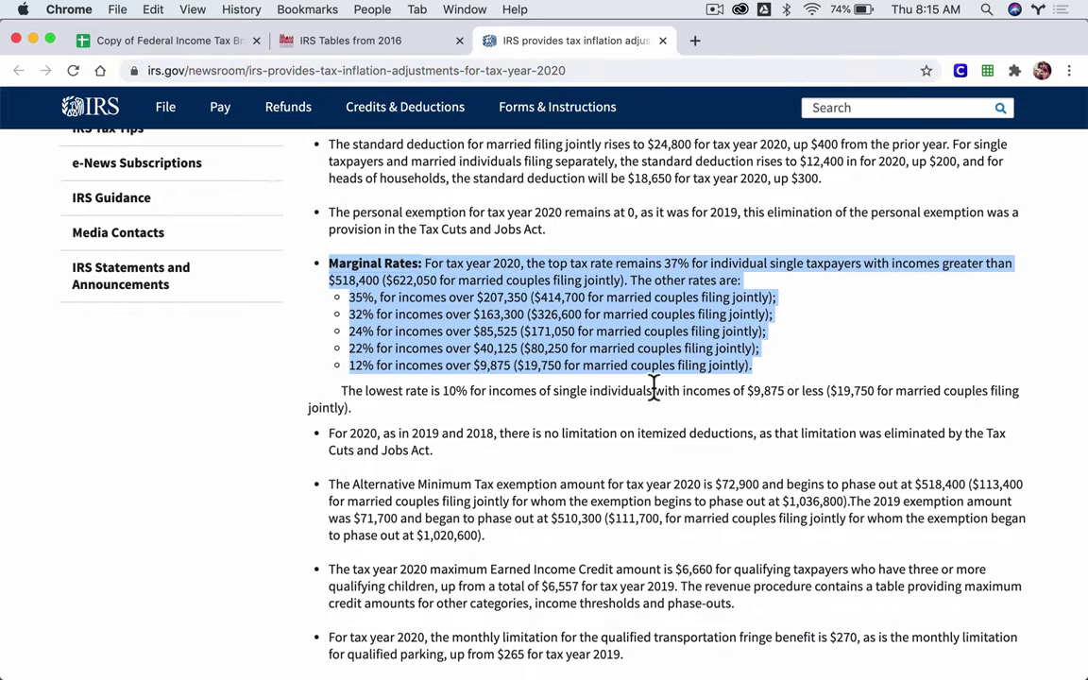
{"action": "left_click_drag", "start_coordinate": [571, 418], "coordinate": [314, 272]}
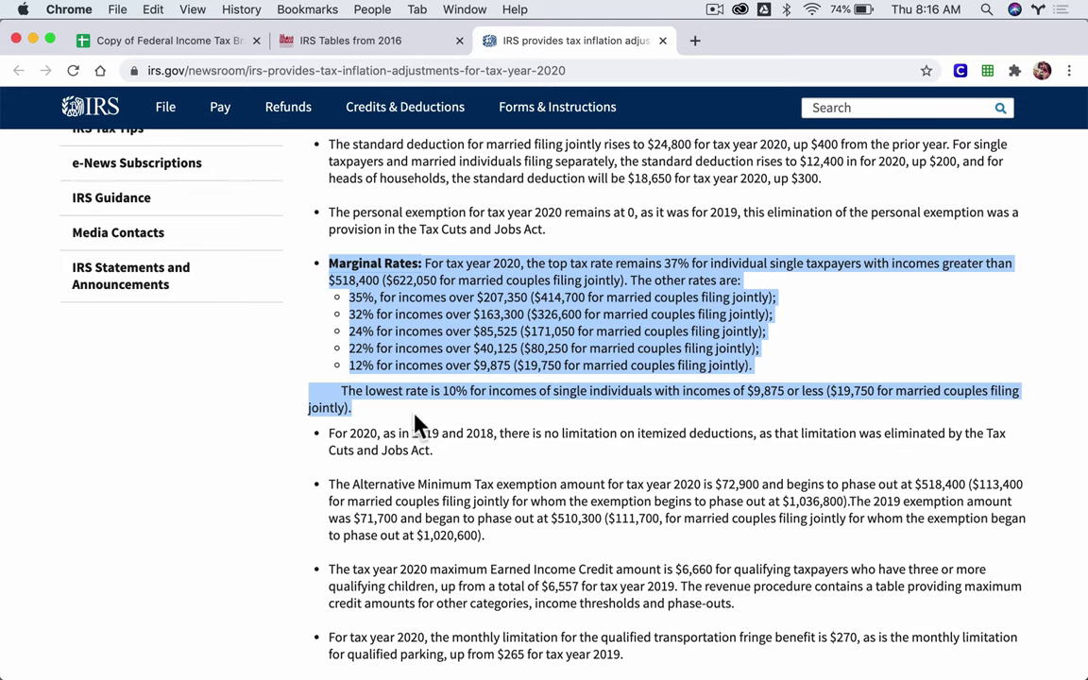
Highlight the standard deduction paragraph listing the $12,400 single-filer amount.
{"action": "scroll", "coordinate": [415, 427], "scroll_direction": "up", "scroll_amount": 1}
{"action": "scroll", "coordinate": [416, 427], "scroll_direction": "up", "scroll_amount": 4}
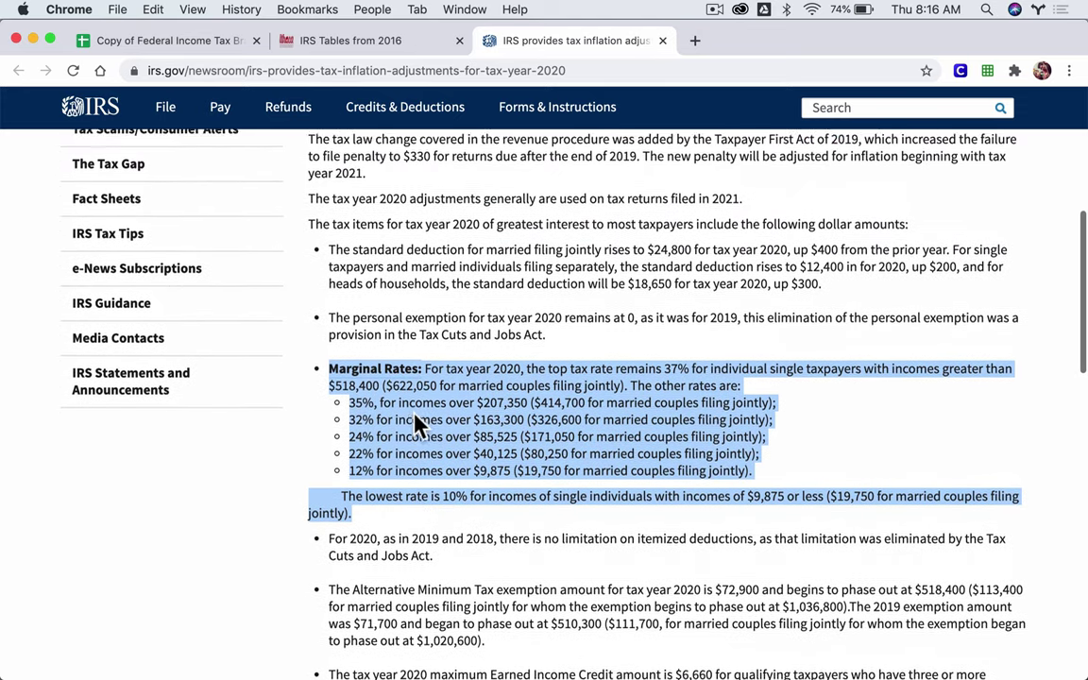
{"action": "left_click_drag", "start_coordinate": [333, 262], "coordinate": [855, 294]}
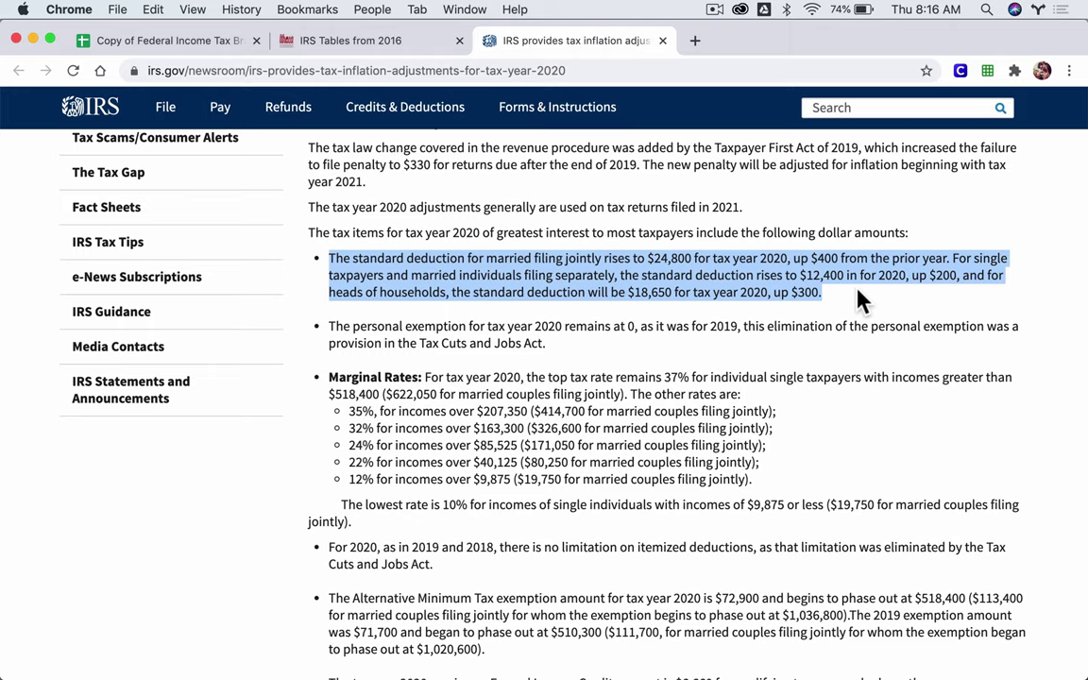
Highlight the $24,800 joint and $12,400 single-filer deductions, then go back to the bracket spreadsheet.
{"action": "left_click", "coordinate": [857, 293]}
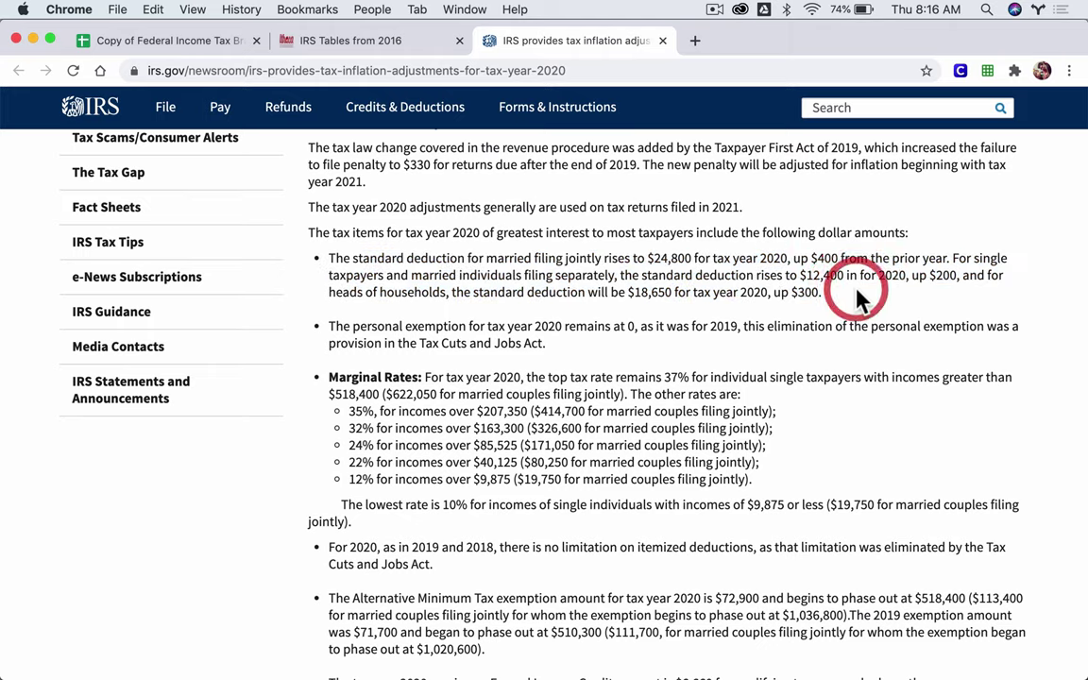
{"action": "left_click_drag", "start_coordinate": [619, 275], "coordinate": [758, 275]}
{"action": "left_click", "coordinate": [760, 275]}
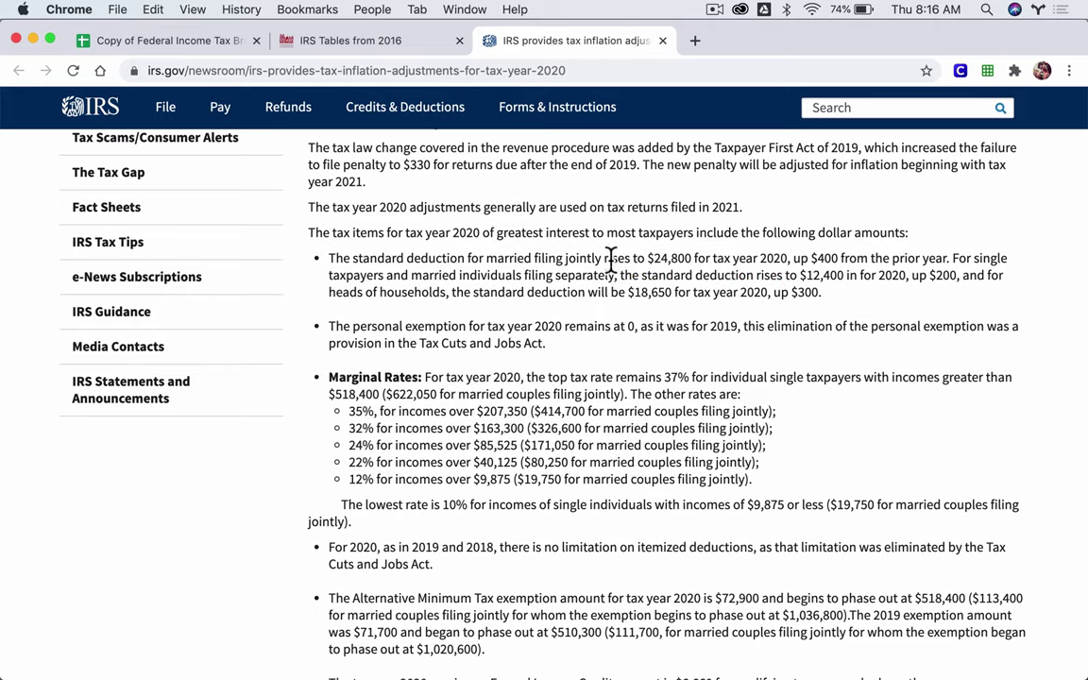
{"action": "left_click_drag", "start_coordinate": [647, 258], "coordinate": [695, 259]}
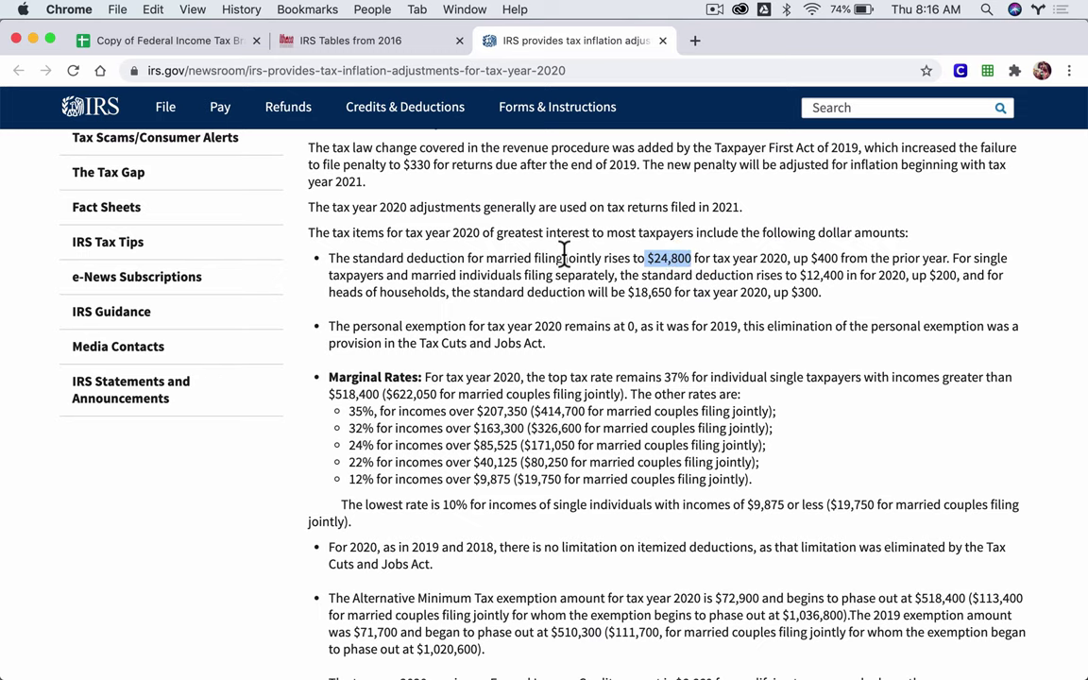
{"action": "left_click", "coordinate": [951, 259]}
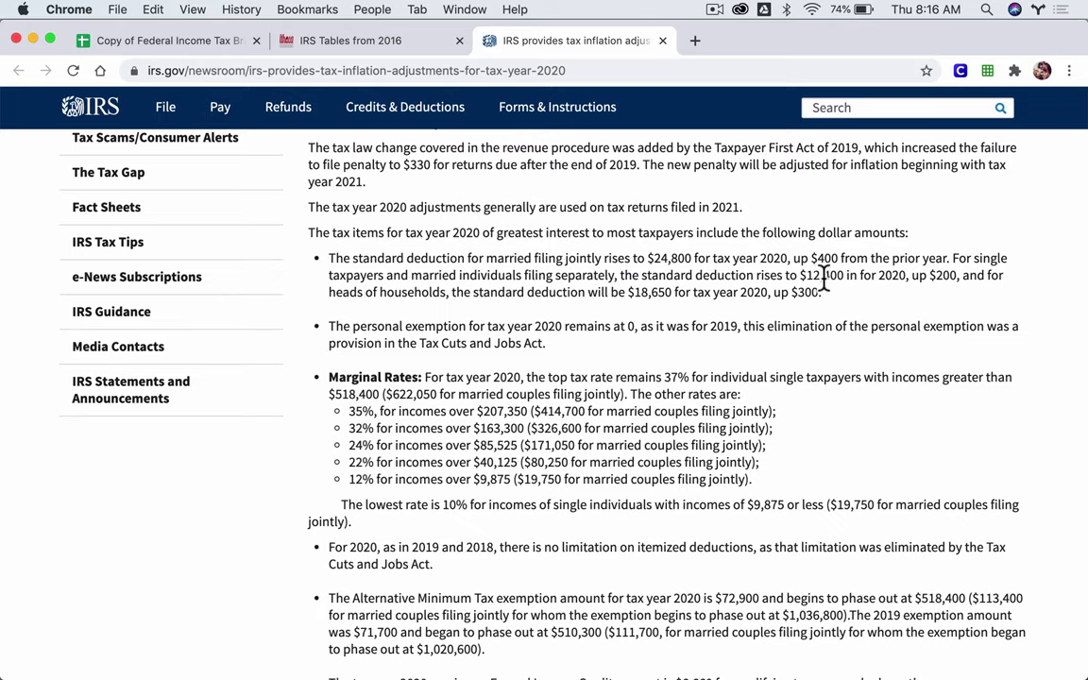
{"action": "left_click_drag", "start_coordinate": [848, 275], "coordinate": [951, 259]}
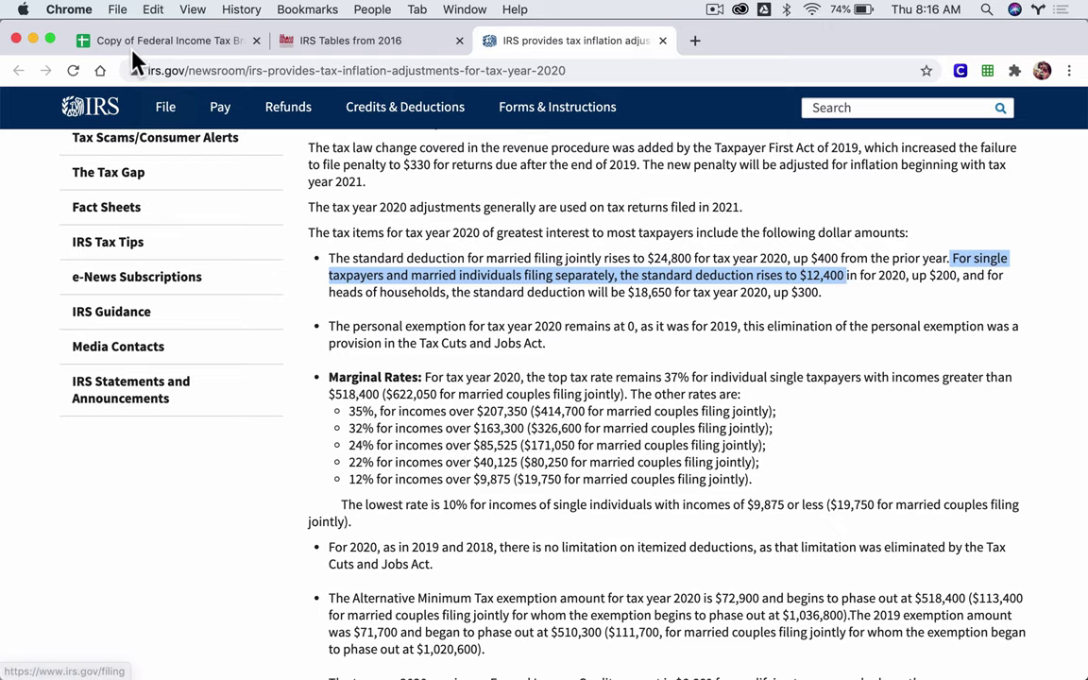
{"action": "left_click", "coordinate": [133, 42]}
Enter 12,400 as the 2020 standard deduction in F3.
{"action": "left_click", "coordinate": [624, 288]}
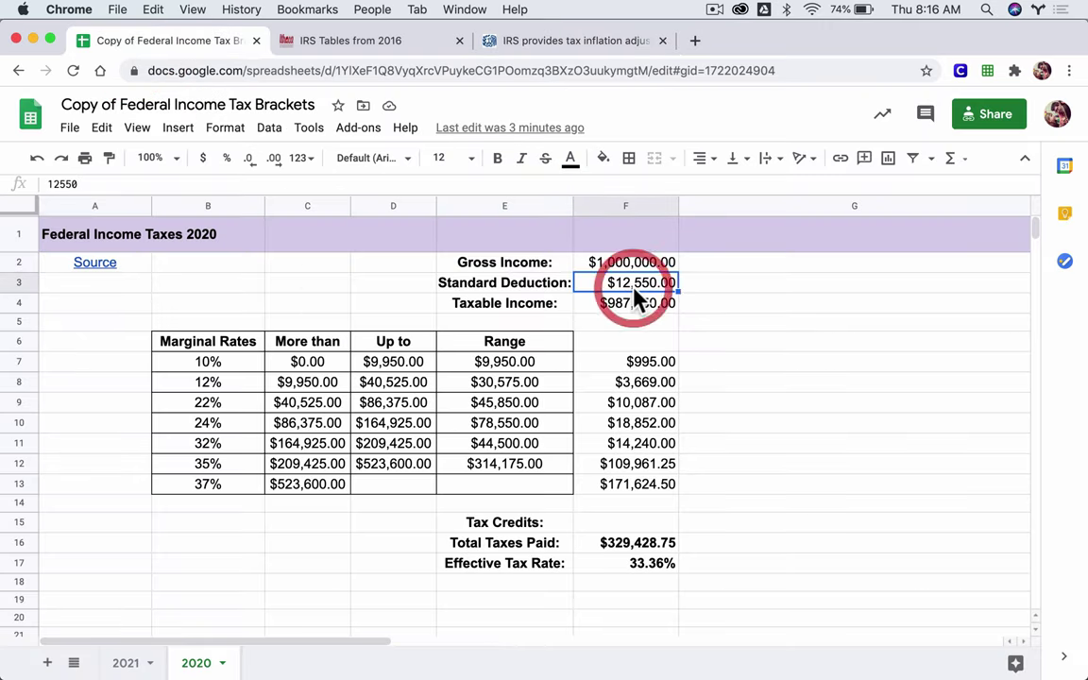
{"action": "type", "text": "12400"}
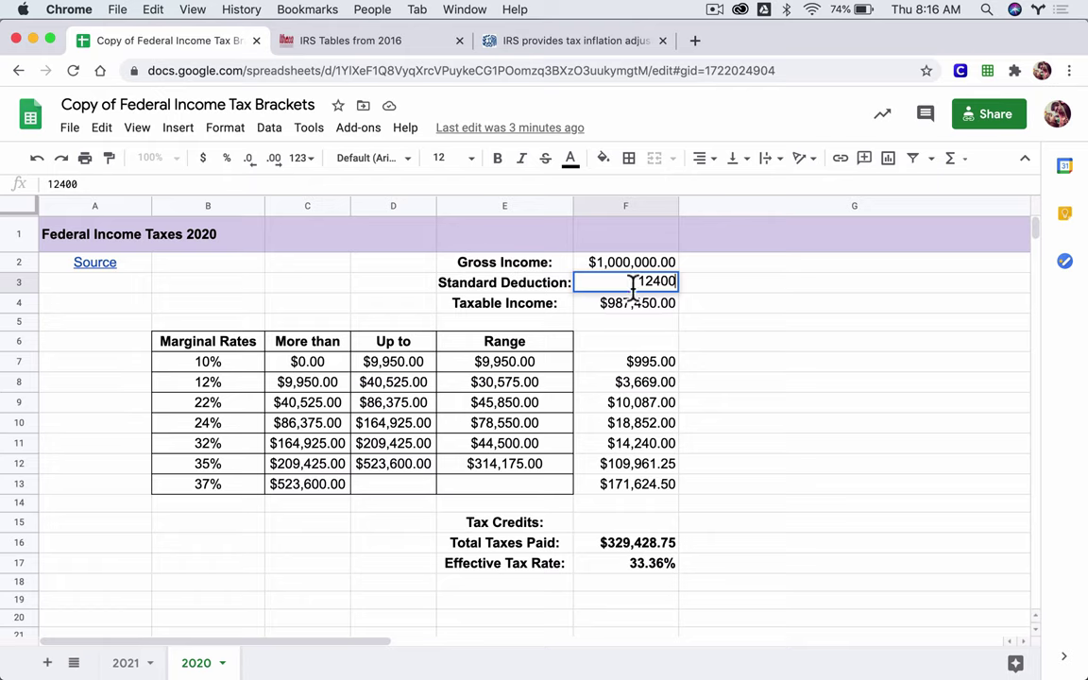
{"action": "key", "text": "Return"}
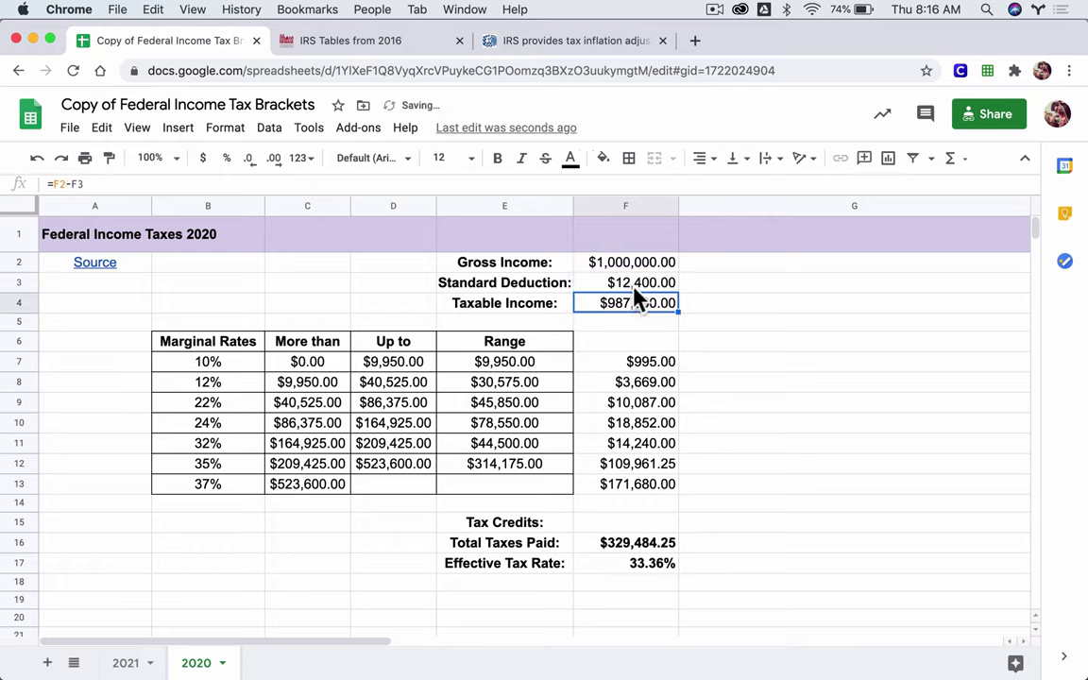
Look up the IRS top 37% rate and its $518,400 threshold.
{"action": "left_click", "coordinate": [517, 43]}
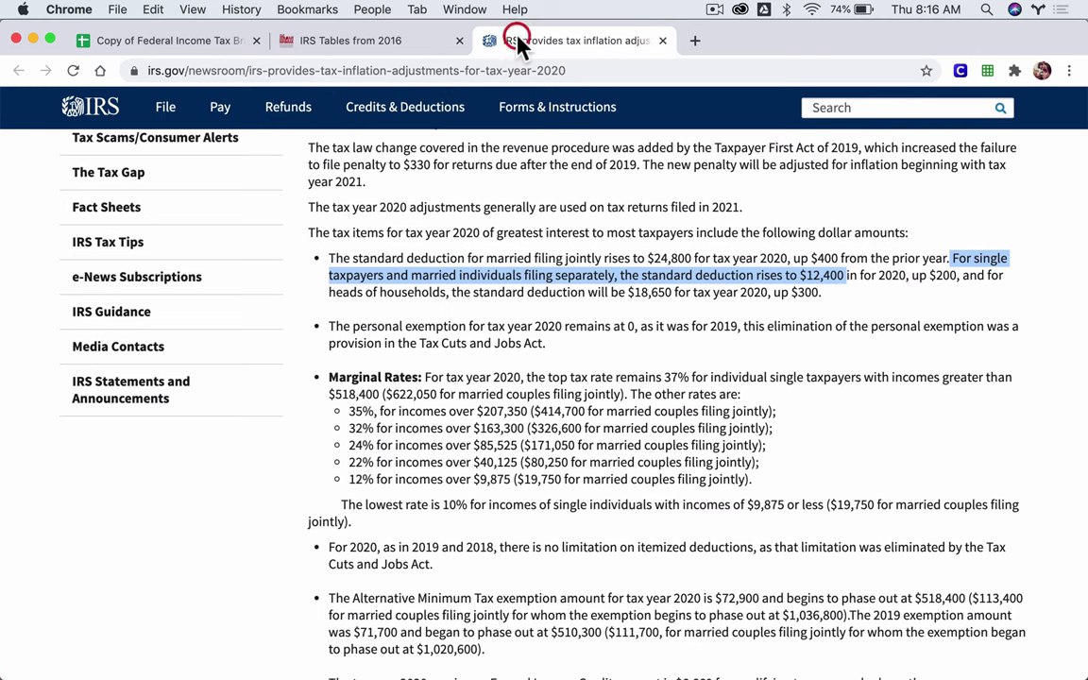
{"action": "scroll", "coordinate": [544, 388], "scroll_direction": "down", "scroll_amount": 3}
{"action": "scroll", "coordinate": [544, 388], "scroll_direction": "down", "scroll_amount": 3}
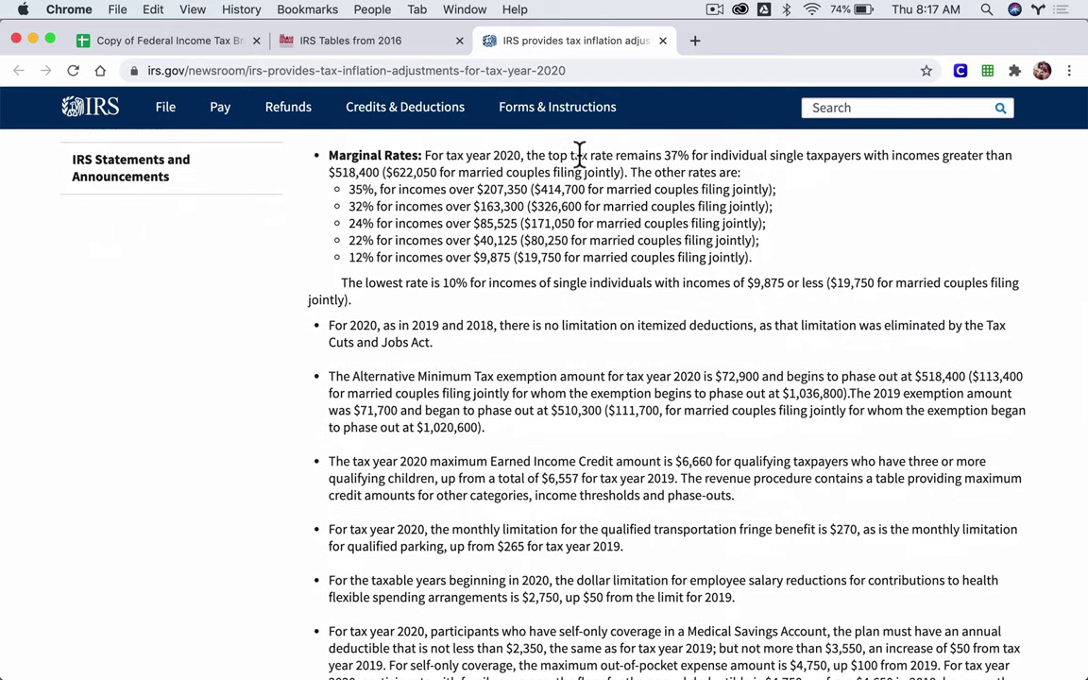
{"action": "left_click_drag", "start_coordinate": [664, 153], "coordinate": [689, 154]}
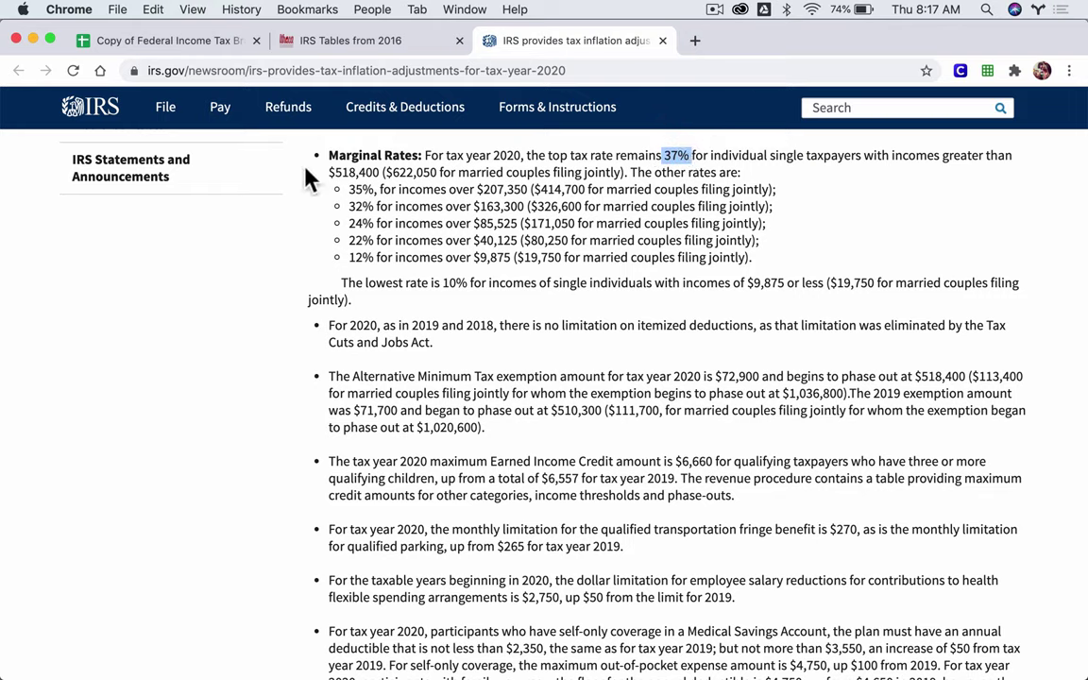
{"action": "left_click_drag", "start_coordinate": [332, 173], "coordinate": [376, 172]}
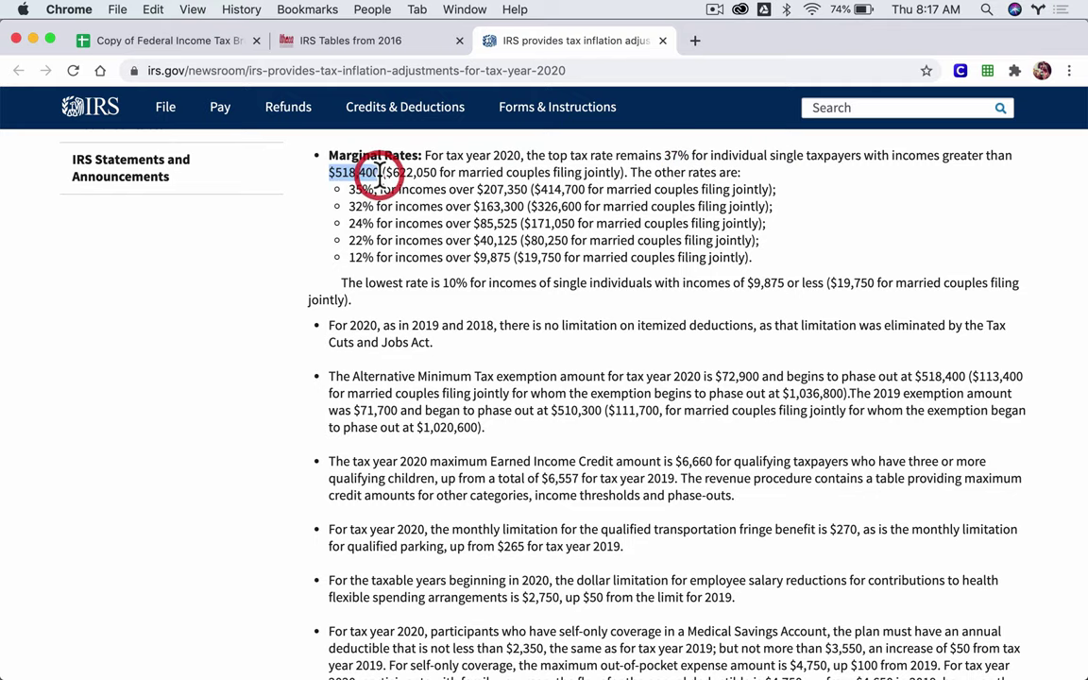
{"action": "mouse_move", "coordinate": [402, 114]}
{"action": "left_click", "coordinate": [162, 38]}
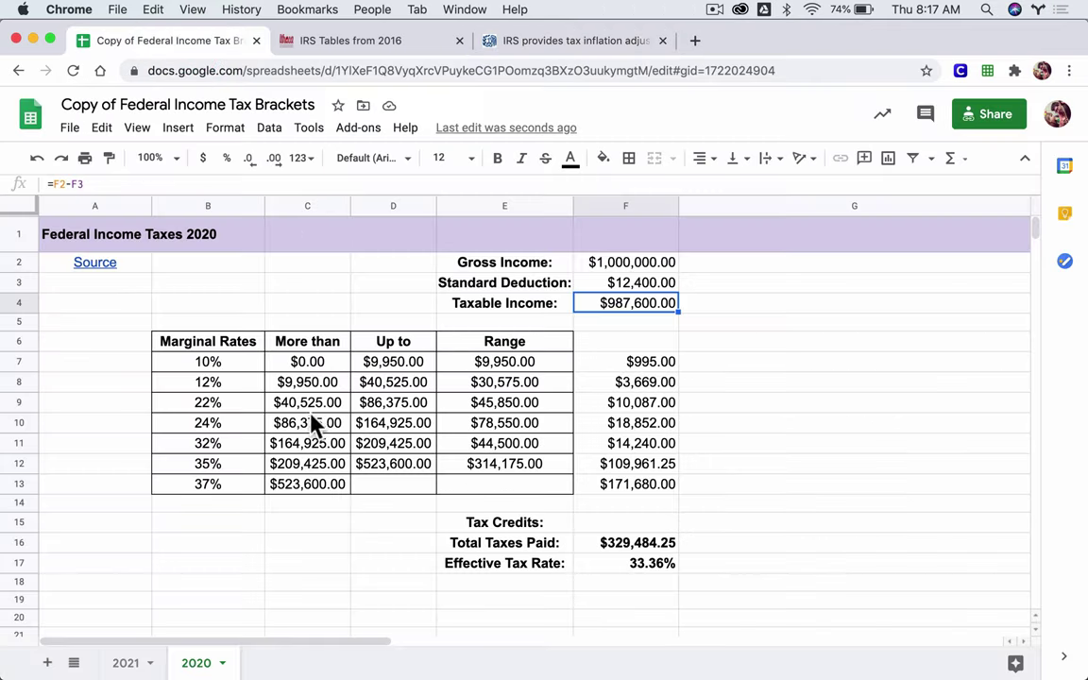
Enter $518,400 as the 37% starting income in C13 and copy it into D12.
{"action": "left_click", "coordinate": [286, 487]}
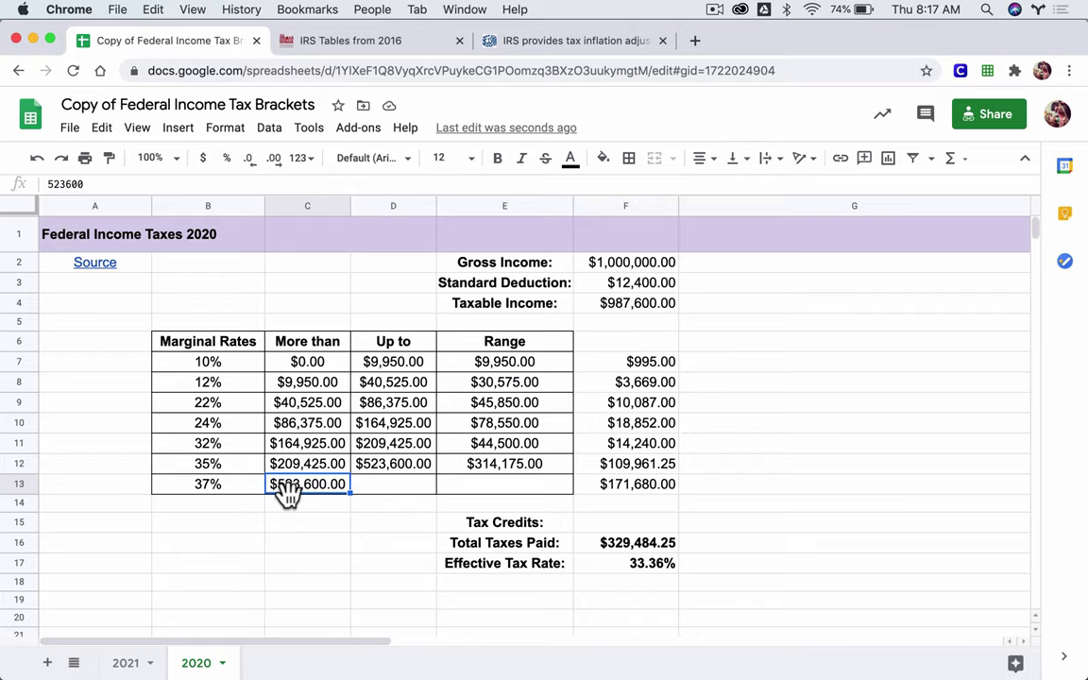
{"action": "type", "text": "518"}
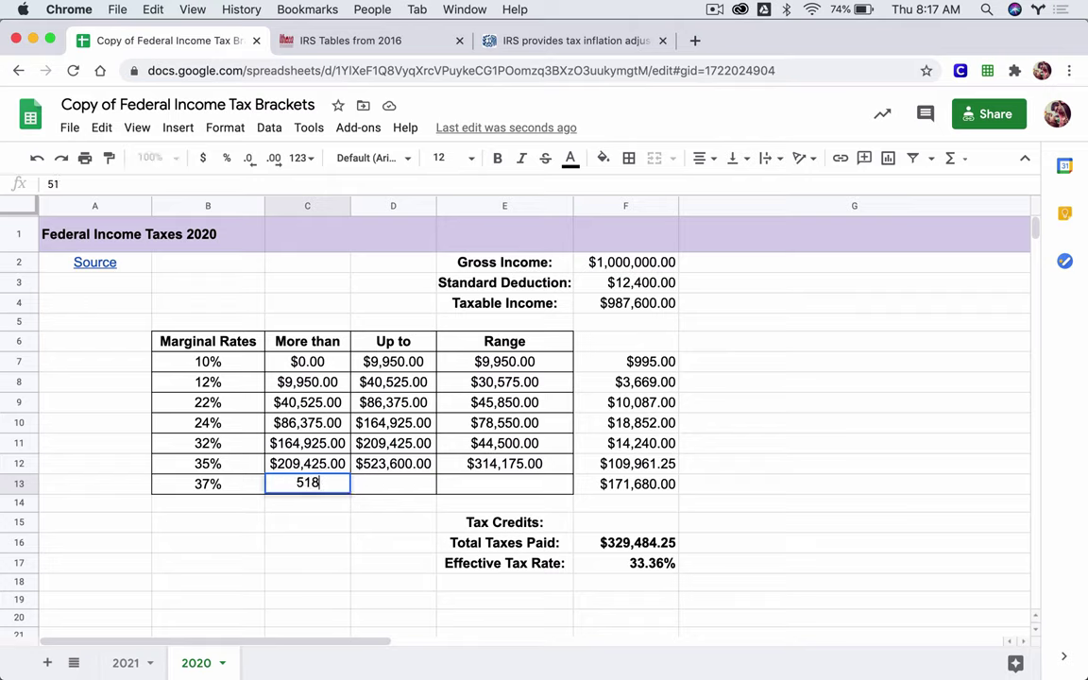
{"action": "type", "text": ",400"}
{"action": "key", "text": "Return"}
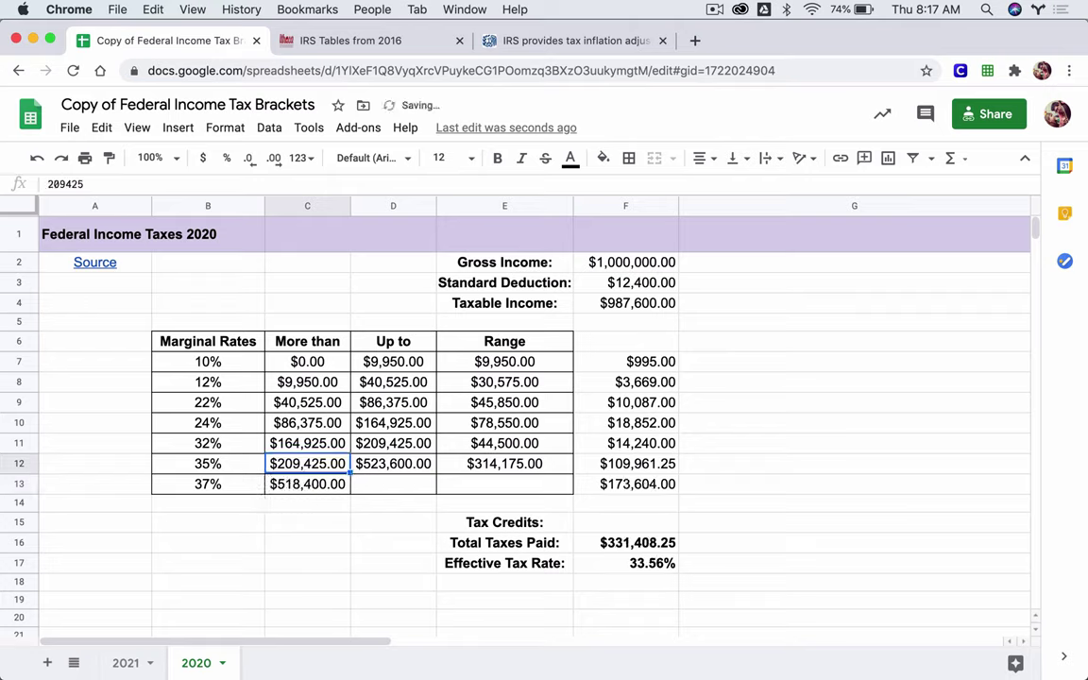
{"action": "key", "text": "Up"}
{"action": "key", "text": "Right"}
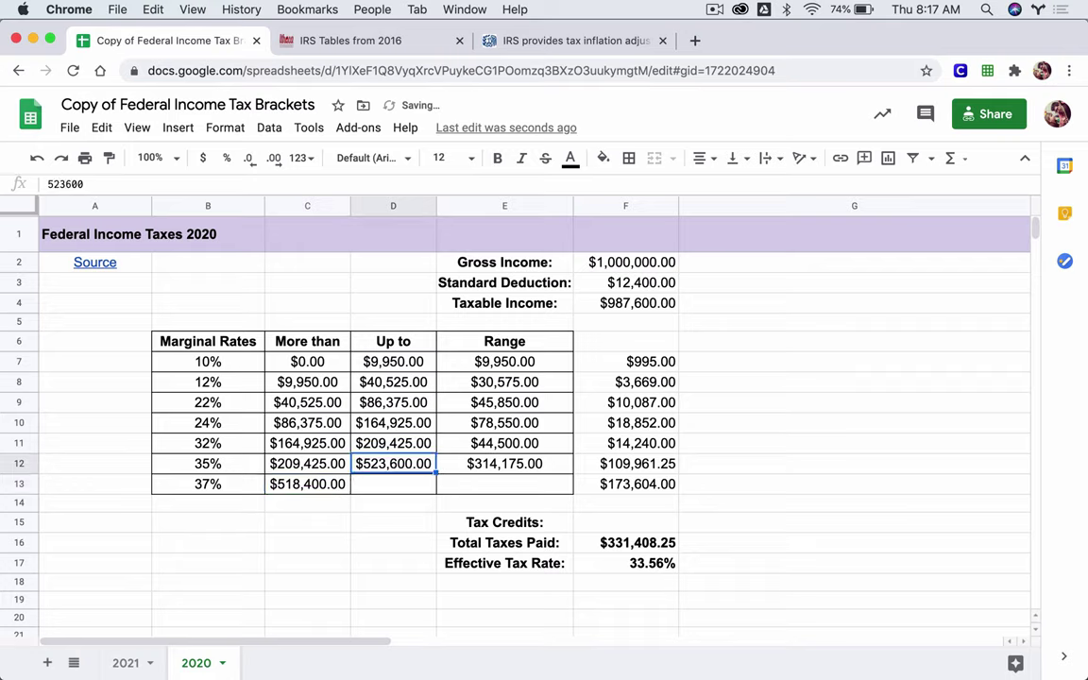
{"action": "key", "text": "Left"}
{"action": "key", "text": "Down"}
{"action": "key", "text": "ctrl+c"}
{"action": "key", "text": "Up"}
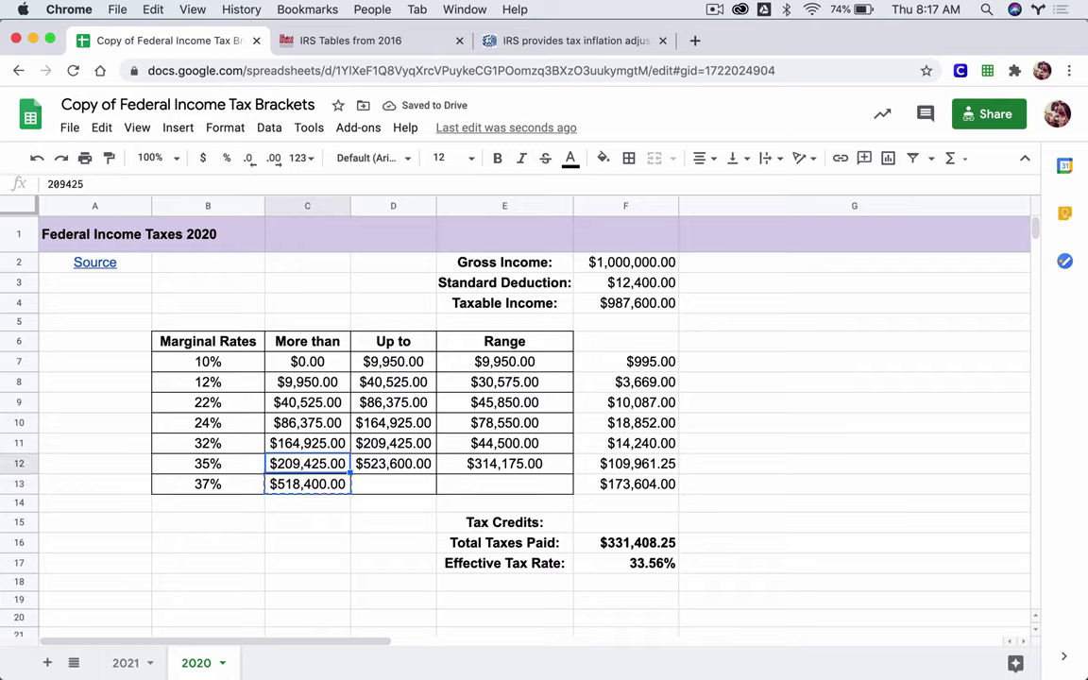
{"action": "key", "text": "Right"}
{"action": "key", "text": "ctrl+v"}
{"action": "left_click", "coordinate": [307, 464]}
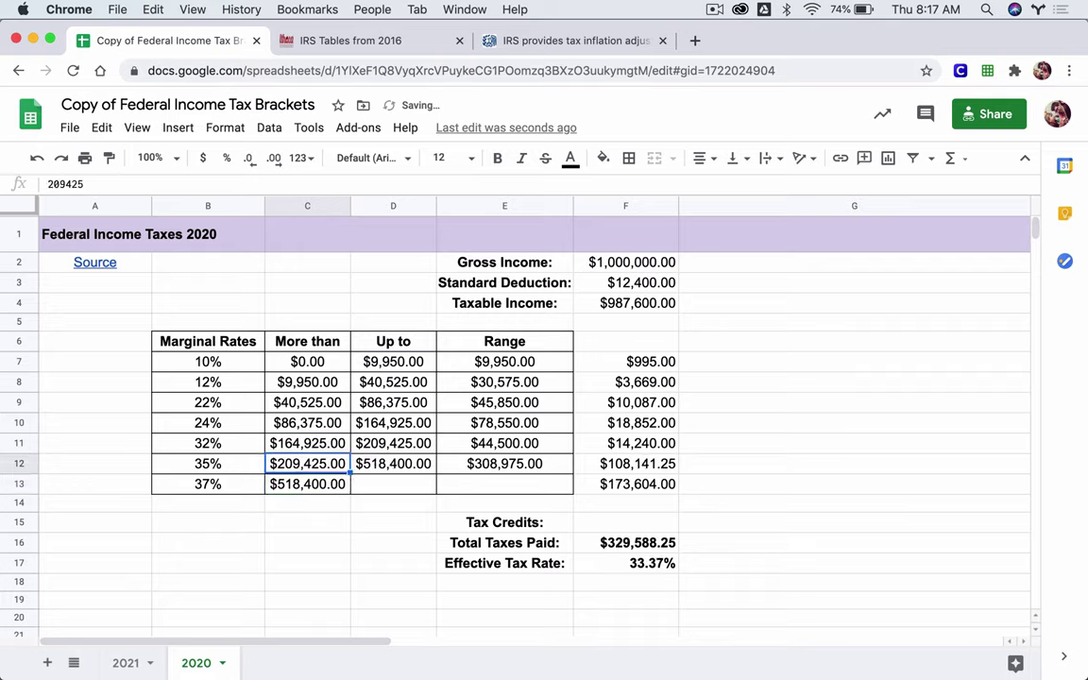
Look up the 35% bracket's $207,350 threshold on the IRS page.
{"action": "left_click", "coordinate": [513, 51]}
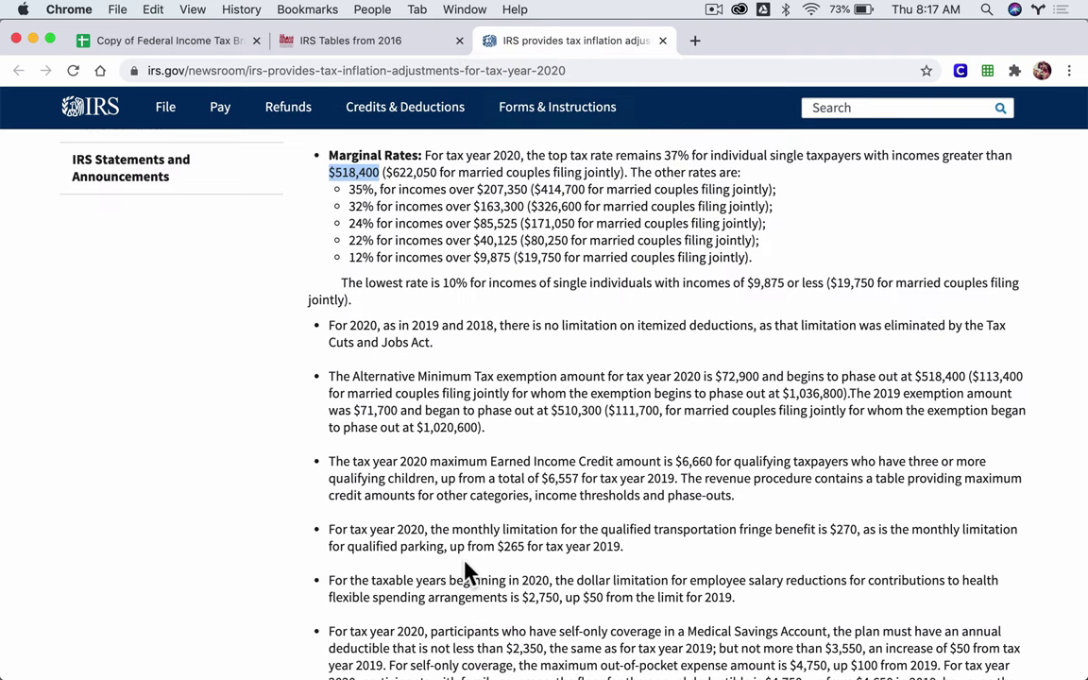
{"action": "scroll", "coordinate": [467, 499], "scroll_direction": "up", "scroll_amount": 1}
{"action": "scroll", "coordinate": [454, 425], "scroll_direction": "up", "scroll_amount": 1}
{"action": "left_click", "coordinate": [383, 241]}
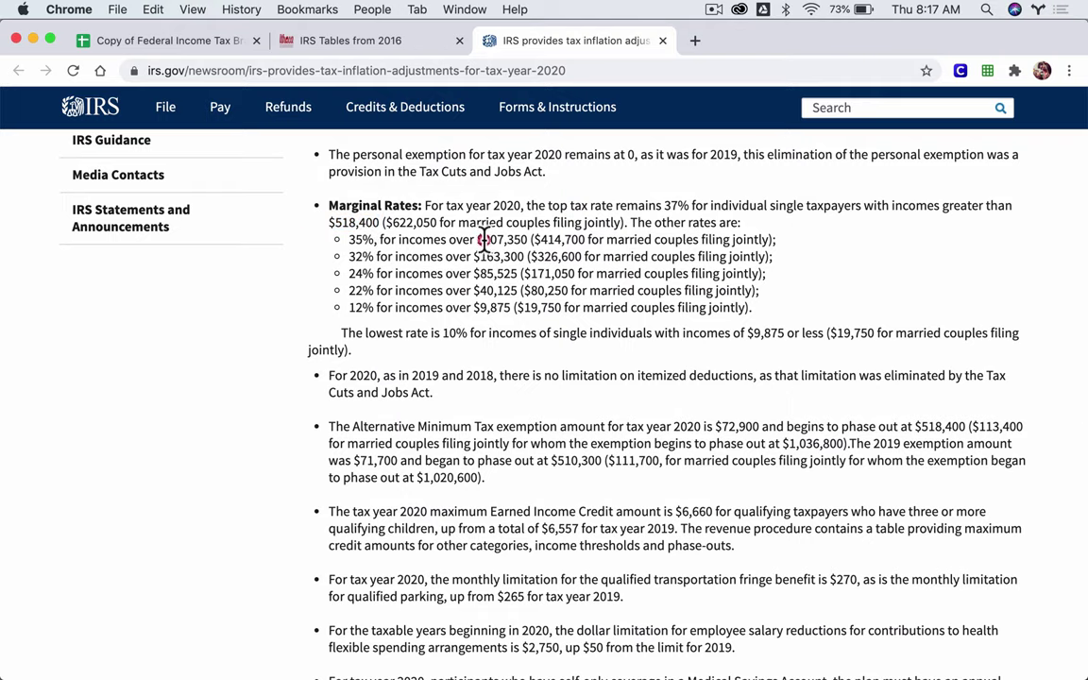
{"action": "left_click_drag", "start_coordinate": [477, 241], "coordinate": [529, 241]}
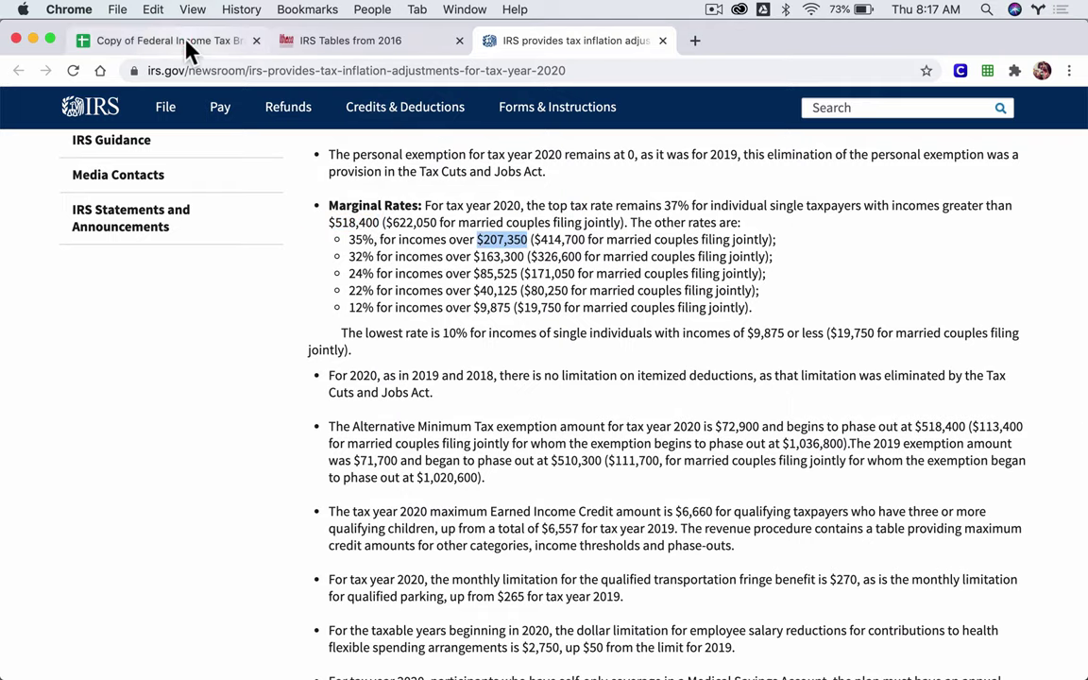
{"action": "left_click", "coordinate": [167, 38]}
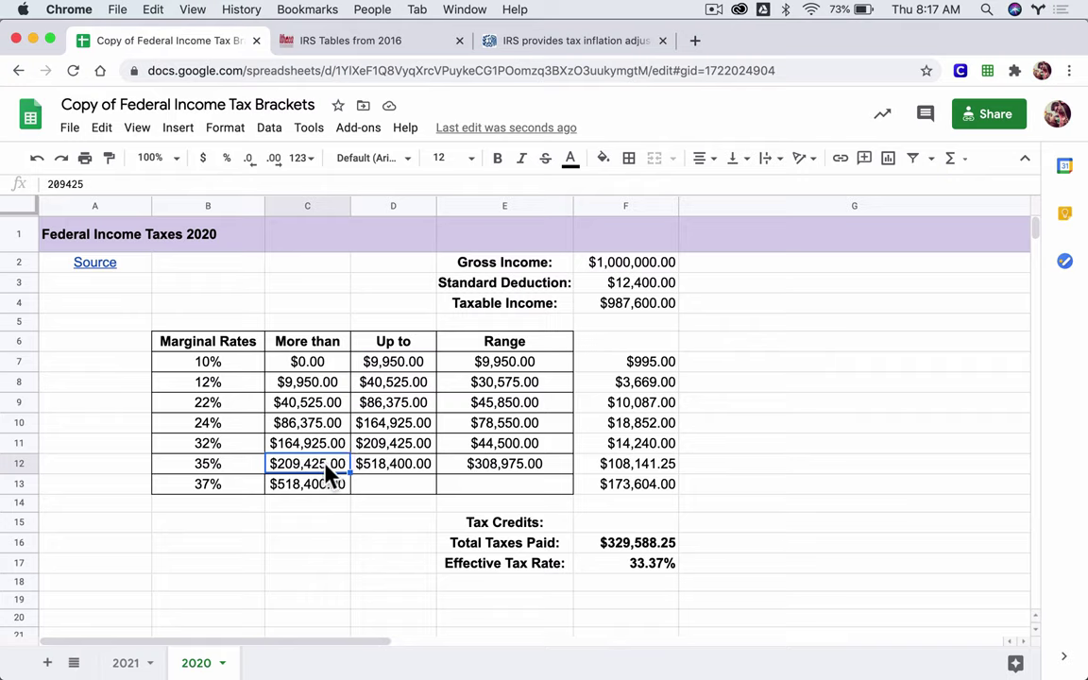
Enter $207,350 as the 35% starting income in C12 and copy it to D11.
{"action": "type", "text": "20"}
{"action": "type", "text": "7,3"}
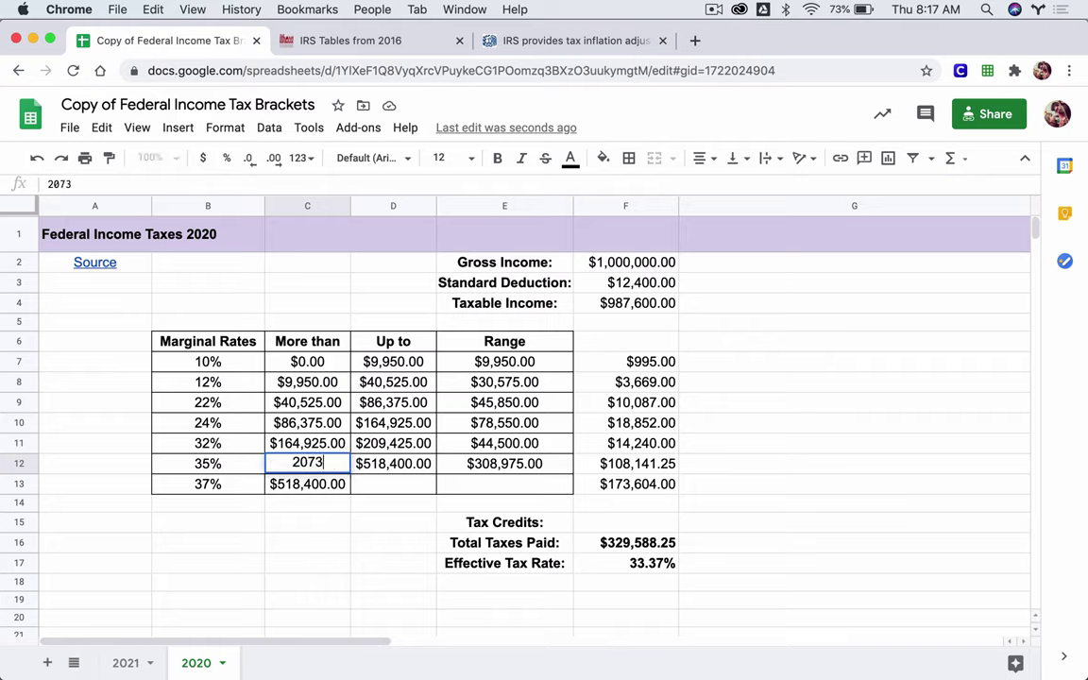
{"action": "type", "text": "50"}
{"action": "key", "text": "Up"}
{"action": "key", "text": "Down"}
{"action": "key", "text": "super+c"}
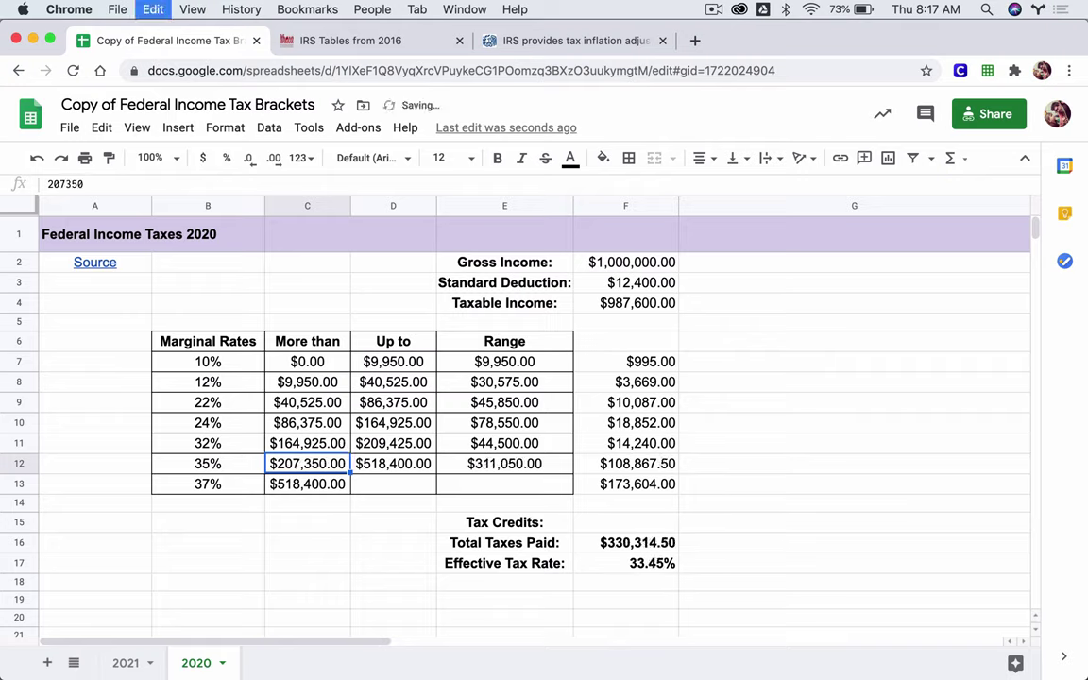
{"action": "key", "text": "Up"}
{"action": "key", "text": "Right"}
{"action": "key", "text": "super+v"}
{"action": "key", "text": "Left"}
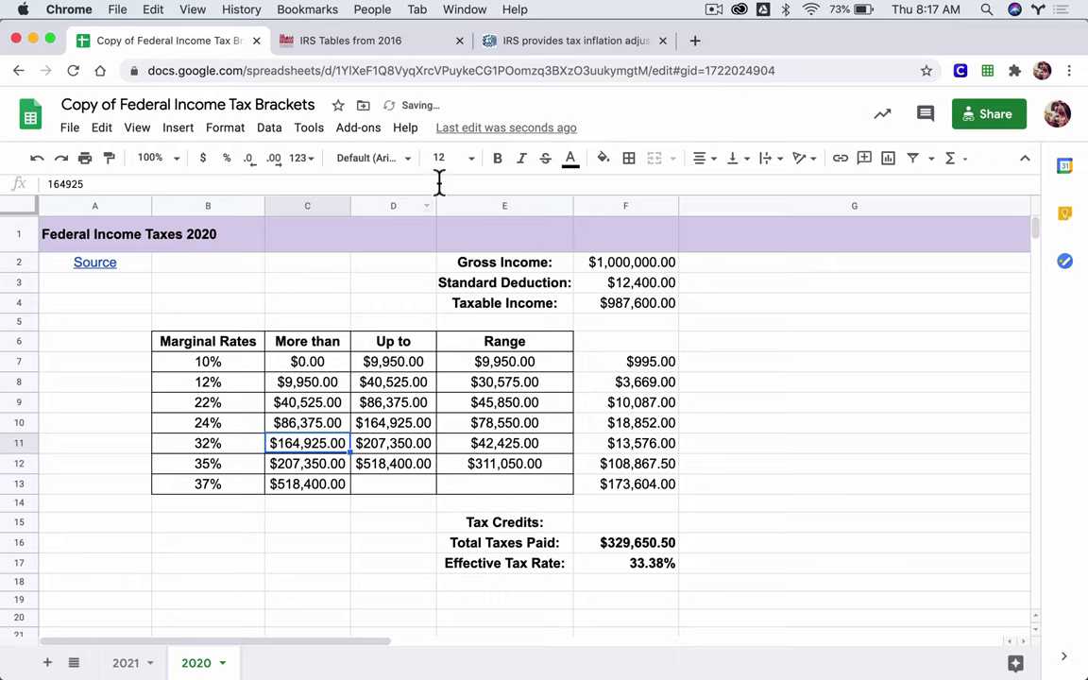
{"action": "left_click", "coordinate": [491, 41]}
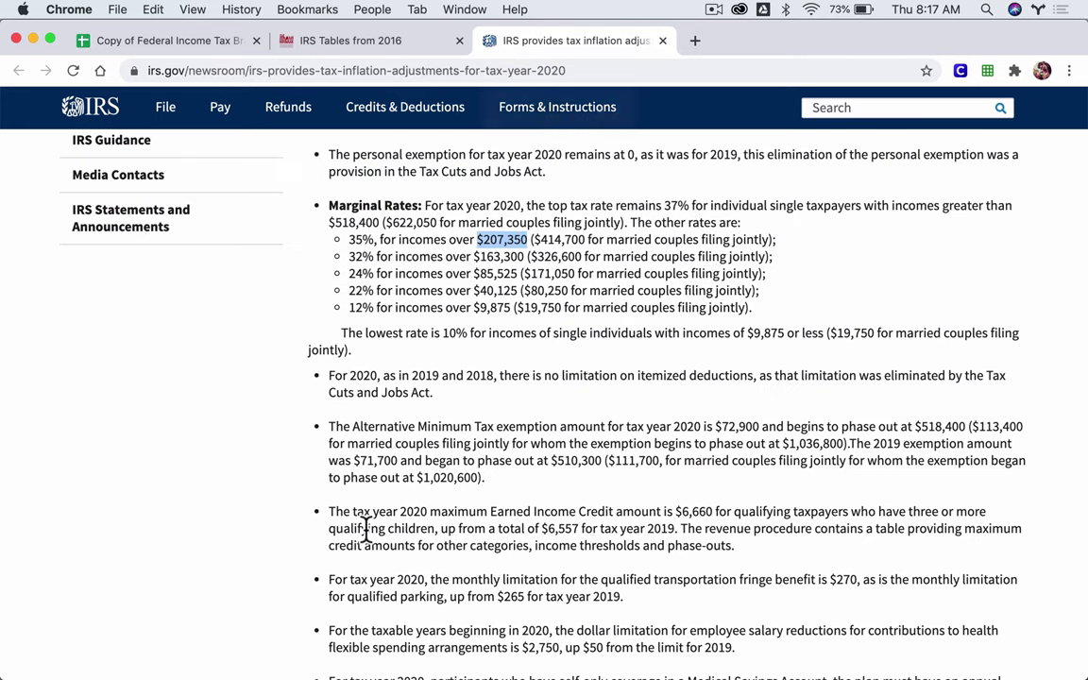
{"action": "left_click", "coordinate": [315, 233]}
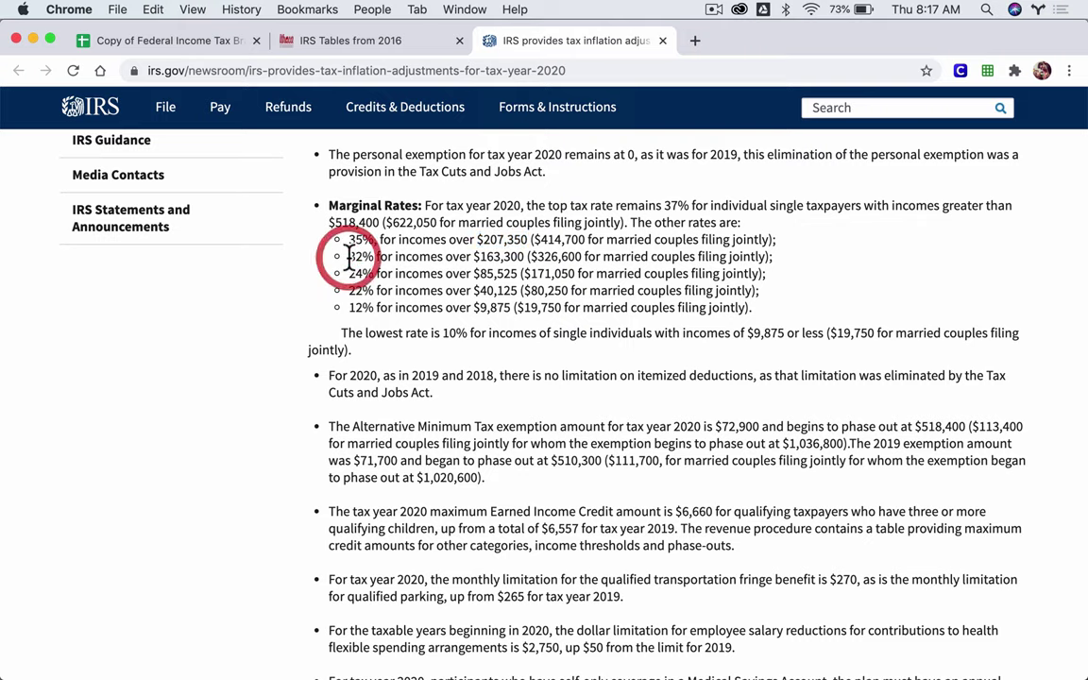
{"action": "left_click", "coordinate": [189, 41]}
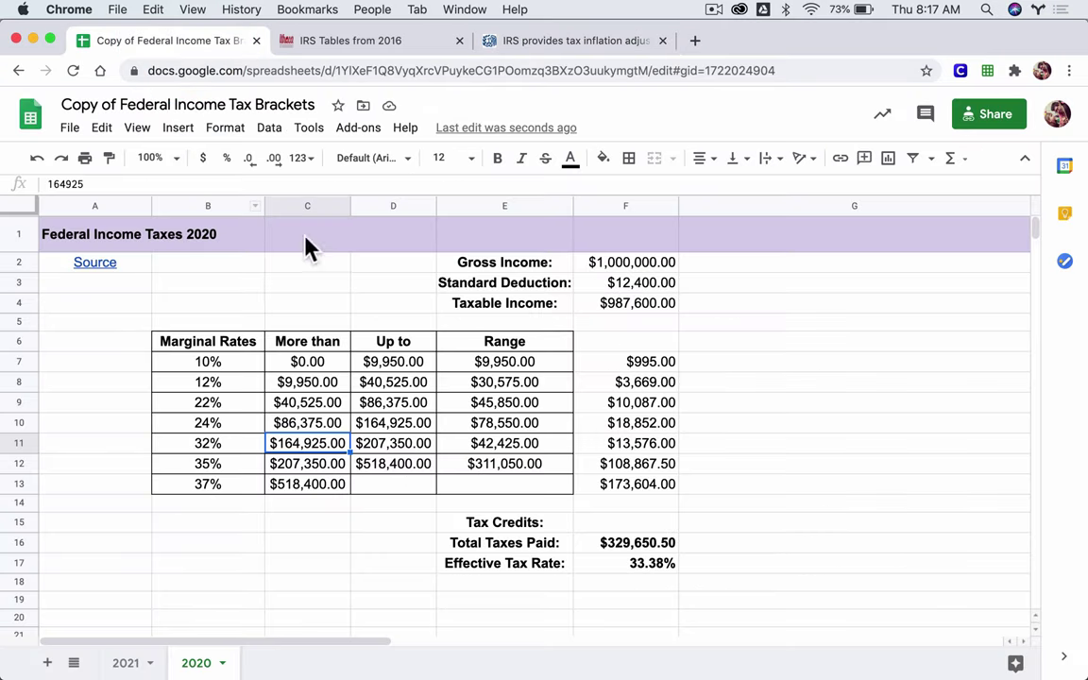
{"action": "left_click", "coordinate": [484, 43]}
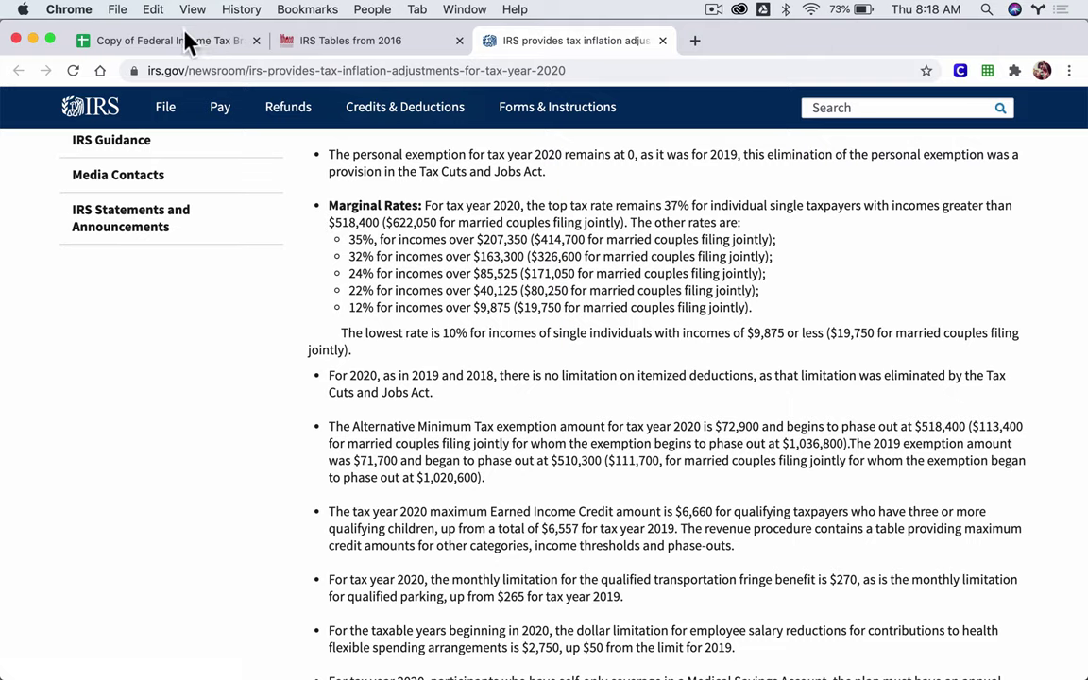
{"action": "left_click", "coordinate": [186, 42]}
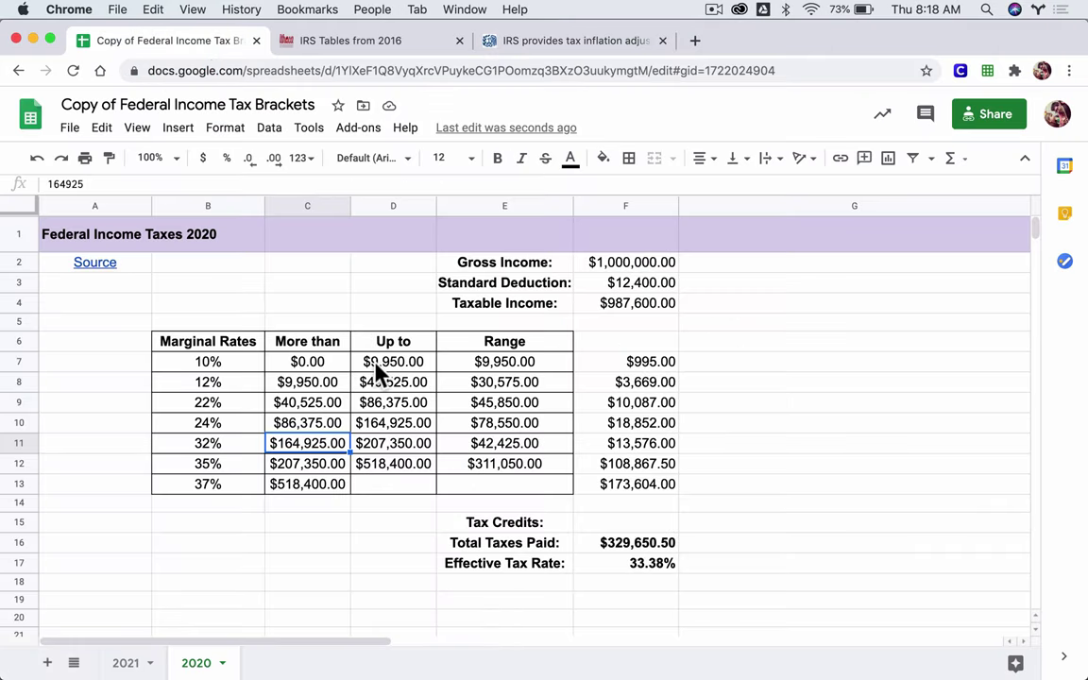
Enter $163,300 in C11, copy it to D10, and find the $85,525 threshold on the IRS page.
{"action": "type", "text": "163,3"}
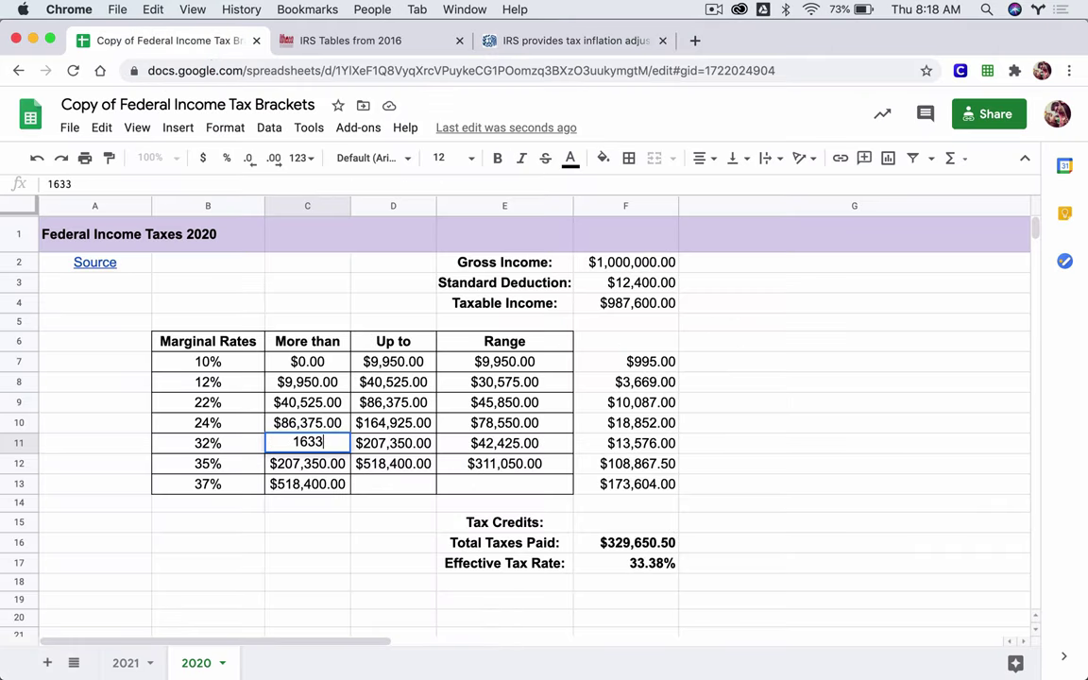
{"action": "type", "text": "00"}
{"action": "key", "text": "Return"}
{"action": "key", "text": "Up"}
{"action": "key", "text": "Up"}
{"action": "key", "text": "Right"}
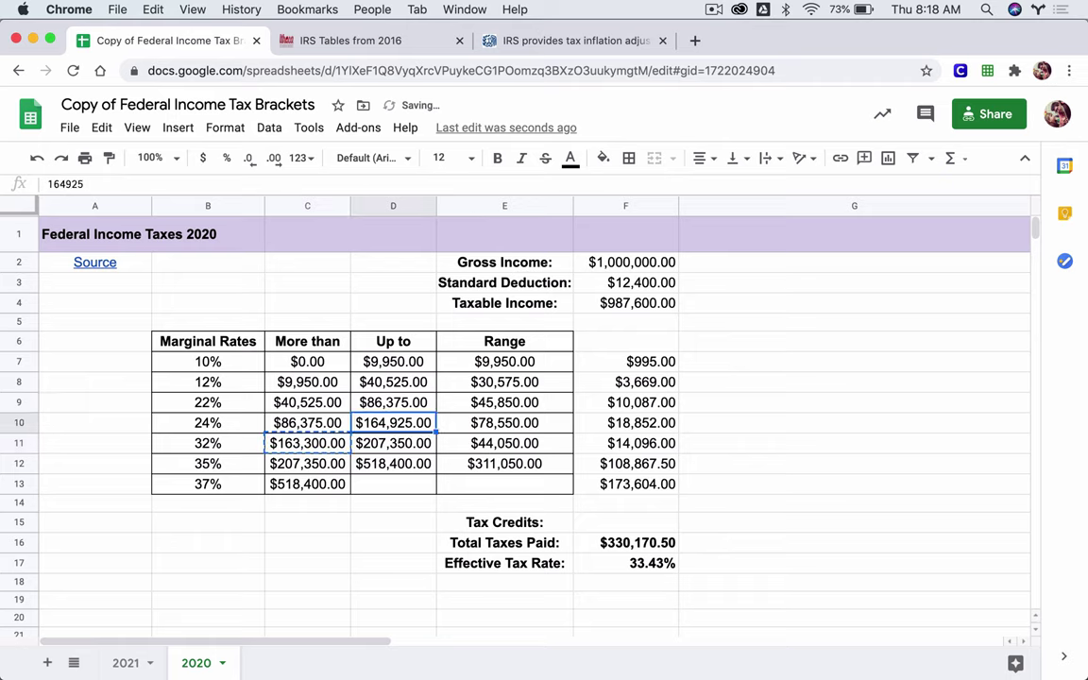
{"action": "key", "text": "super+v"}
{"action": "key", "text": "Left"}
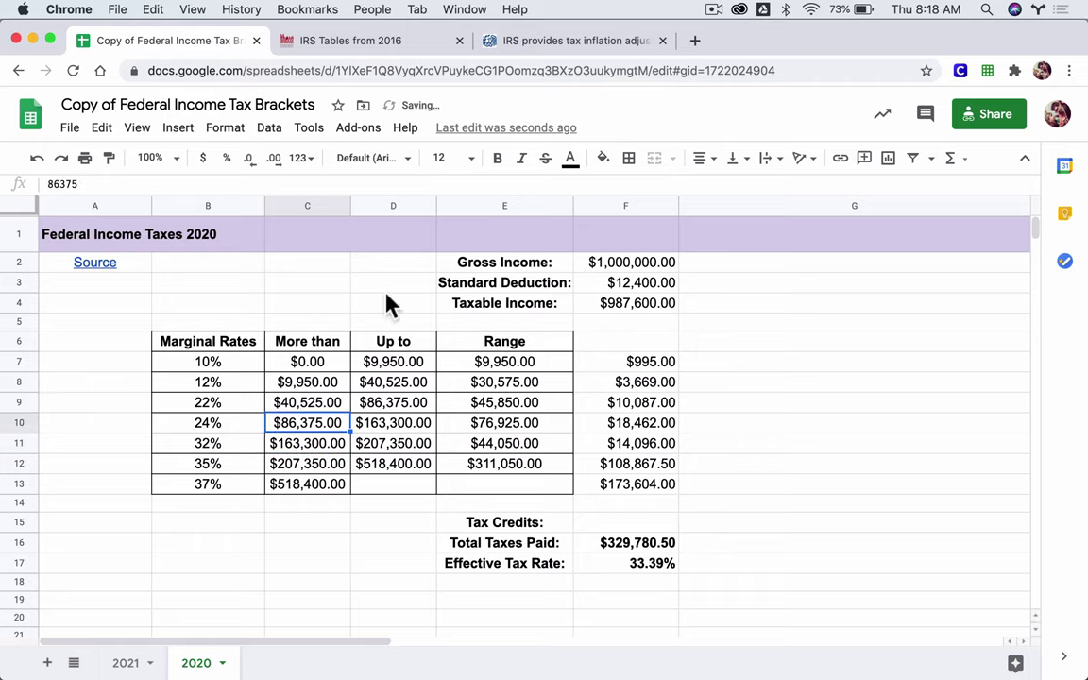
{"action": "left_click", "coordinate": [515, 42]}
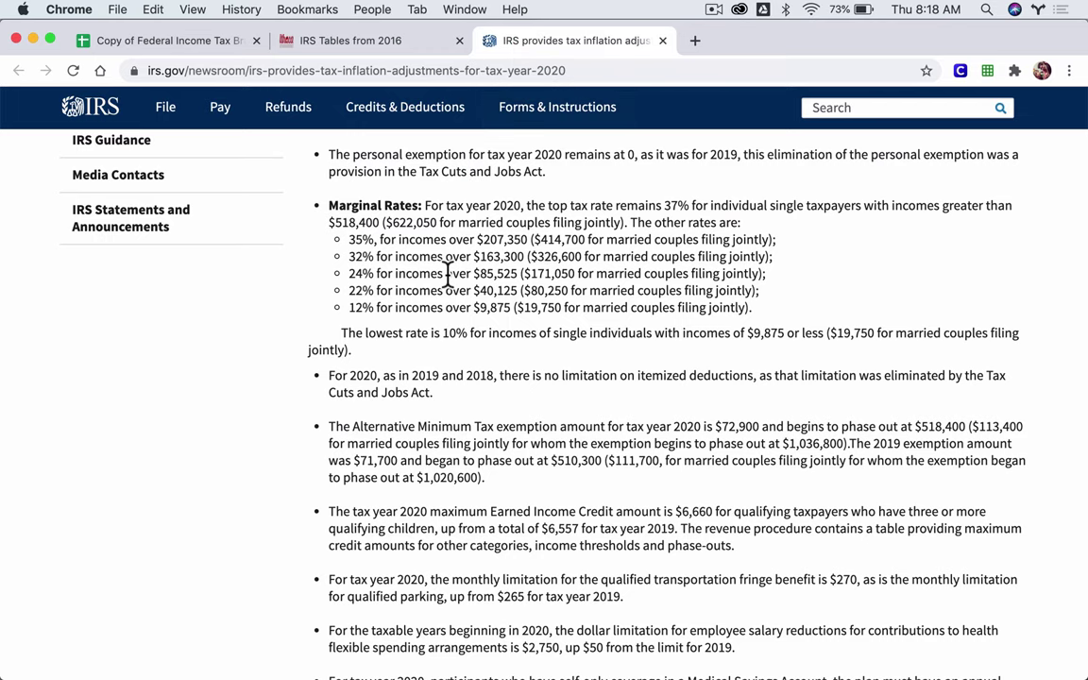
{"action": "left_click_drag", "start_coordinate": [513, 273], "coordinate": [474, 273]}
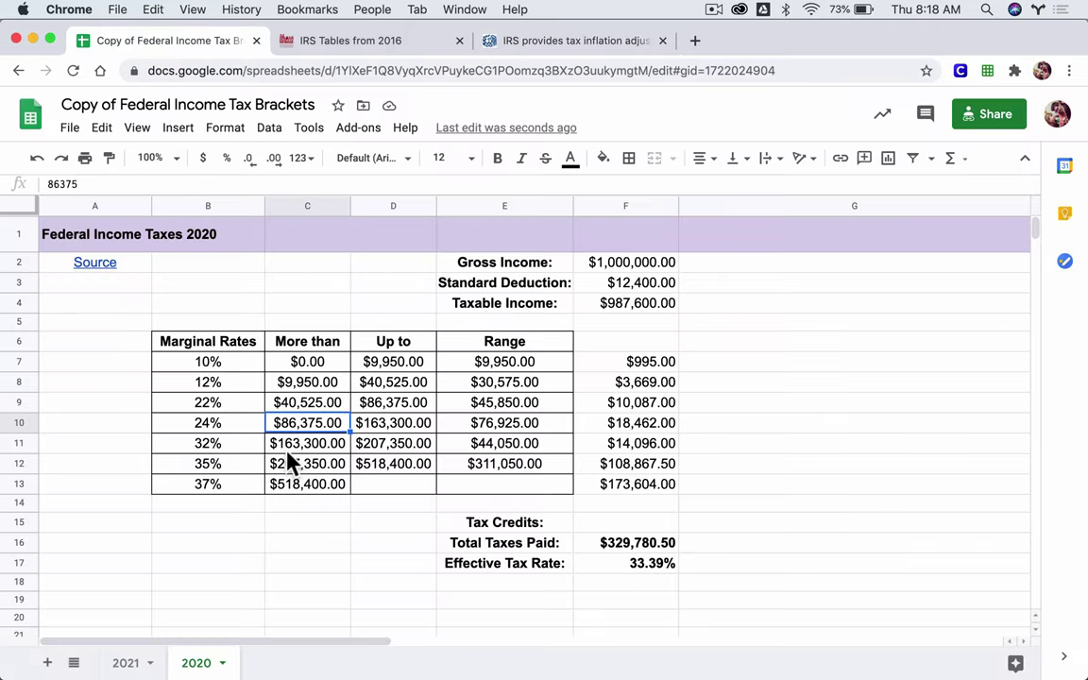
Enter $85,525 in C10, copy it to D9, and find the 22% bracket's $40,125 threshold.
{"action": "type", "text": "855"}
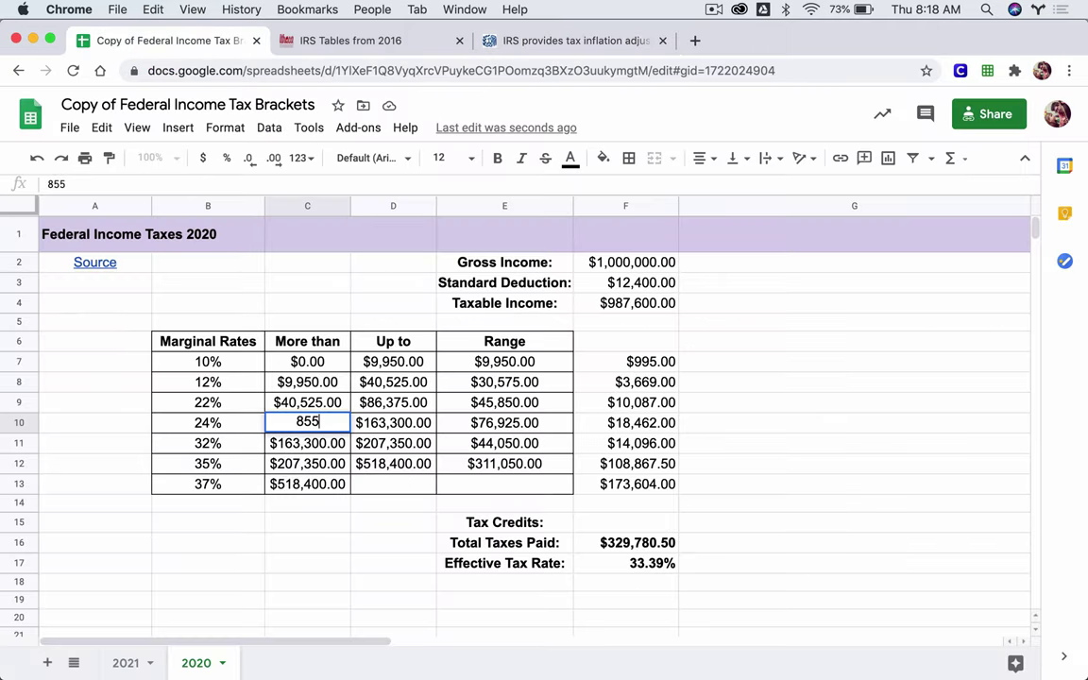
{"action": "type", "text": "25"}
{"action": "key", "text": "Return"}
{"action": "key", "text": "ctrl+c"}
{"action": "key", "text": "Up"}
{"action": "key", "text": "Right"}
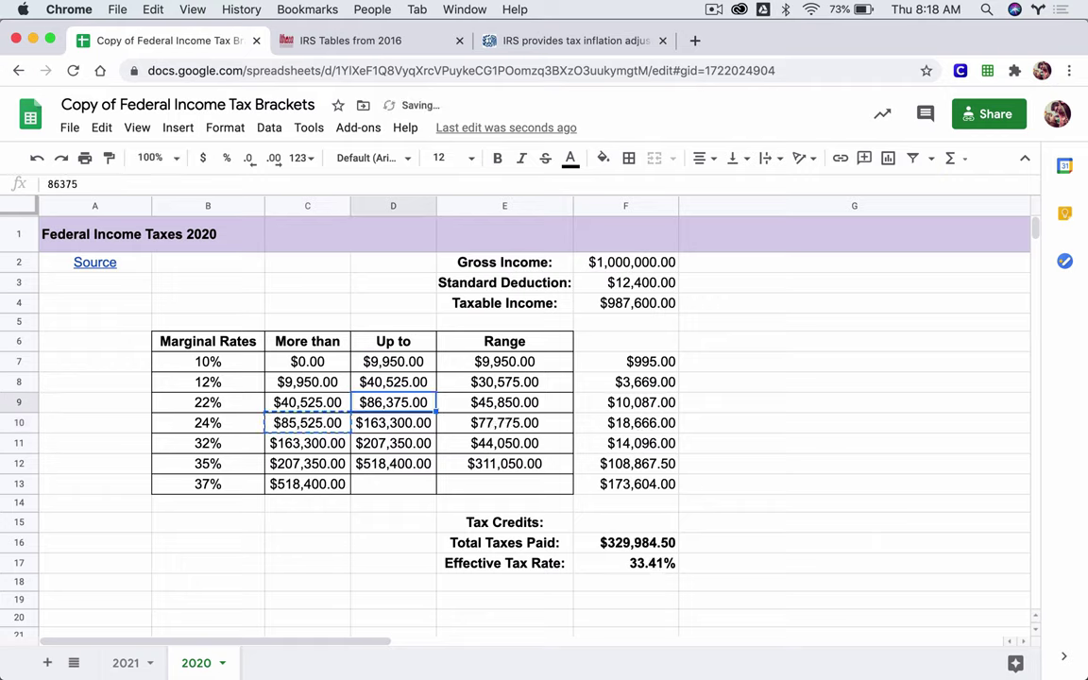
{"action": "key", "text": "ctrl+v"}
{"action": "key", "text": "Left"}
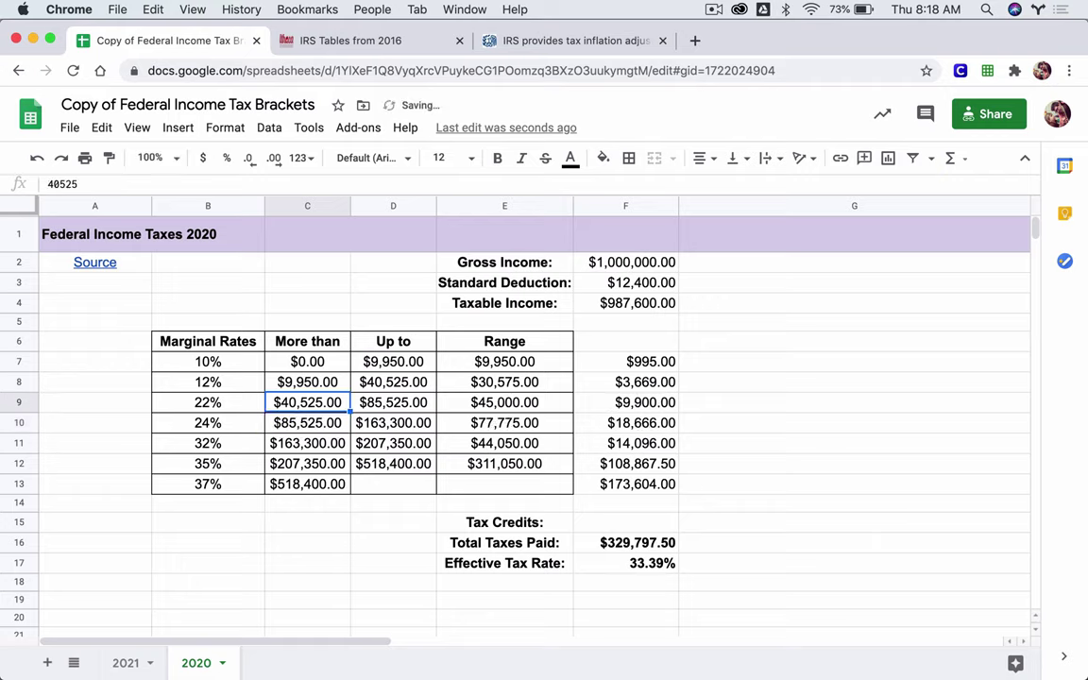
{"action": "left_click", "coordinate": [496, 49]}
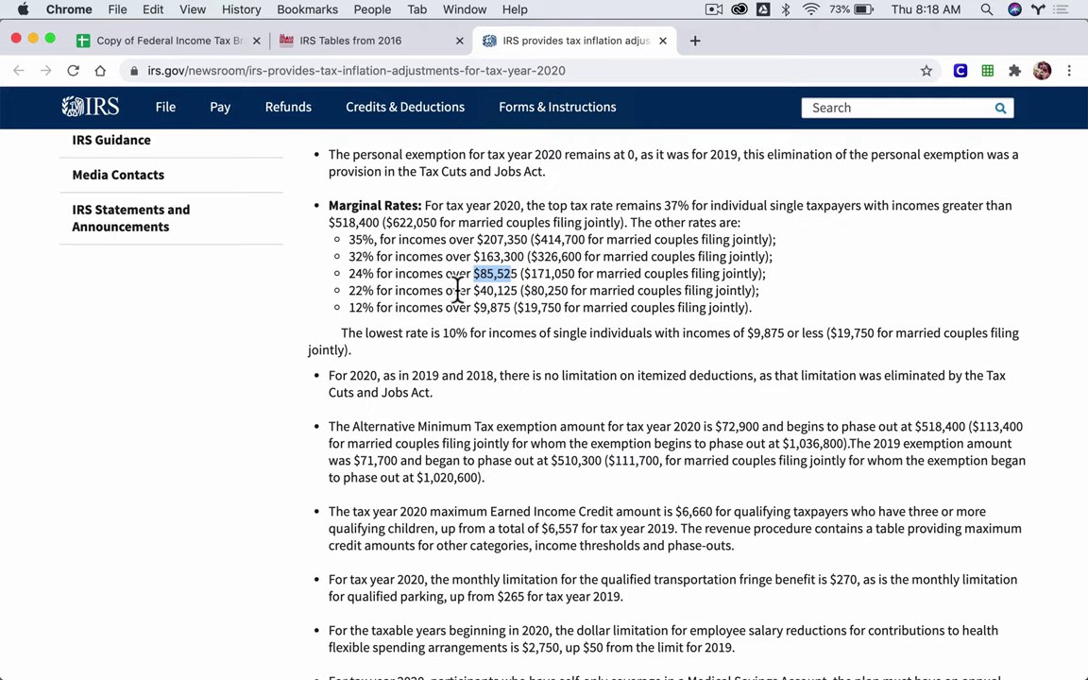
{"action": "left_click_drag", "start_coordinate": [473, 290], "coordinate": [518, 290]}
{"action": "mouse_move", "coordinate": [250, 89]}
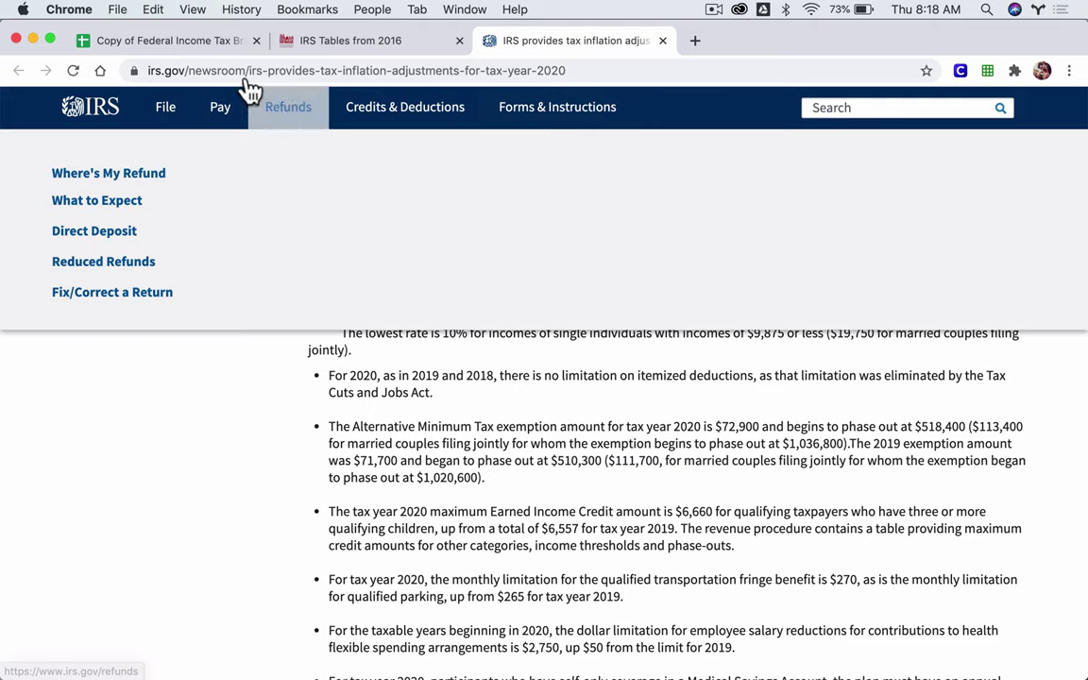
{"action": "left_click", "coordinate": [195, 40]}
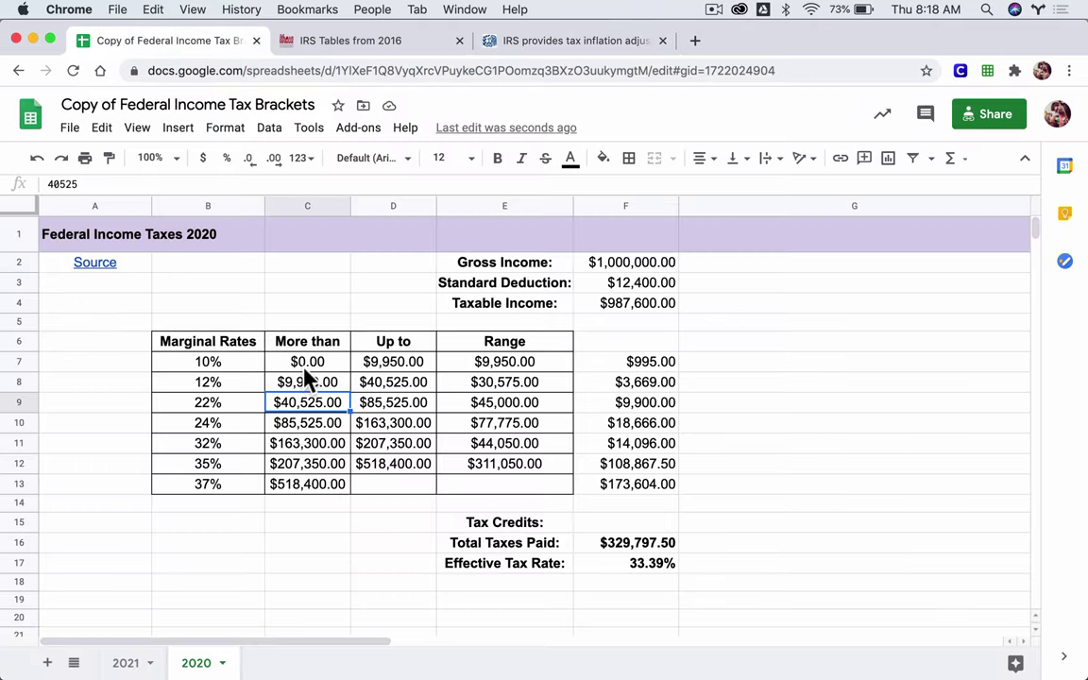
Enter $40,125 in C9, copy it to D8, and find the 12% bracket's $9,875 threshold.
{"action": "type", "text": "4012"}
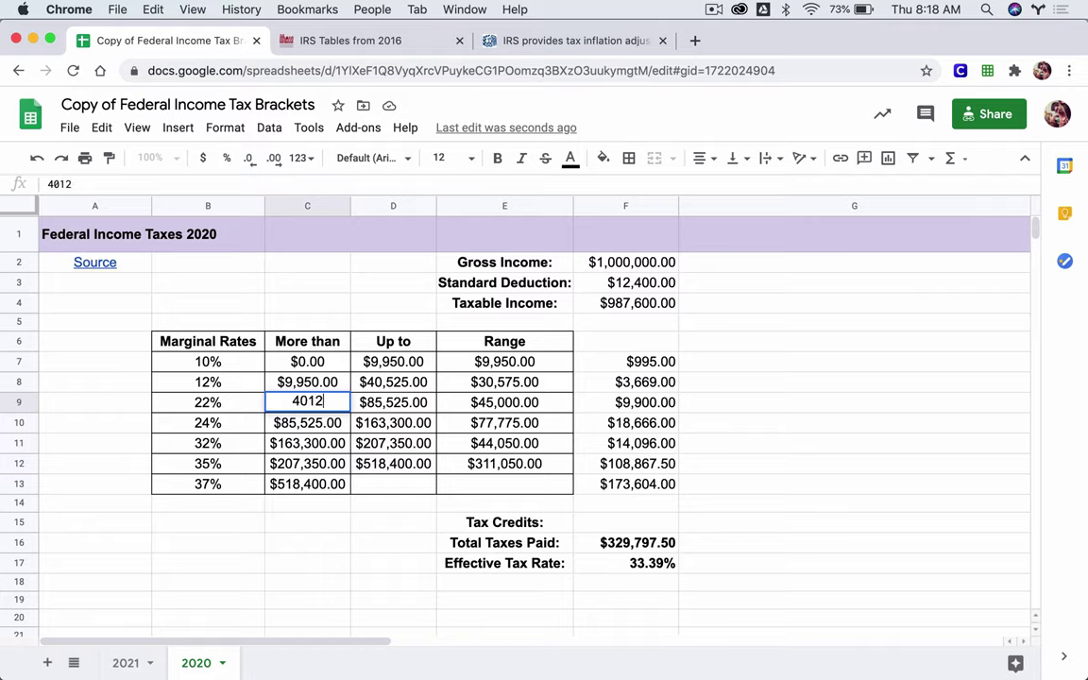
{"action": "type", "text": "5"}
{"action": "key", "text": "Up"}
{"action": "key", "text": "Down"}
{"action": "key", "text": "Up"}
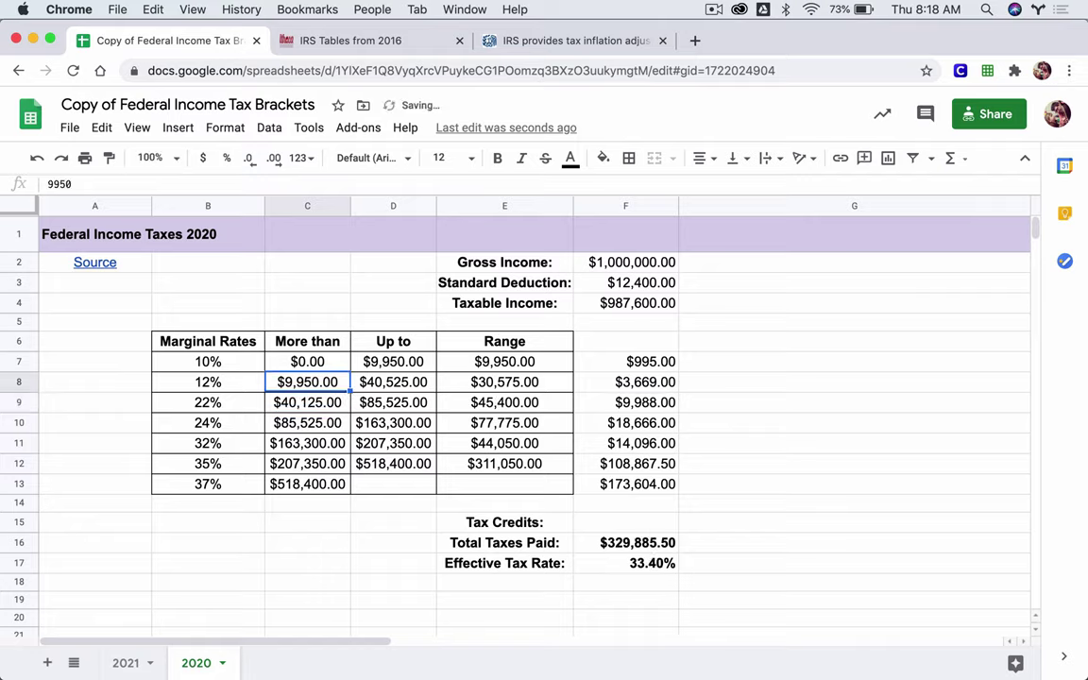
{"action": "key", "text": "Down"}
{"action": "key", "text": "super+c"}
{"action": "key", "text": "Right"}
{"action": "key", "text": "Up"}
{"action": "key", "text": "super+v"}
{"action": "left_click", "coordinate": [307, 378]}
{"action": "left_click", "coordinate": [527, 43]}
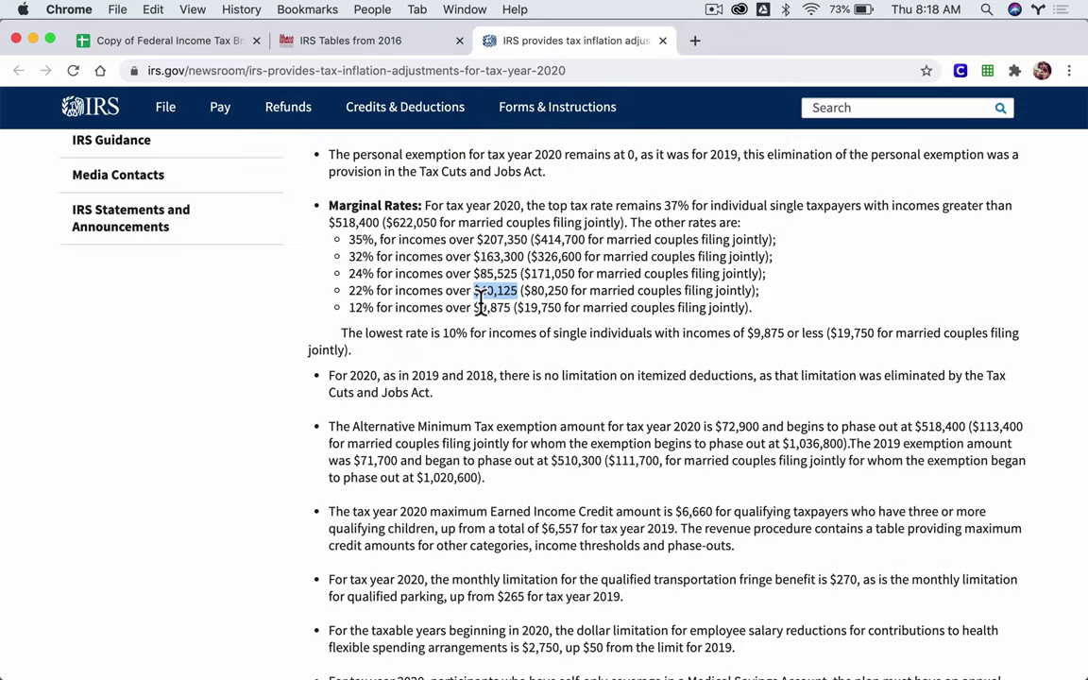
{"action": "left_click_drag", "start_coordinate": [481, 308], "coordinate": [510, 308]}
{"action": "left_click", "coordinate": [193, 40]}
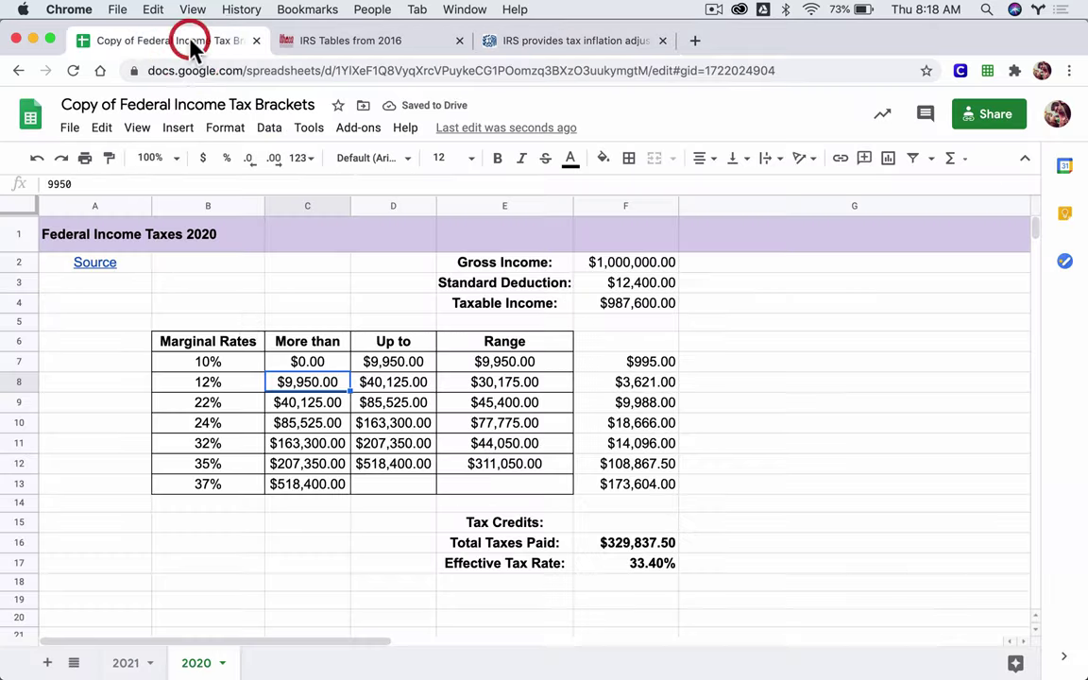
Enter $9,875 in C8 and copy it to D7 as the 10% upper limit.
{"action": "type", "text": "9,8"}
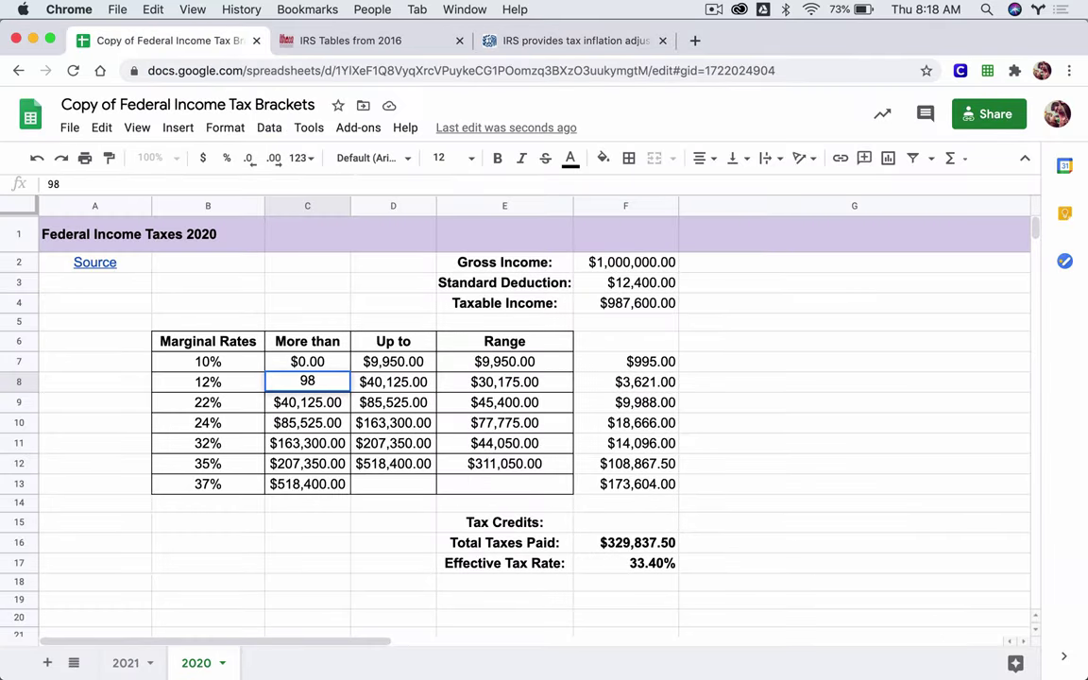
{"action": "type", "text": "75"}
{"action": "key", "text": "Return"}
{"action": "key", "text": "ctrl+c"}
{"action": "key", "text": "Up"}
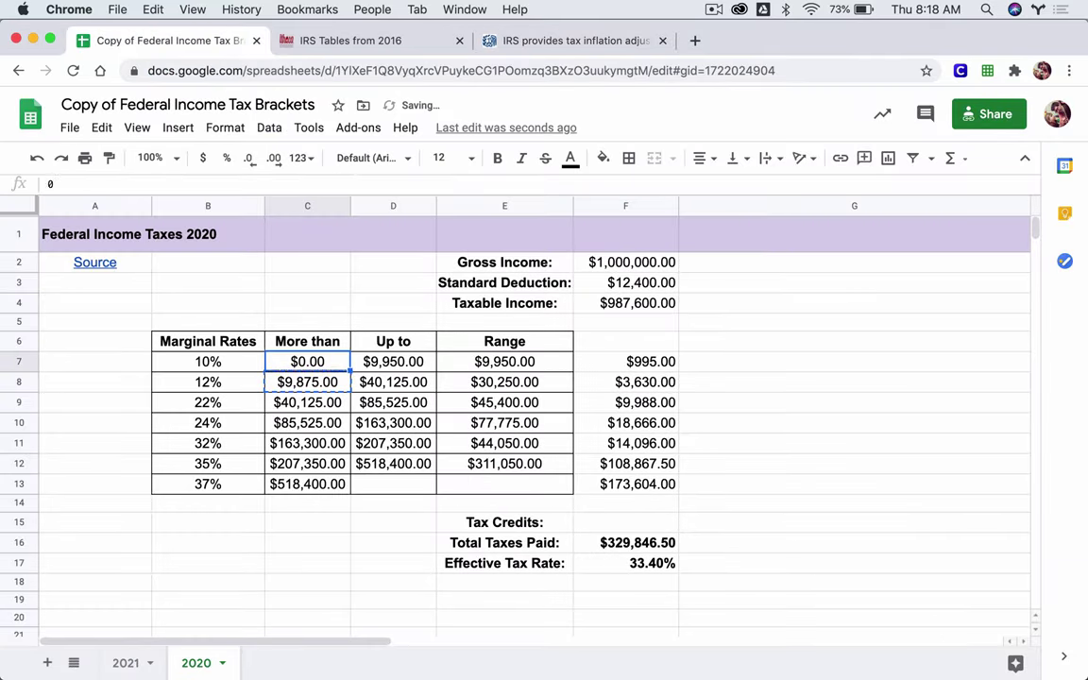
{"action": "key", "text": "Right"}
{"action": "key", "text": "ctrl+v"}
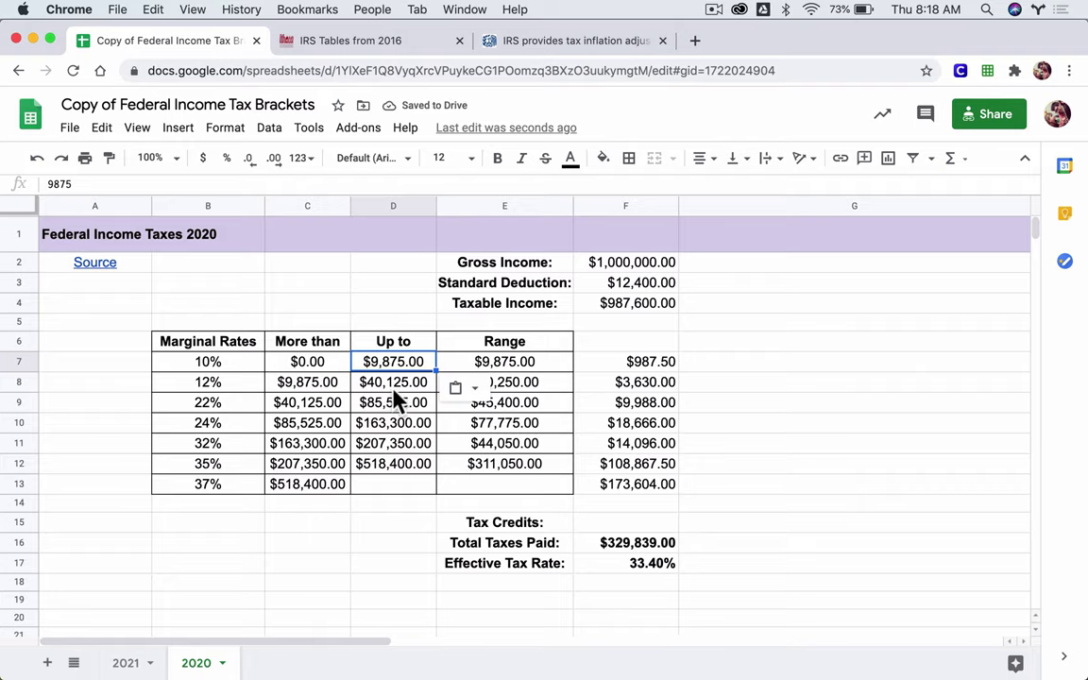
Check the Range formulas for the 35%, 32%, 24% and 22% rows and the standard deduction entry.
{"action": "left_click", "coordinate": [509, 464]}
{"action": "left_click", "coordinate": [506, 443]}
{"action": "left_click", "coordinate": [506, 425]}
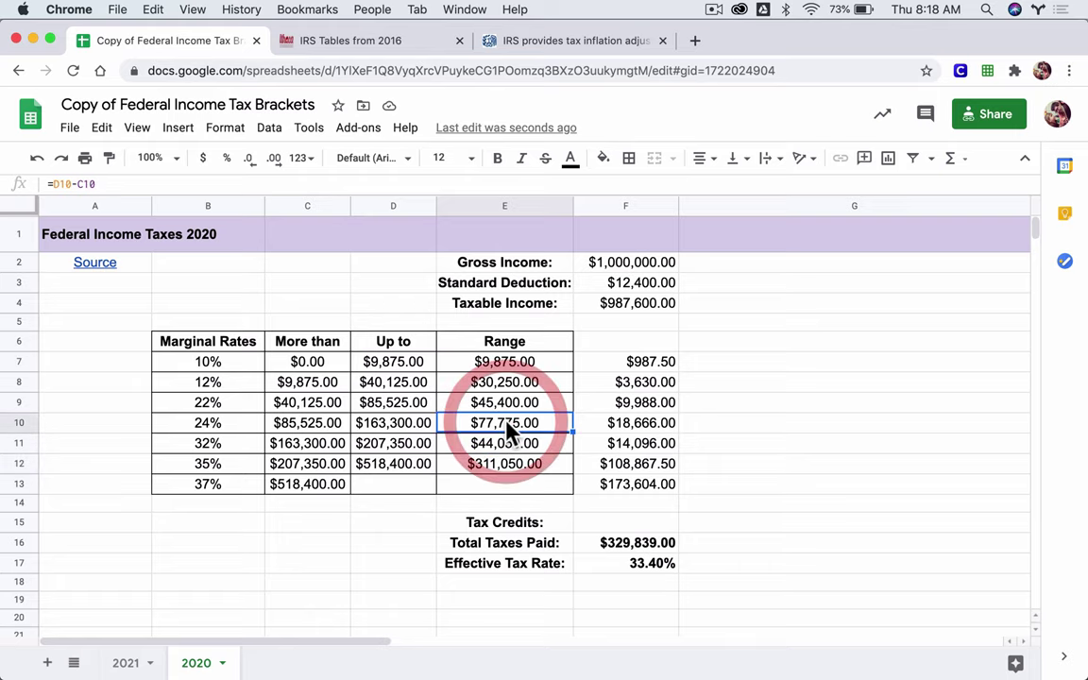
{"action": "left_click", "coordinate": [499, 399]}
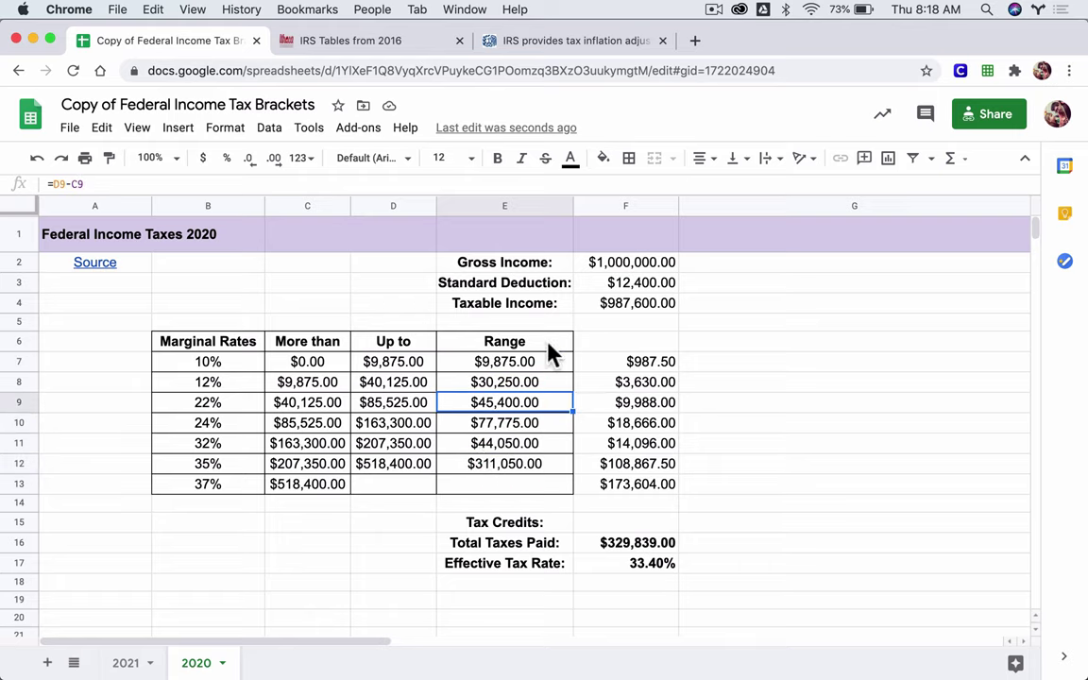
{"action": "left_click", "coordinate": [566, 287]}
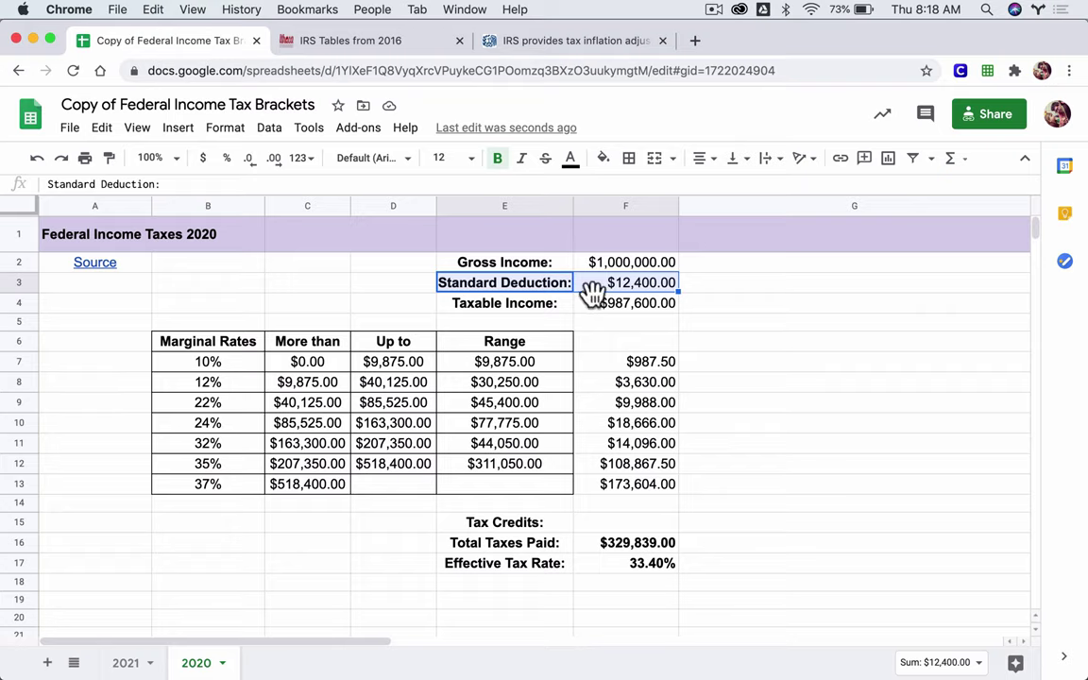
{"action": "left_click", "coordinate": [455, 446]}
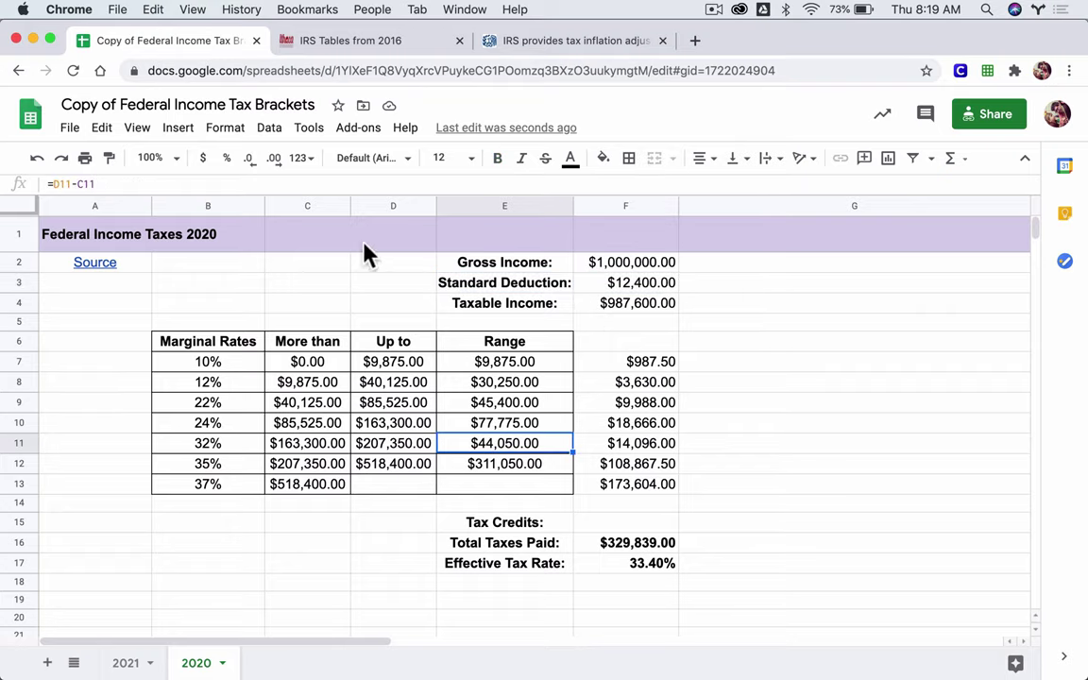
{"action": "left_click", "coordinate": [359, 42]}
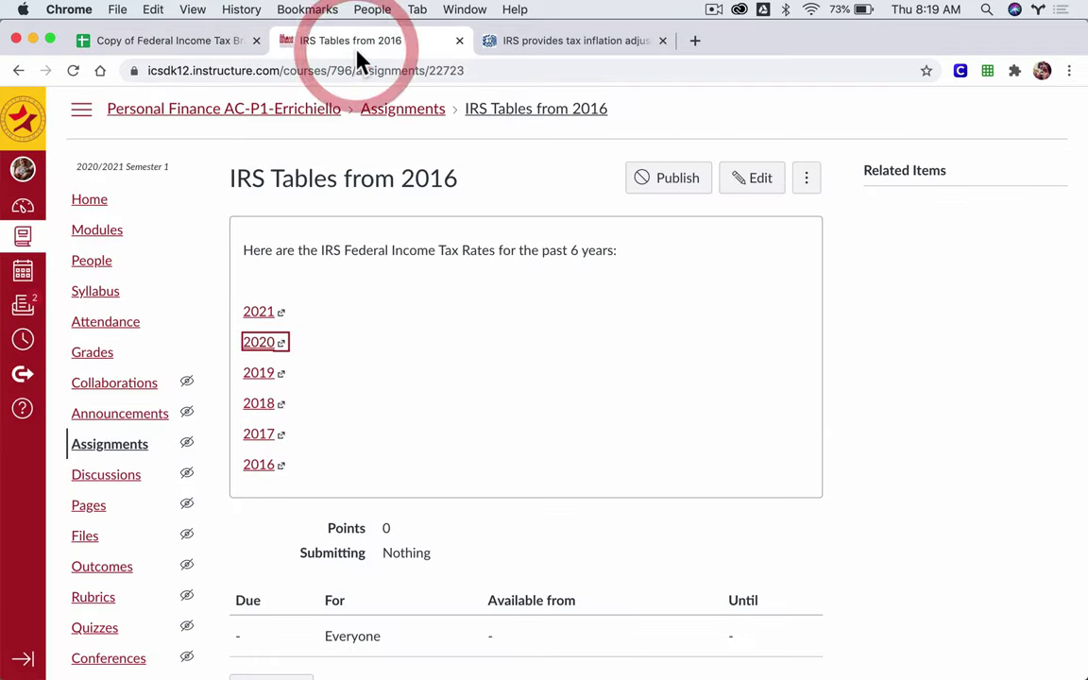
Open the IRS 2019 inflation adjustments article and highlight the $12,200 single-filer standard deduction.
{"action": "left_click", "coordinate": [268, 382]}
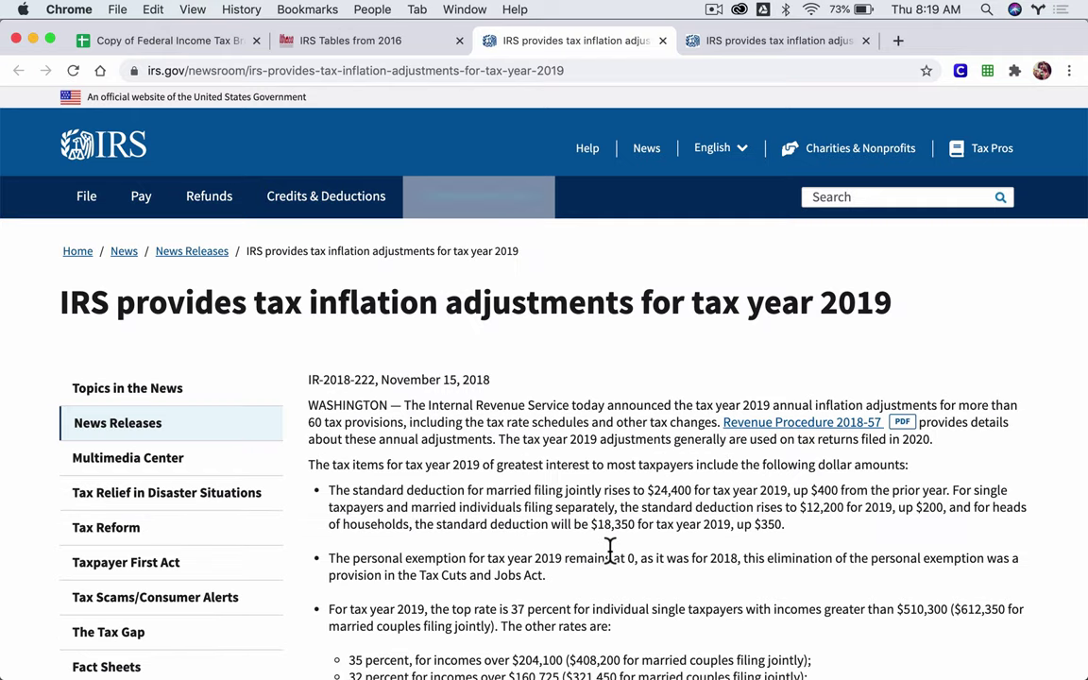
{"action": "scroll", "coordinate": [610, 548], "scroll_direction": "down", "scroll_amount": 3}
{"action": "scroll", "coordinate": [609, 548], "scroll_direction": "down", "scroll_amount": 4}
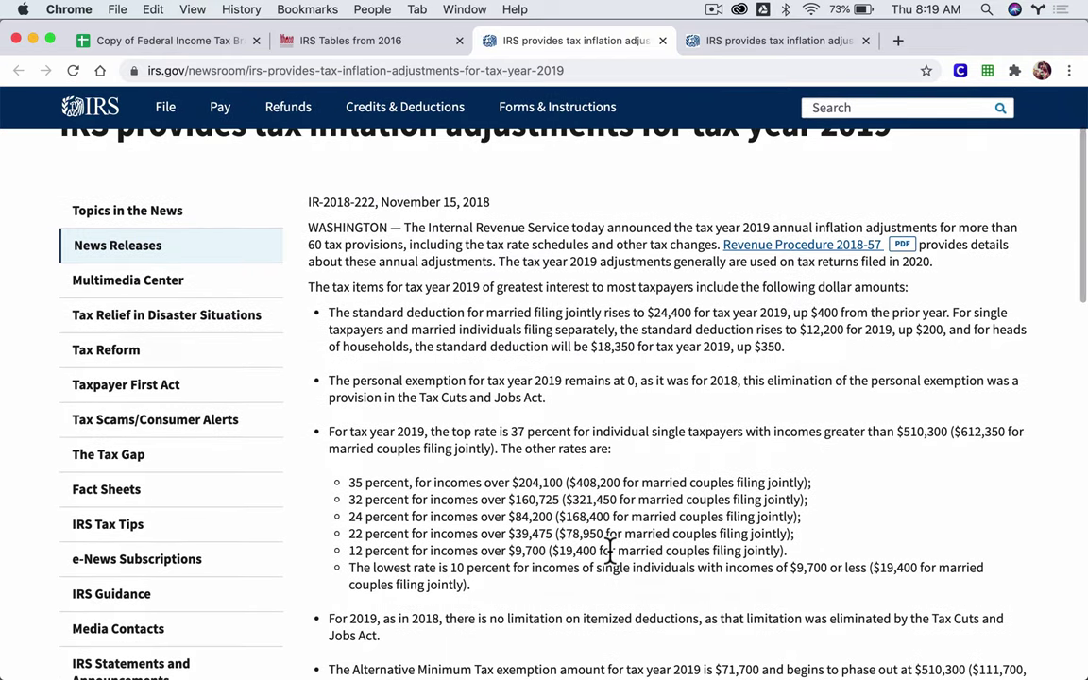
{"action": "scroll", "coordinate": [609, 553], "scroll_direction": "down", "scroll_amount": 1}
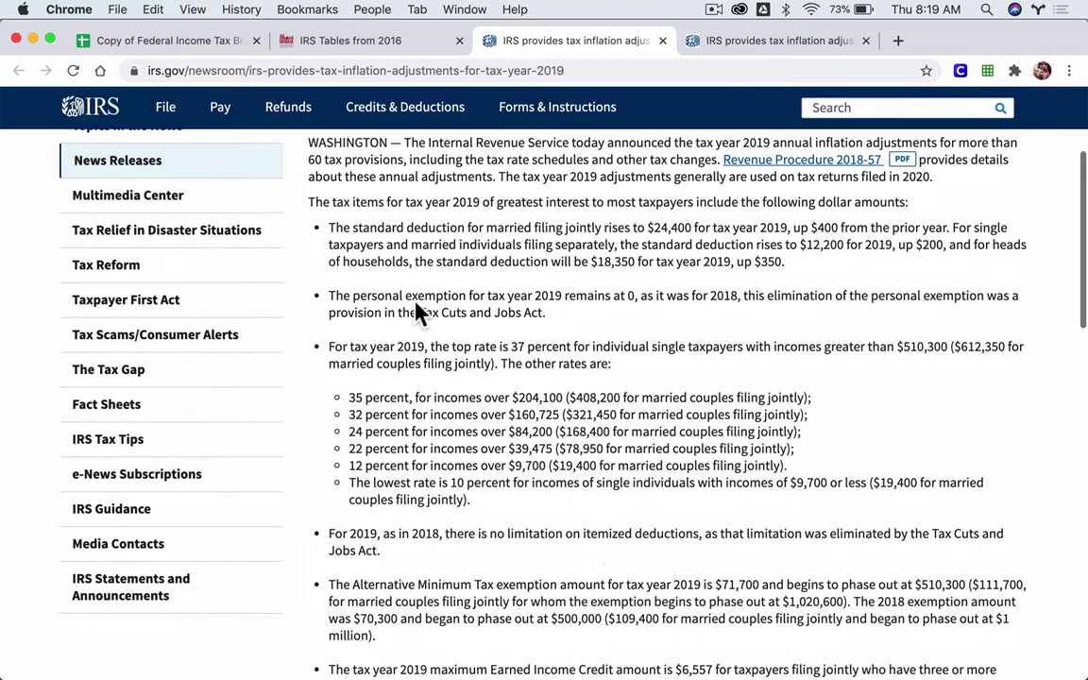
{"action": "left_click_drag", "start_coordinate": [328, 227], "coordinate": [771, 286]}
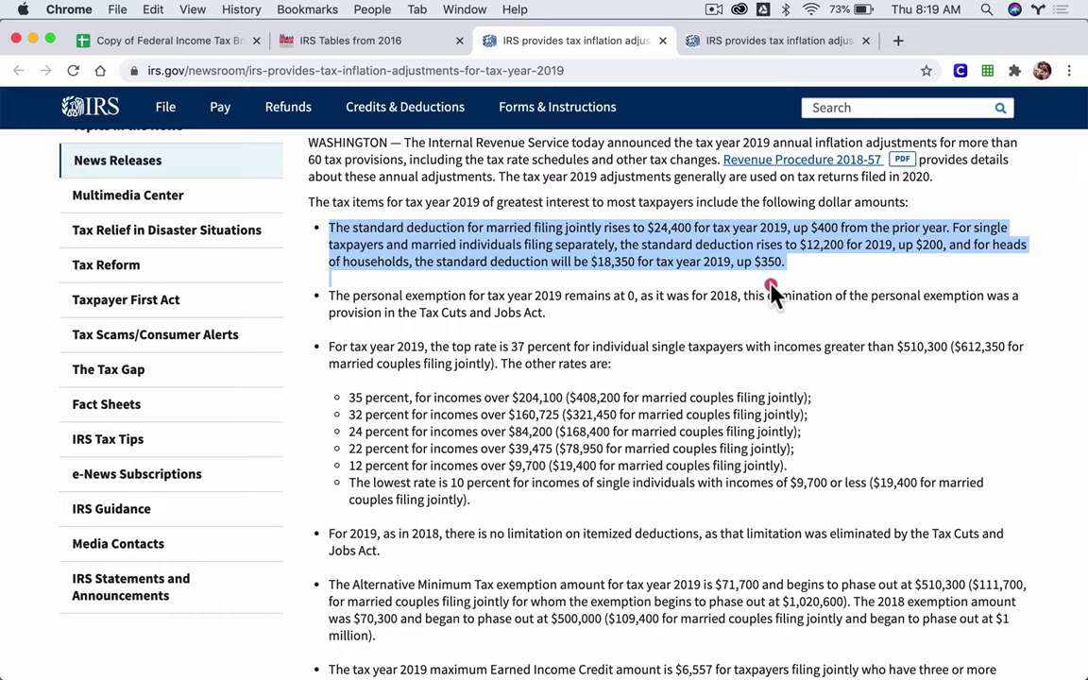
{"action": "left_click", "coordinate": [802, 280]}
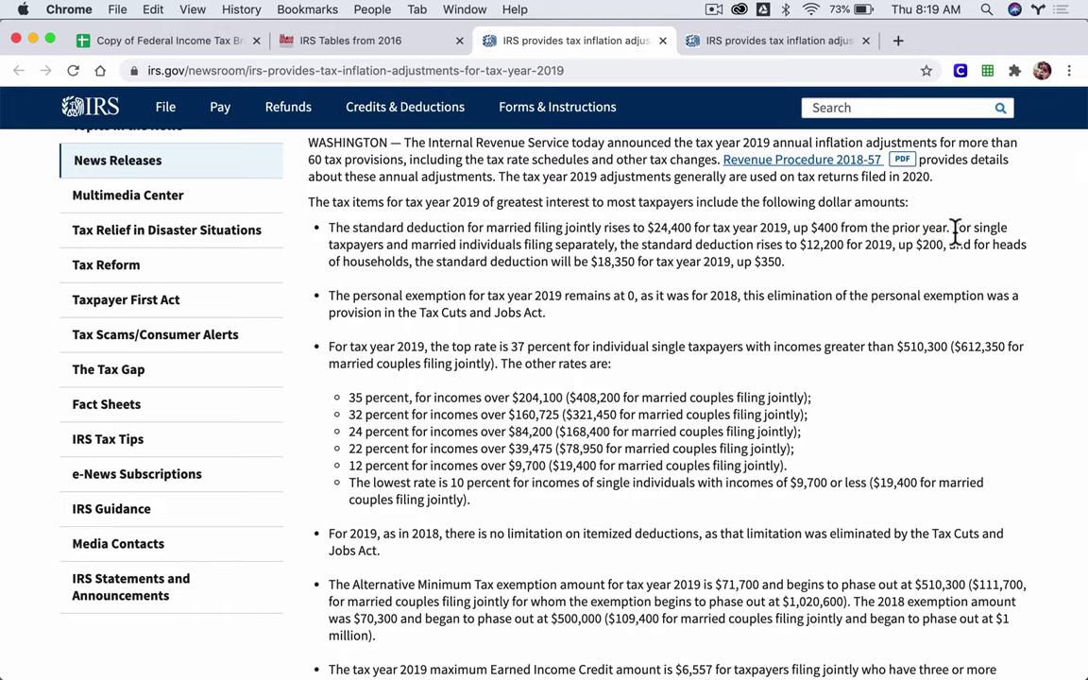
{"action": "left_click_drag", "start_coordinate": [954, 228], "coordinate": [841, 248]}
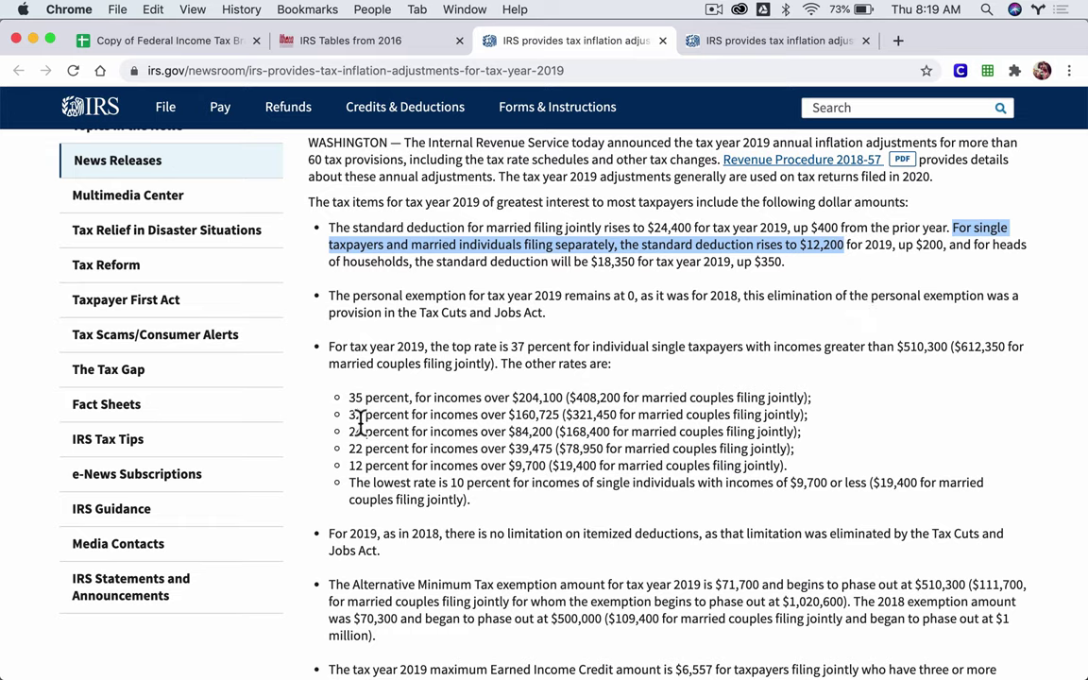
Highlight the 2019 marginal rate list from 35 percent down, then return to the spreadsheet.
{"action": "left_click_drag", "start_coordinate": [351, 408], "coordinate": [396, 498]}
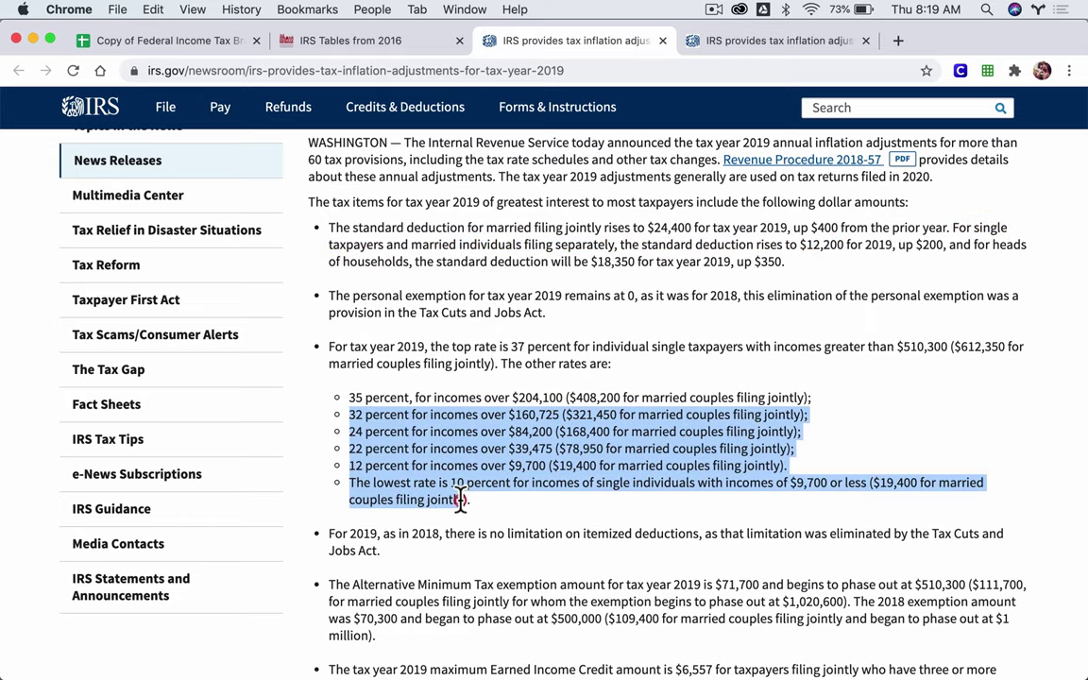
{"action": "left_click", "coordinate": [480, 500]}
{"action": "left_click_drag", "start_coordinate": [480, 501], "coordinate": [364, 397]}
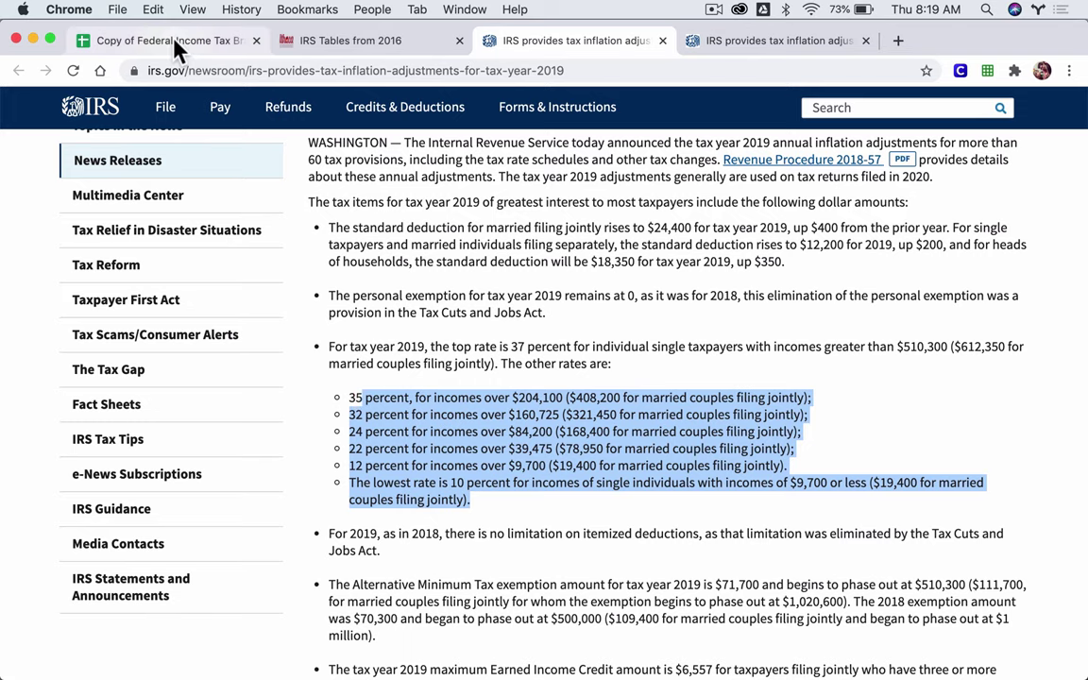
{"action": "left_click", "coordinate": [352, 406]}
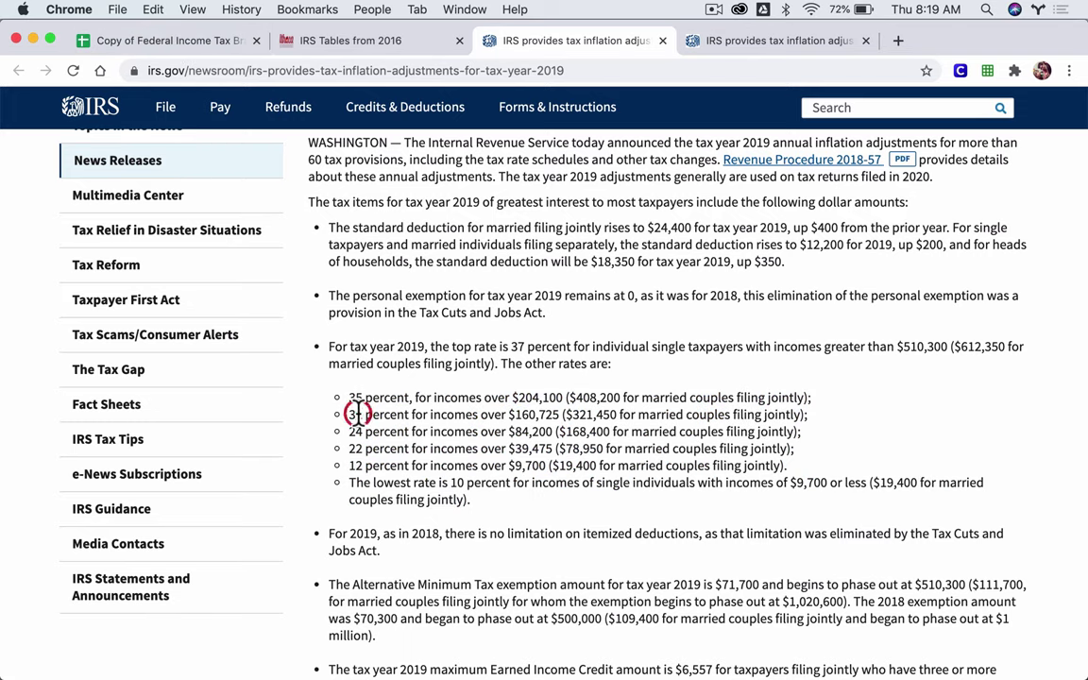
{"action": "left_click", "coordinate": [156, 41]}
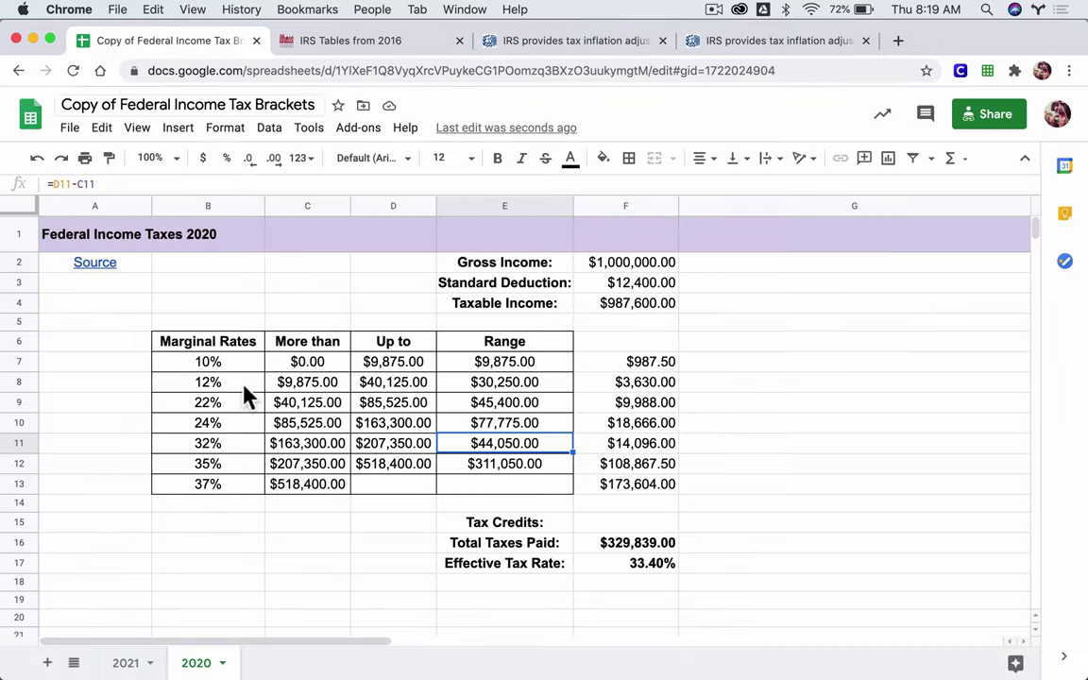
Highlight the 37% top rate and $518,400 threshold in the IRS 2020 article against the sheet.
{"action": "left_click", "coordinate": [711, 49]}
{"action": "left_click", "coordinate": [462, 419]}
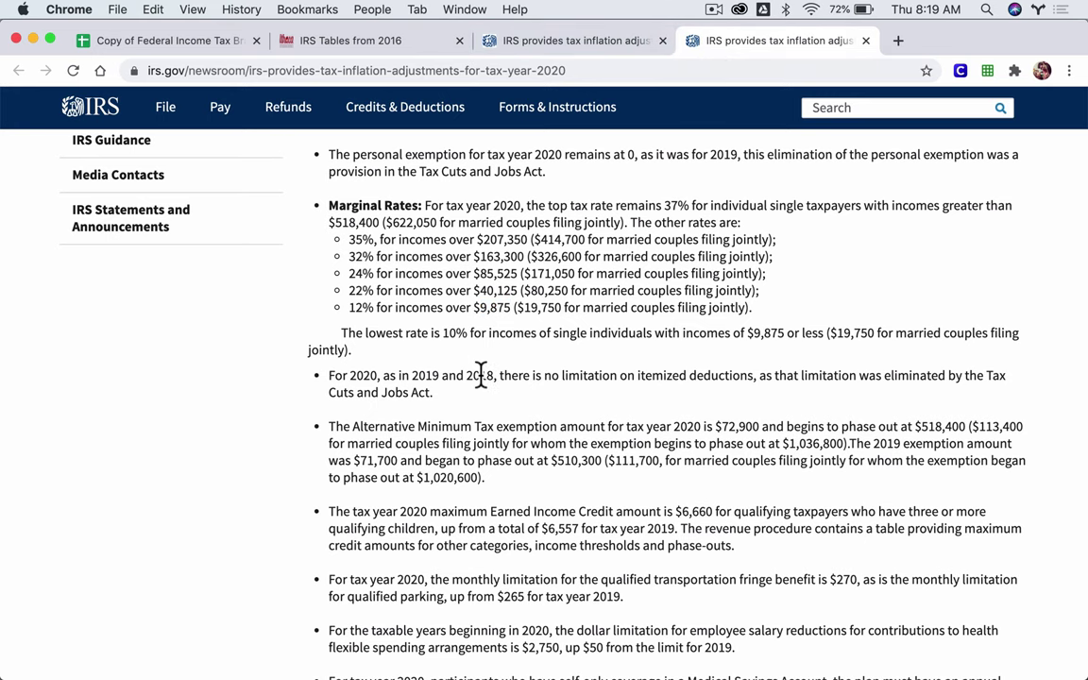
{"action": "scroll", "coordinate": [481, 375], "scroll_direction": "up", "scroll_amount": 3}
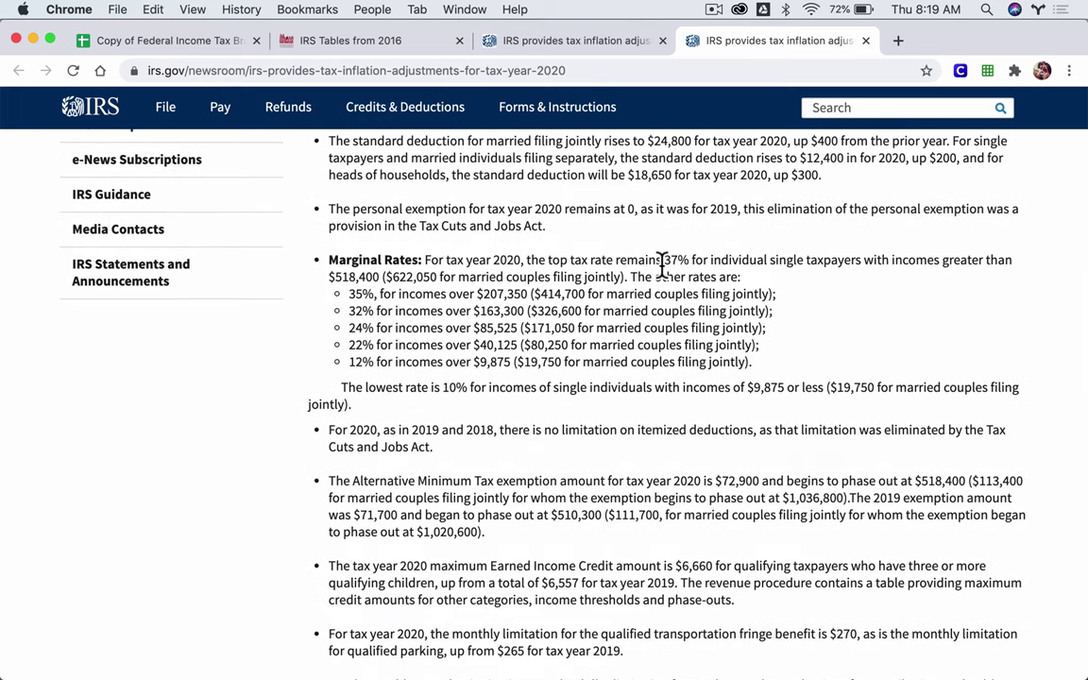
{"action": "left_click_drag", "start_coordinate": [664, 265], "coordinate": [689, 262]}
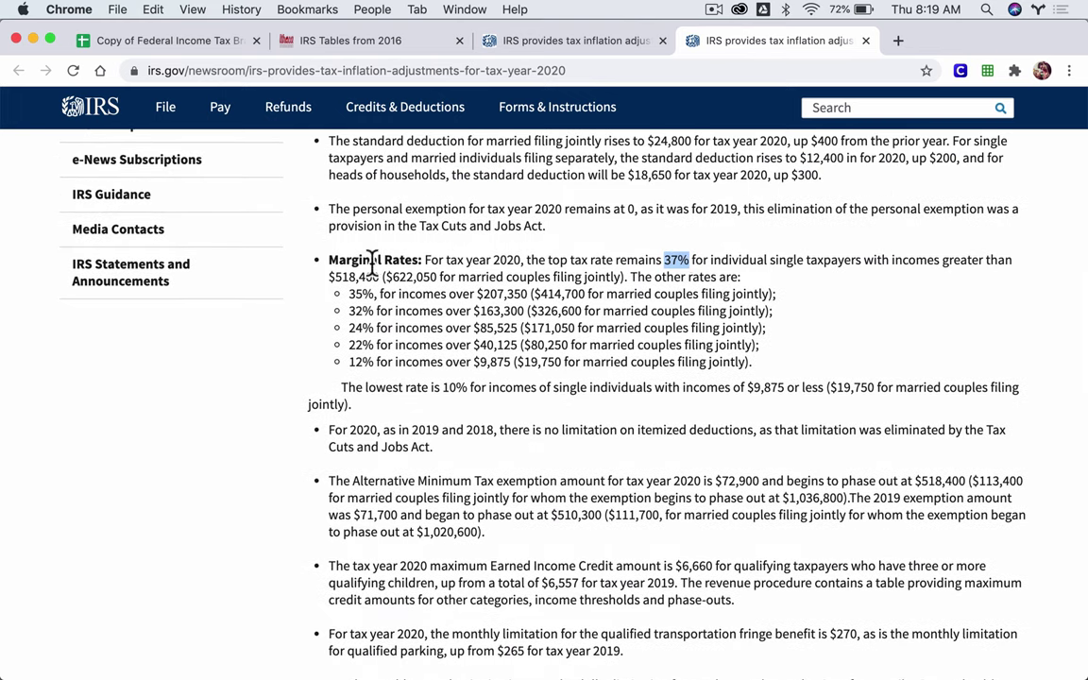
{"action": "left_click_drag", "start_coordinate": [328, 276], "coordinate": [379, 276]}
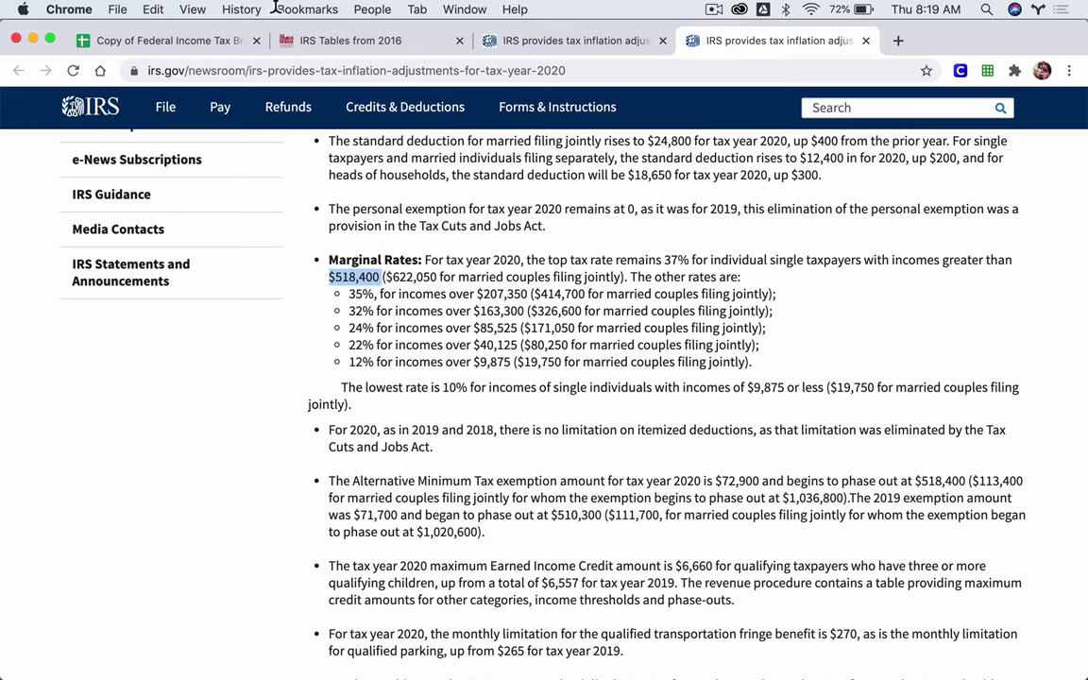
{"action": "left_click", "coordinate": [157, 42]}
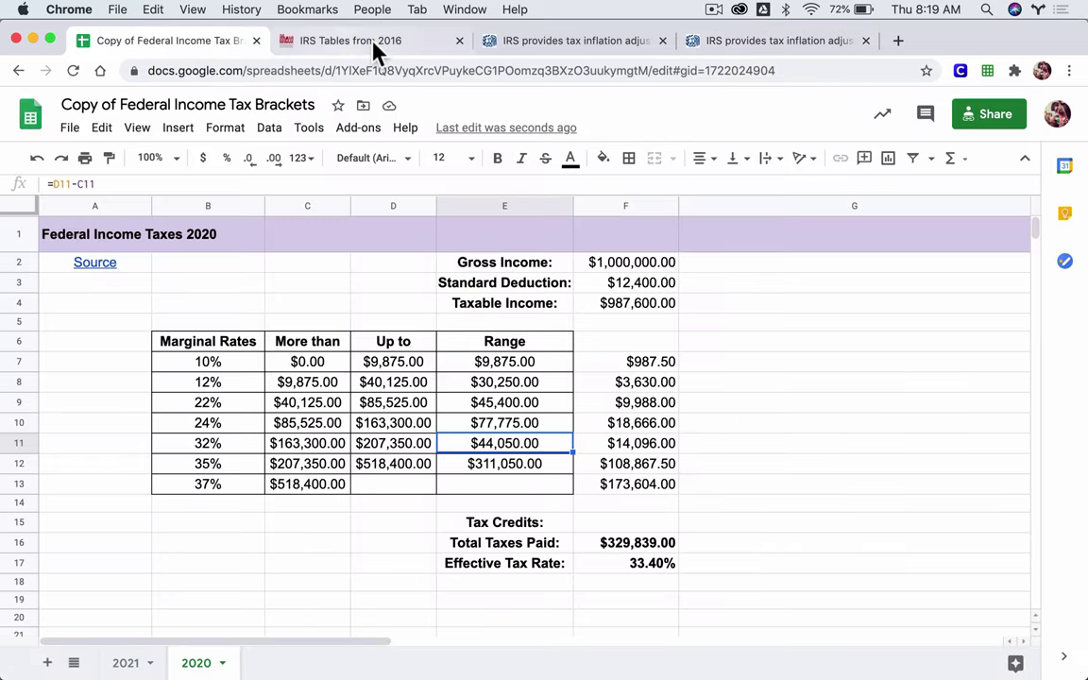
{"action": "left_click", "coordinate": [746, 40]}
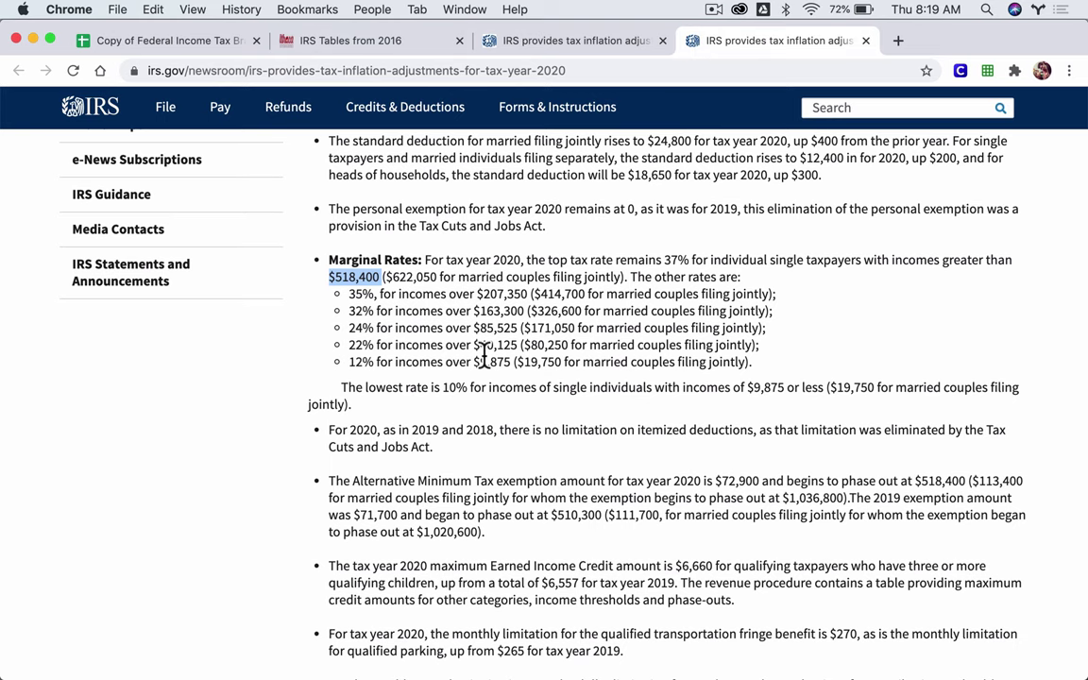
{"action": "left_click", "coordinate": [327, 38]}
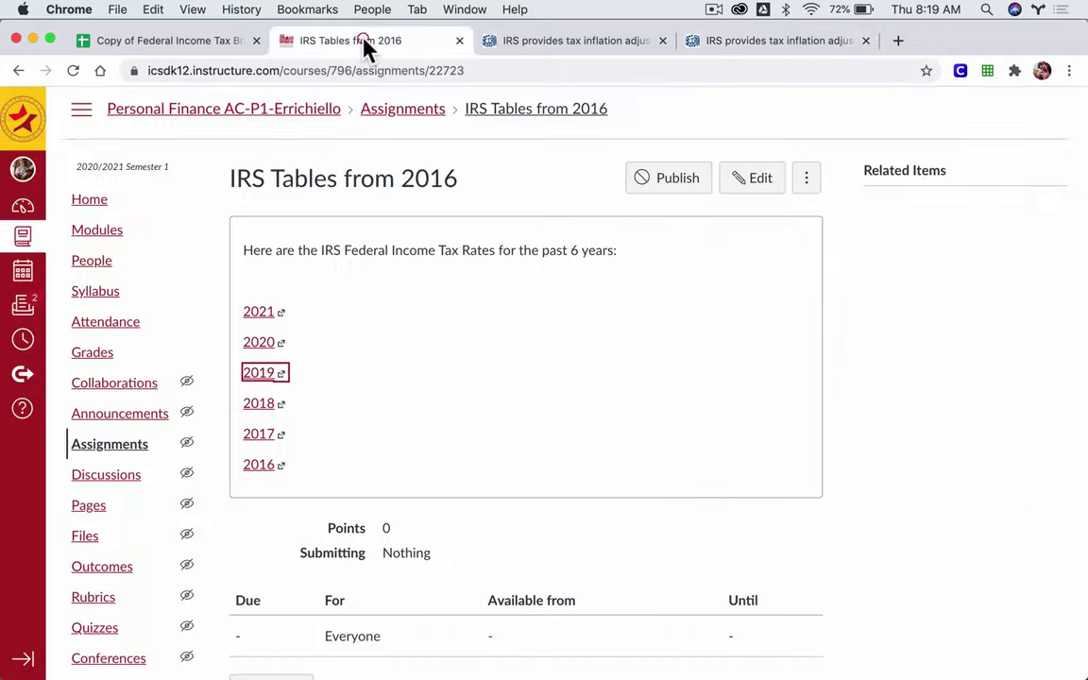
Open the Tax Foundation 2018 tax brackets page and scroll down to Table 1.
{"action": "left_click", "coordinate": [258, 406]}
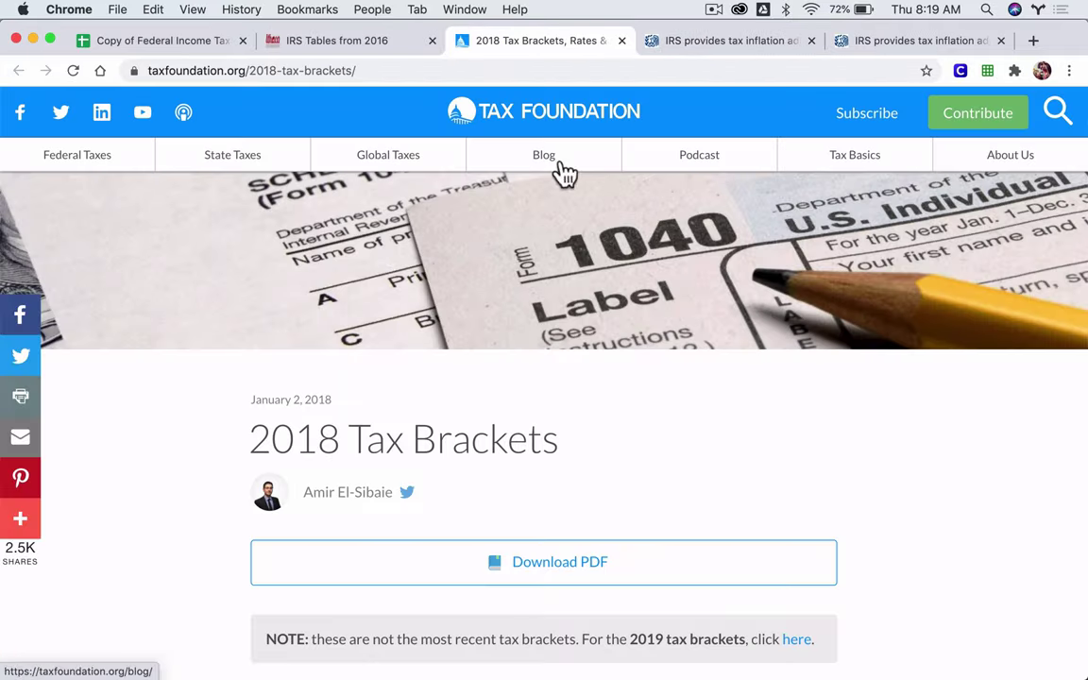
{"action": "scroll", "coordinate": [387, 442], "scroll_direction": "down", "scroll_amount": 5}
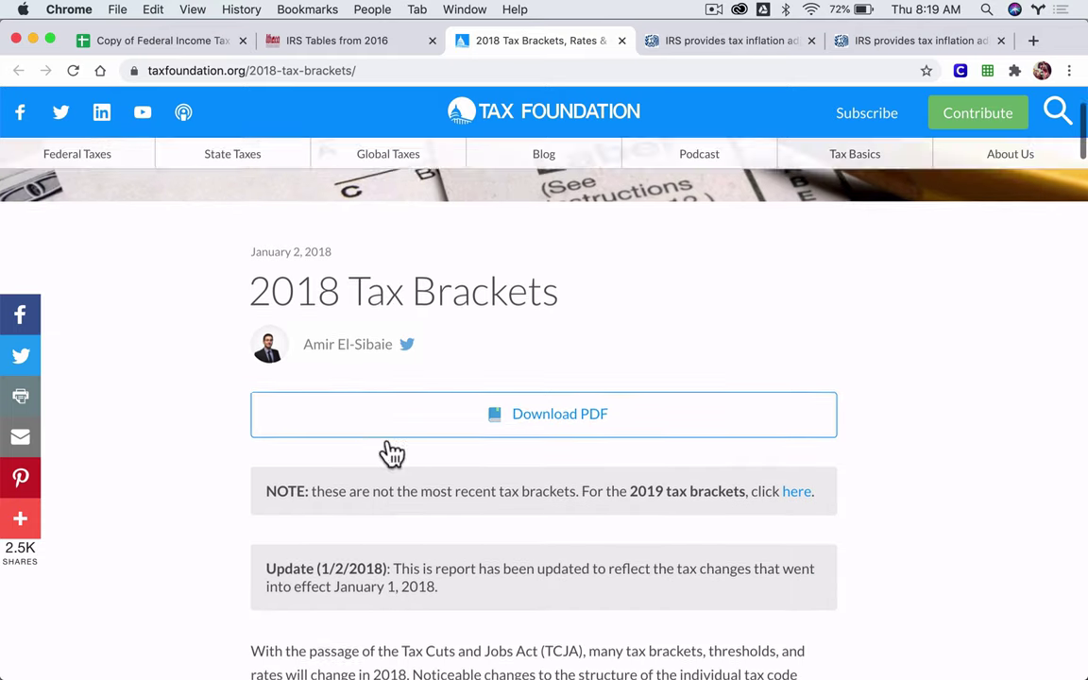
{"action": "scroll", "coordinate": [390, 452], "scroll_direction": "down", "scroll_amount": 10}
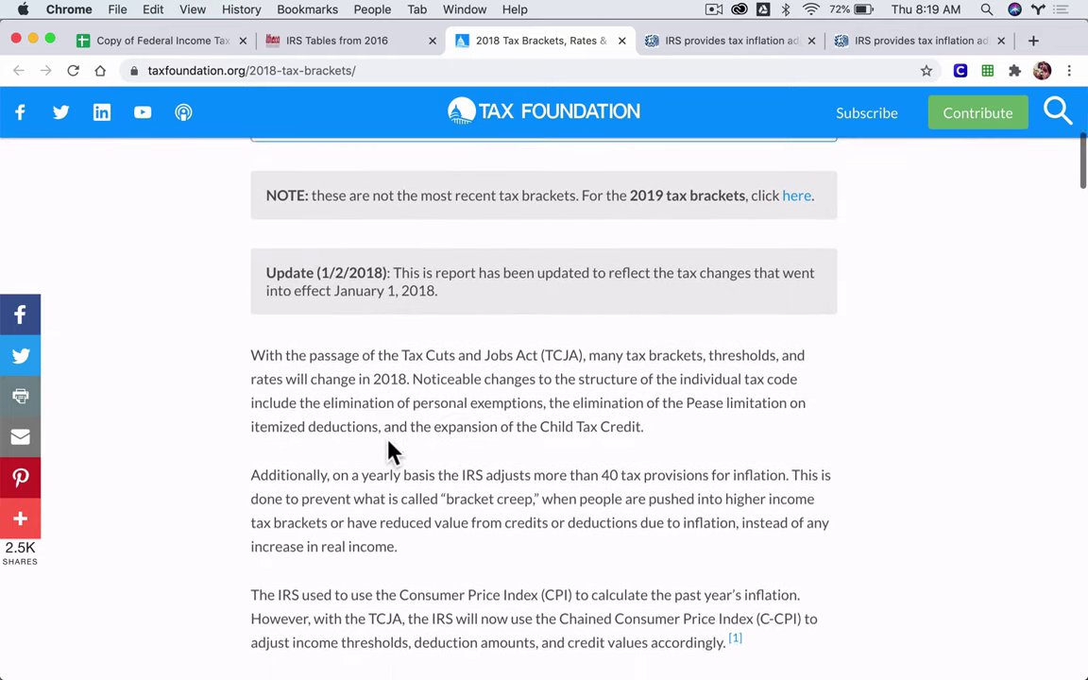
{"action": "scroll", "coordinate": [389, 441], "scroll_direction": "down", "scroll_amount": 9}
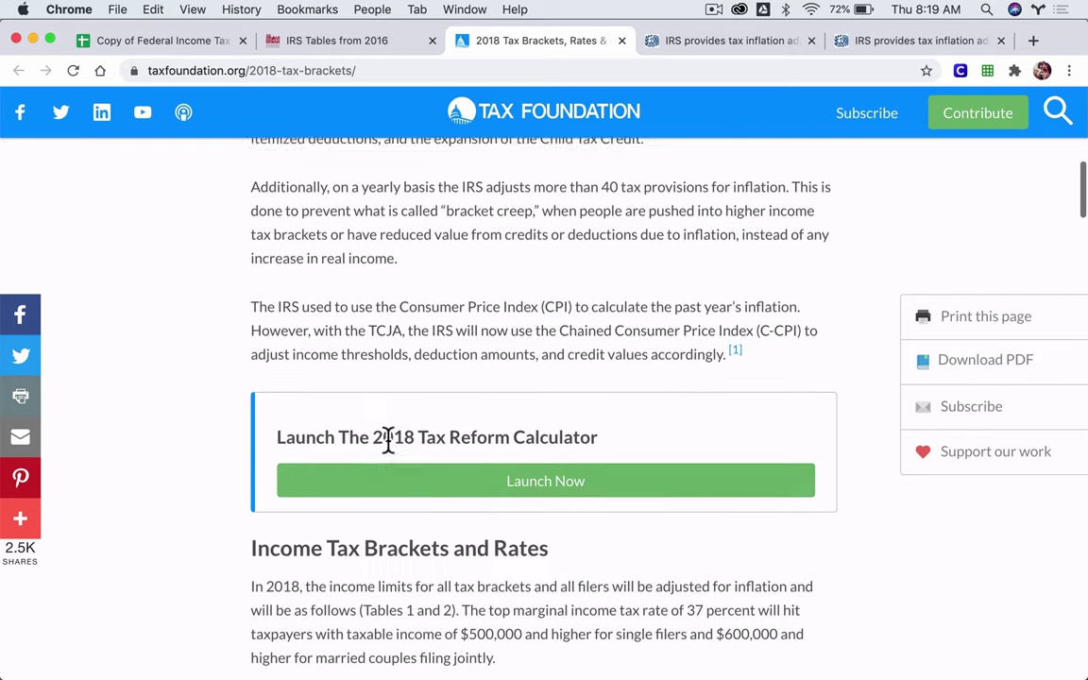
{"action": "scroll", "coordinate": [391, 447], "scroll_direction": "down", "scroll_amount": 7}
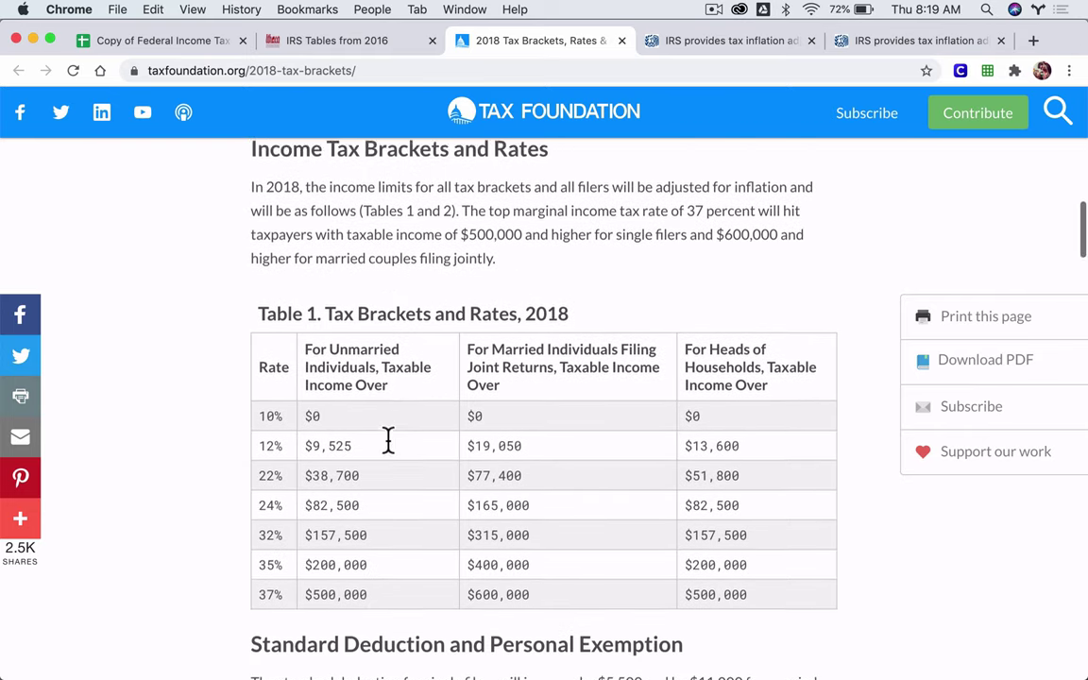
{"action": "scroll", "coordinate": [388, 440], "scroll_direction": "down", "scroll_amount": 1}
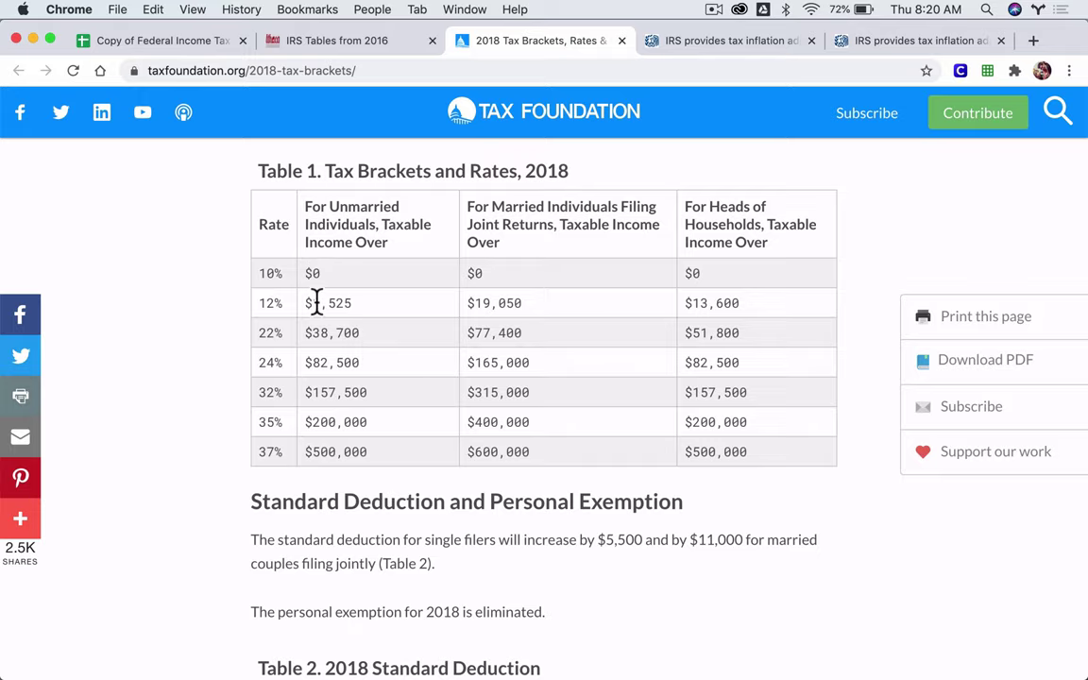
Compare the spreadsheet's 10% and 12% bracket limits against the 2018 $9,525 and $38,700 thresholds.
{"action": "left_click", "coordinate": [194, 40]}
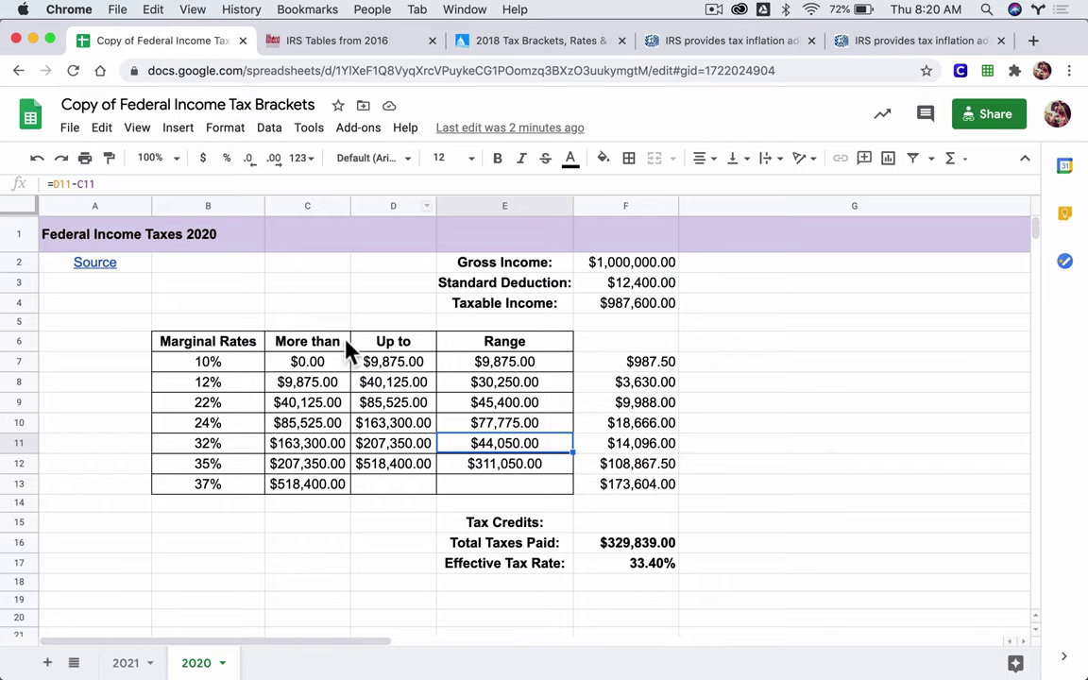
{"action": "left_click_drag", "start_coordinate": [328, 360], "coordinate": [382, 357]}
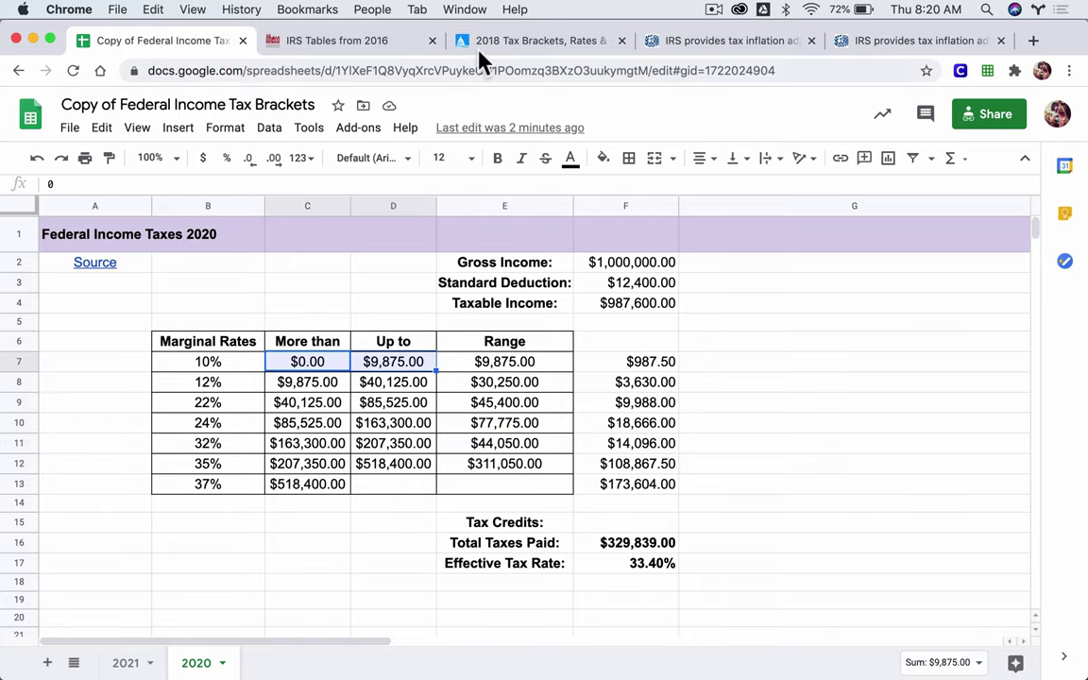
{"action": "left_click", "coordinate": [532, 41]}
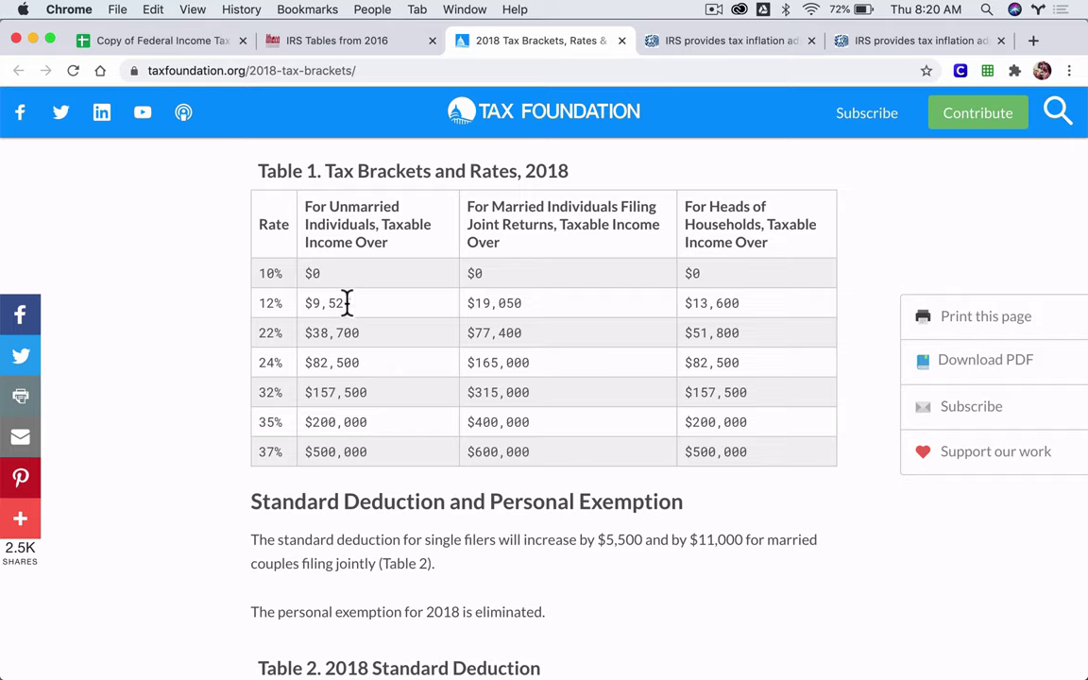
{"action": "left_click_drag", "start_coordinate": [317, 303], "coordinate": [365, 345]}
{"action": "left_click", "coordinate": [360, 338]}
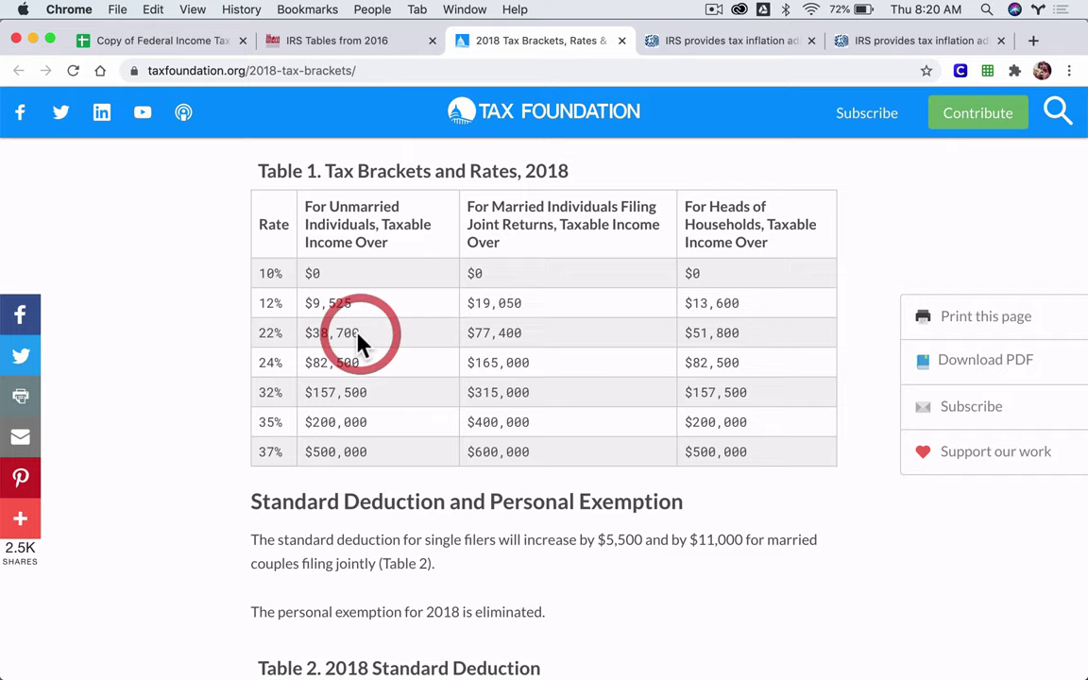
{"action": "left_click", "coordinate": [162, 40]}
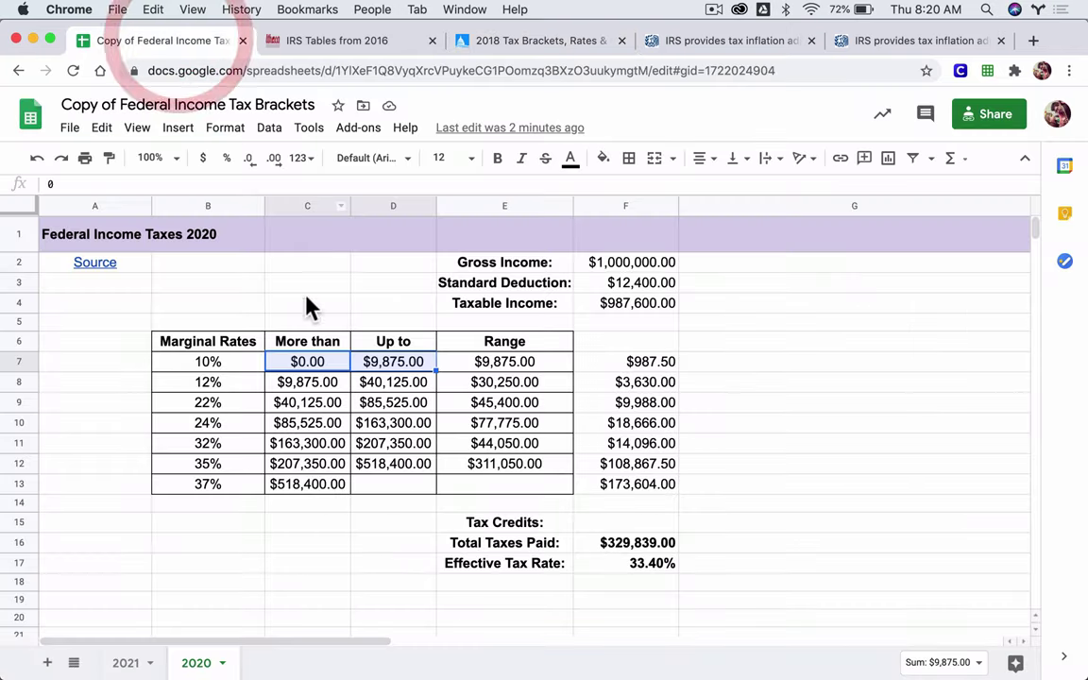
{"action": "left_click", "coordinate": [308, 382]}
{"action": "left_click", "coordinate": [383, 382], "text": "shift"}
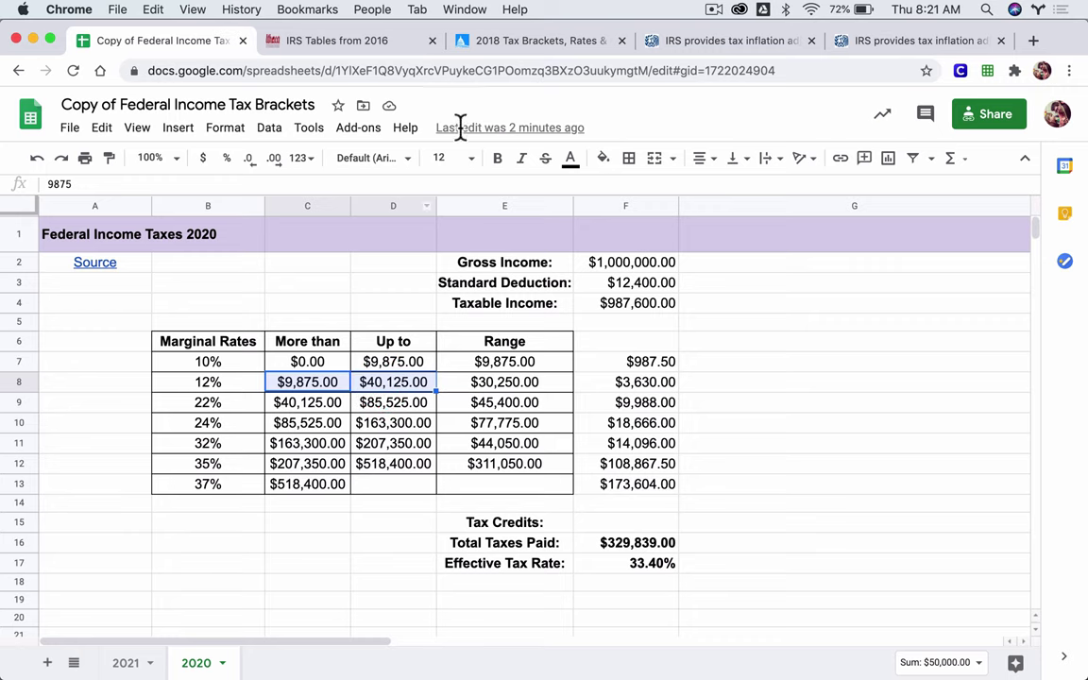
Locate the 2018 single-filer standard deduction of $12,000, then return to the IRS tables page.
{"action": "left_click", "coordinate": [447, 38]}
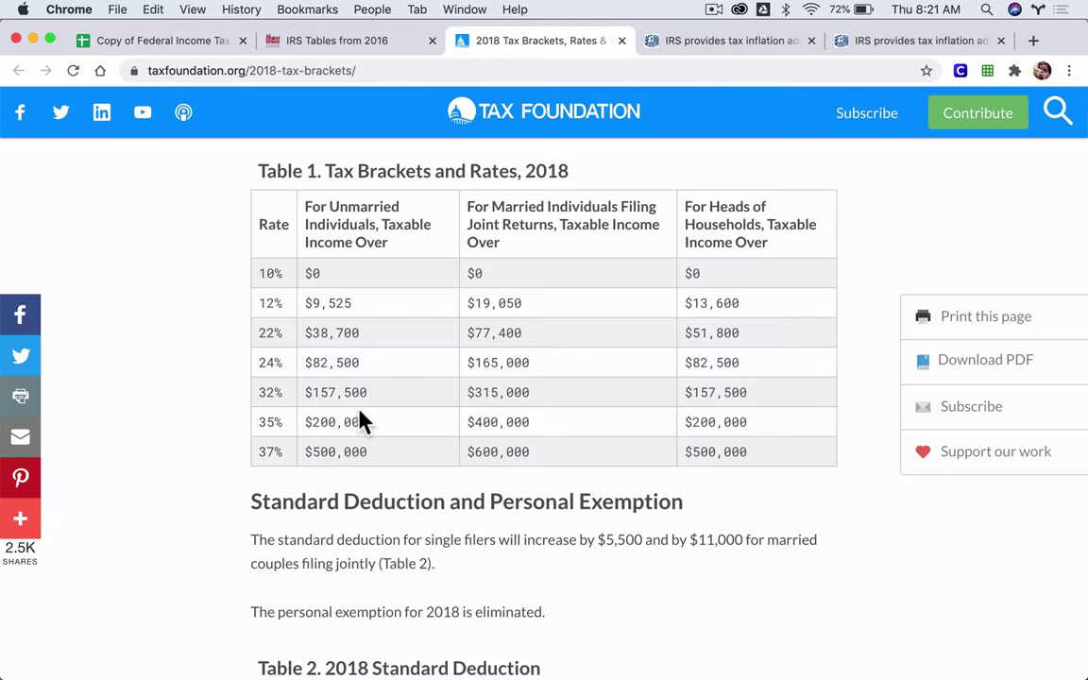
{"action": "scroll", "coordinate": [444, 537], "scroll_direction": "down", "scroll_amount": 2}
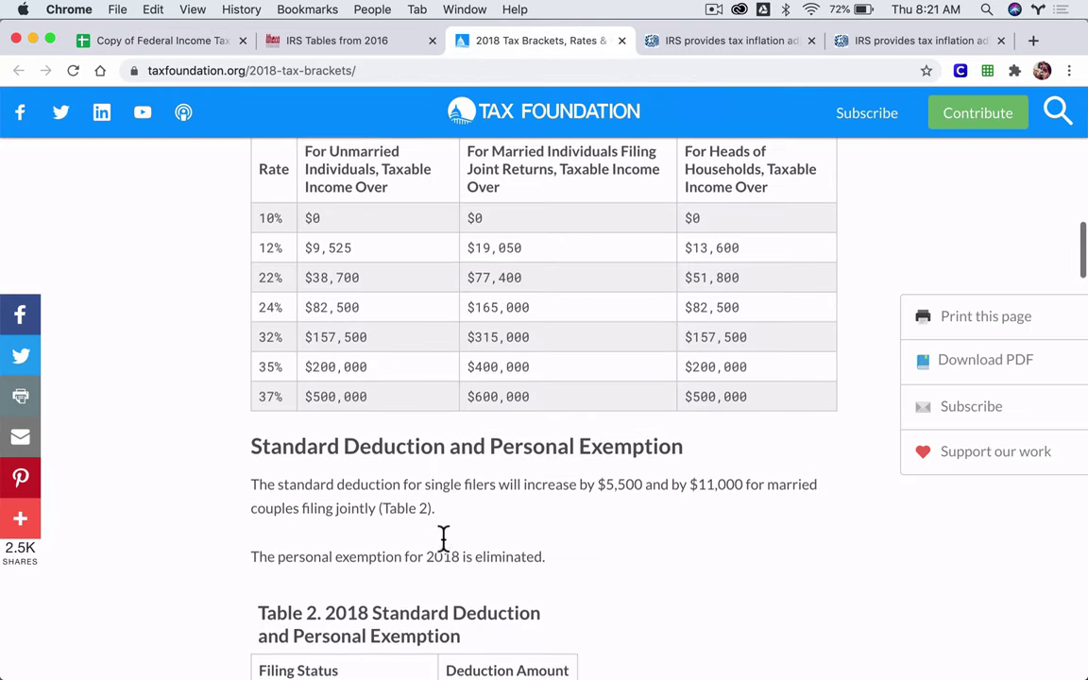
{"action": "scroll", "coordinate": [443, 536], "scroll_direction": "down", "scroll_amount": 2}
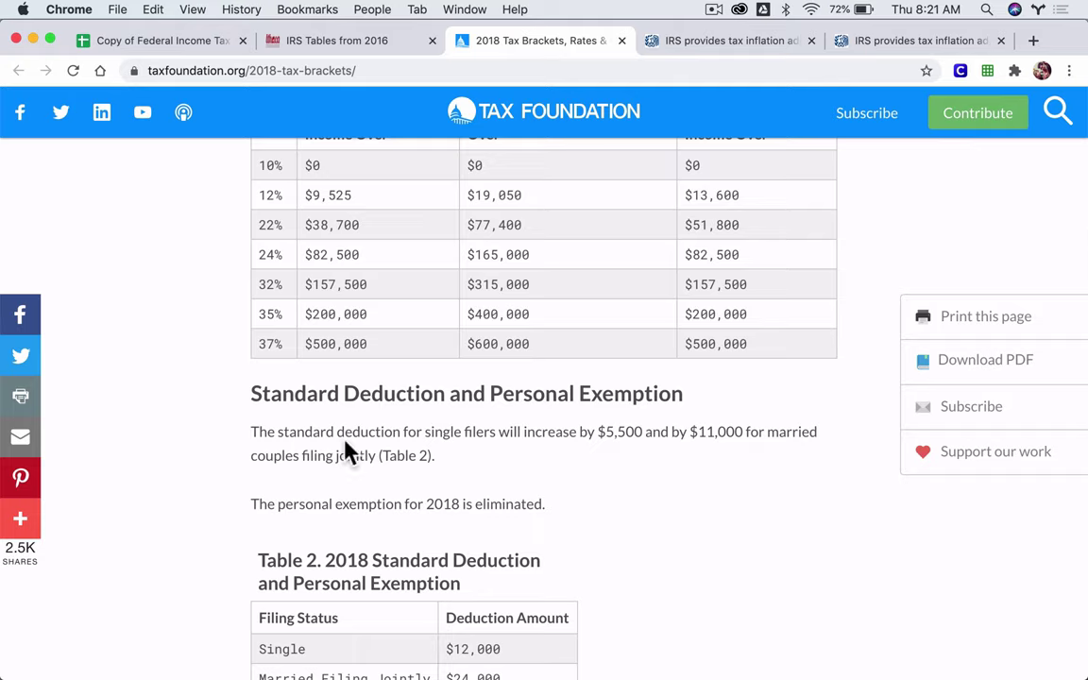
{"action": "left_click_drag", "start_coordinate": [251, 432], "coordinate": [446, 457]}
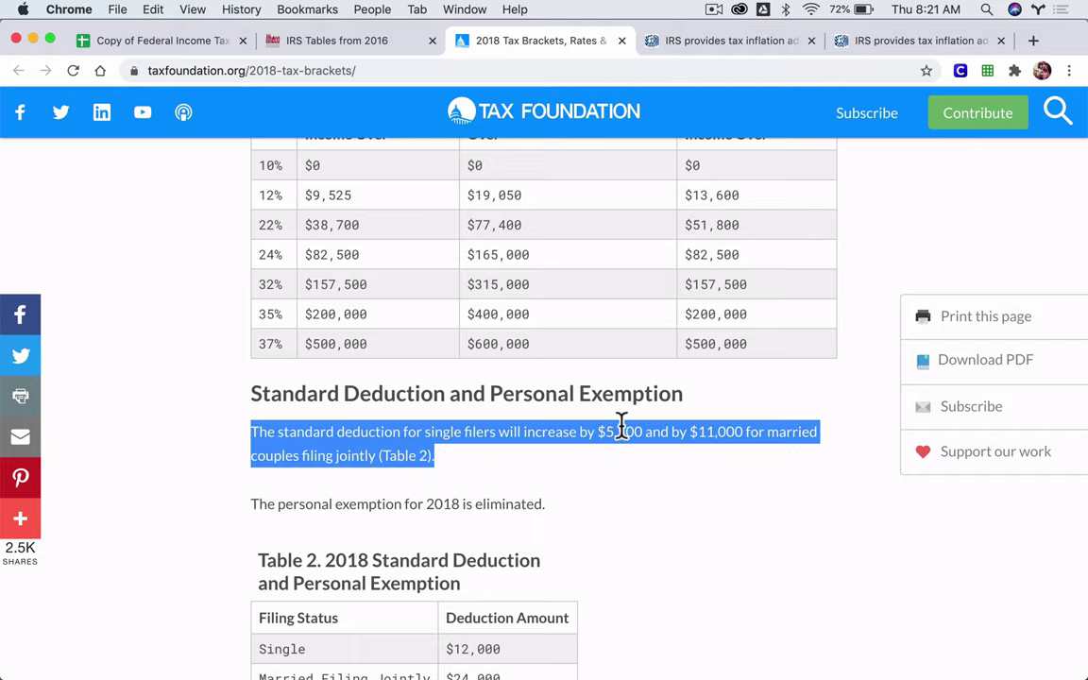
{"action": "left_click", "coordinate": [659, 458]}
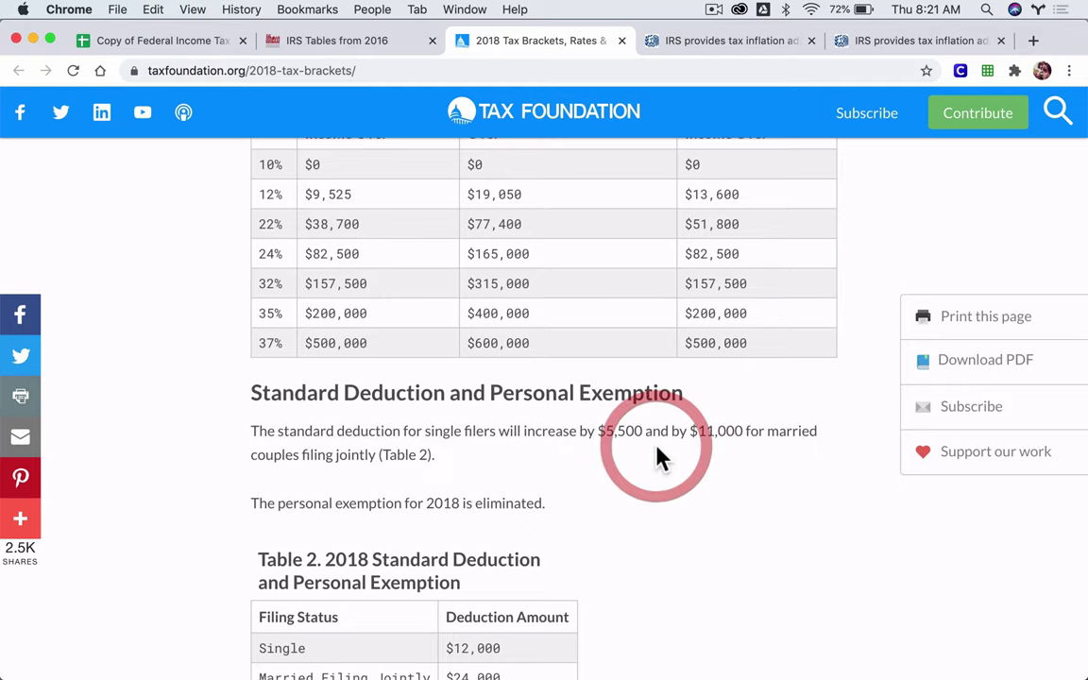
{"action": "scroll", "coordinate": [659, 458], "scroll_direction": "down", "scroll_amount": 3}
{"action": "left_click_drag", "start_coordinate": [502, 496], "coordinate": [449, 502]}
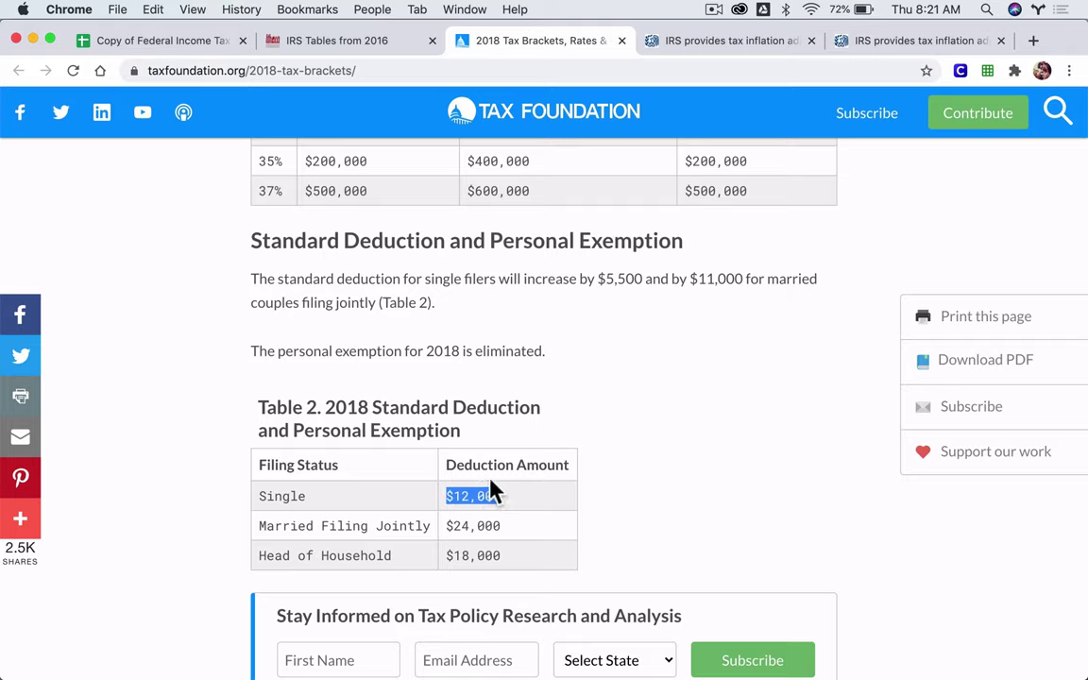
{"action": "left_click", "coordinate": [360, 41]}
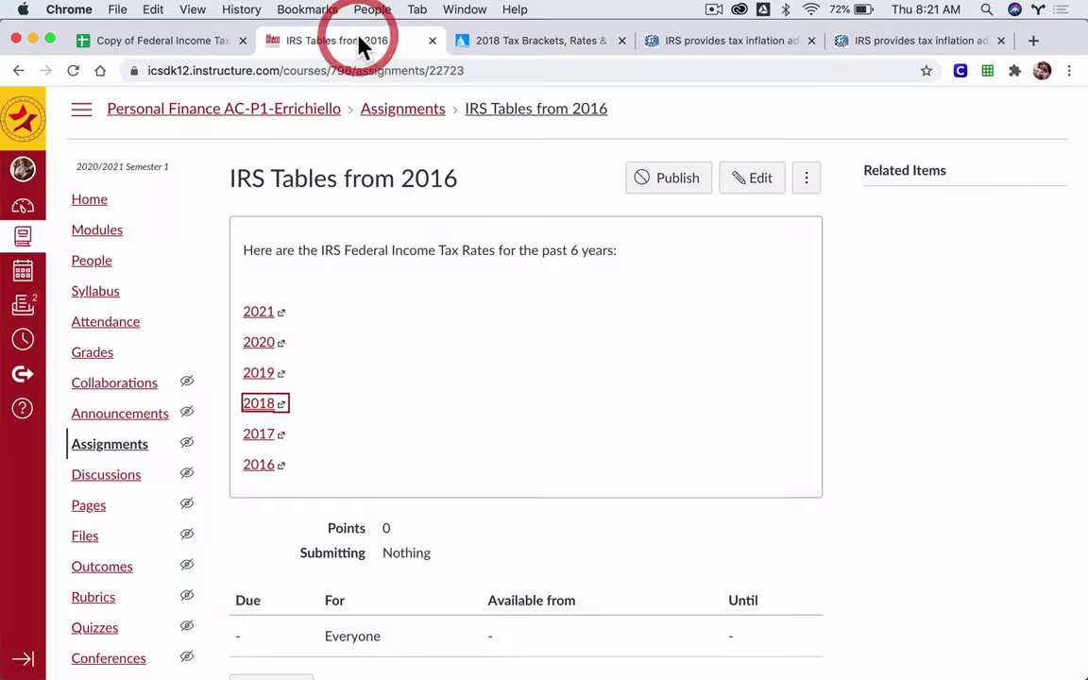
Open the 2017 tax brackets page and scroll into its bracket tables.
{"action": "left_click", "coordinate": [258, 436]}
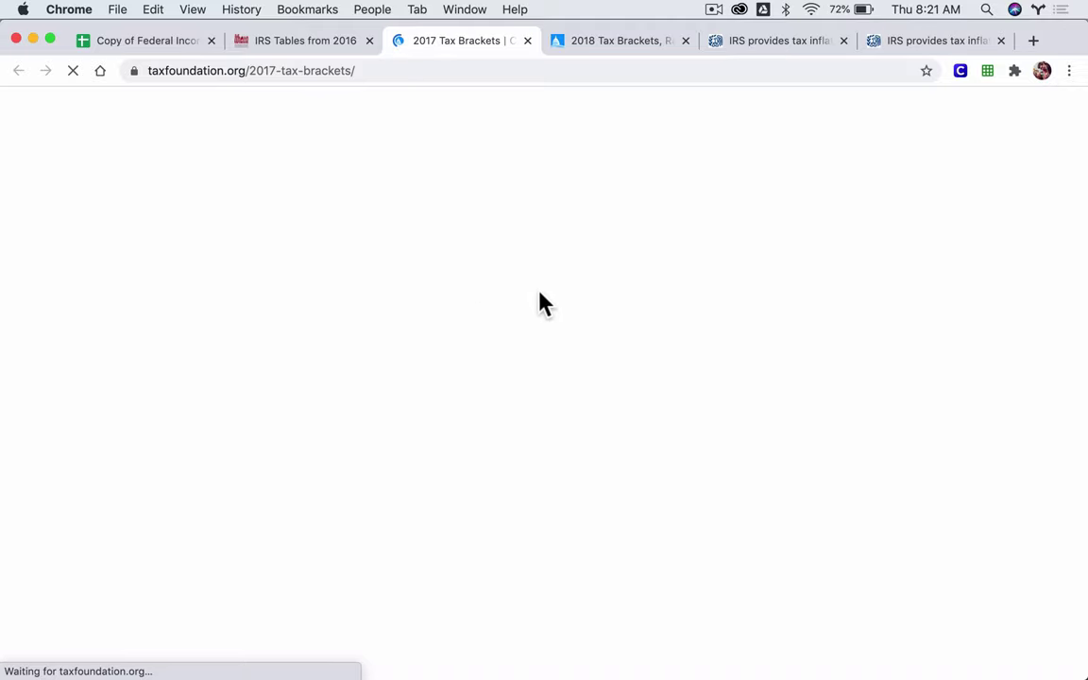
{"action": "scroll", "coordinate": [540, 301], "scroll_direction": "down", "scroll_amount": 3}
{"action": "scroll", "coordinate": [539, 301], "scroll_direction": "down", "scroll_amount": 10}
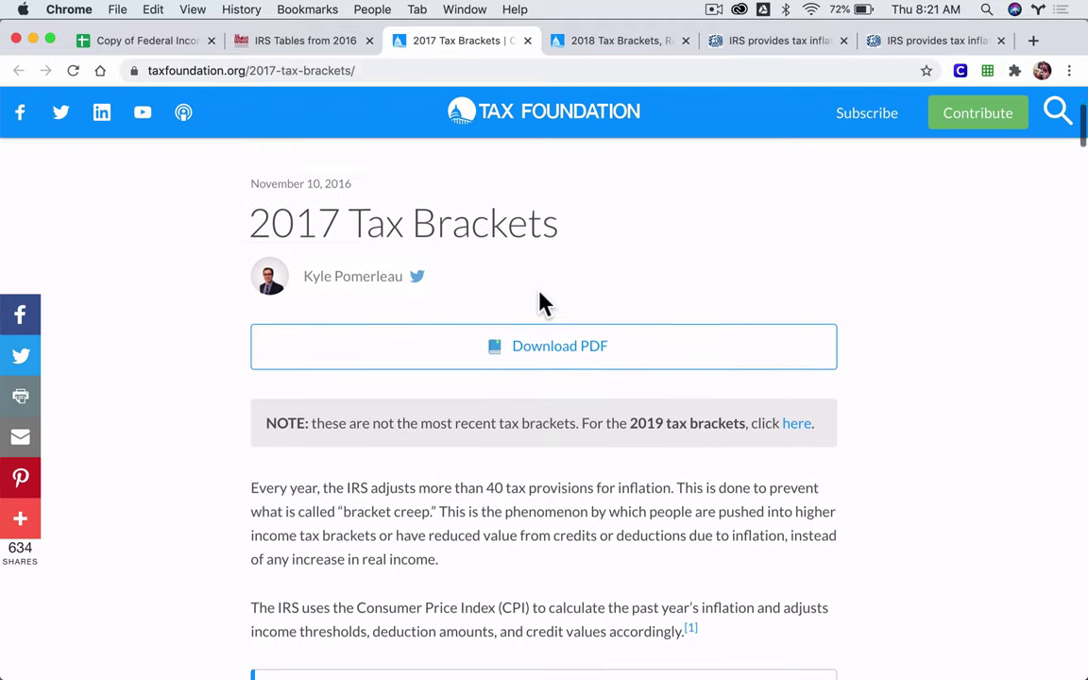
{"action": "scroll", "coordinate": [540, 302], "scroll_direction": "down", "scroll_amount": 2}
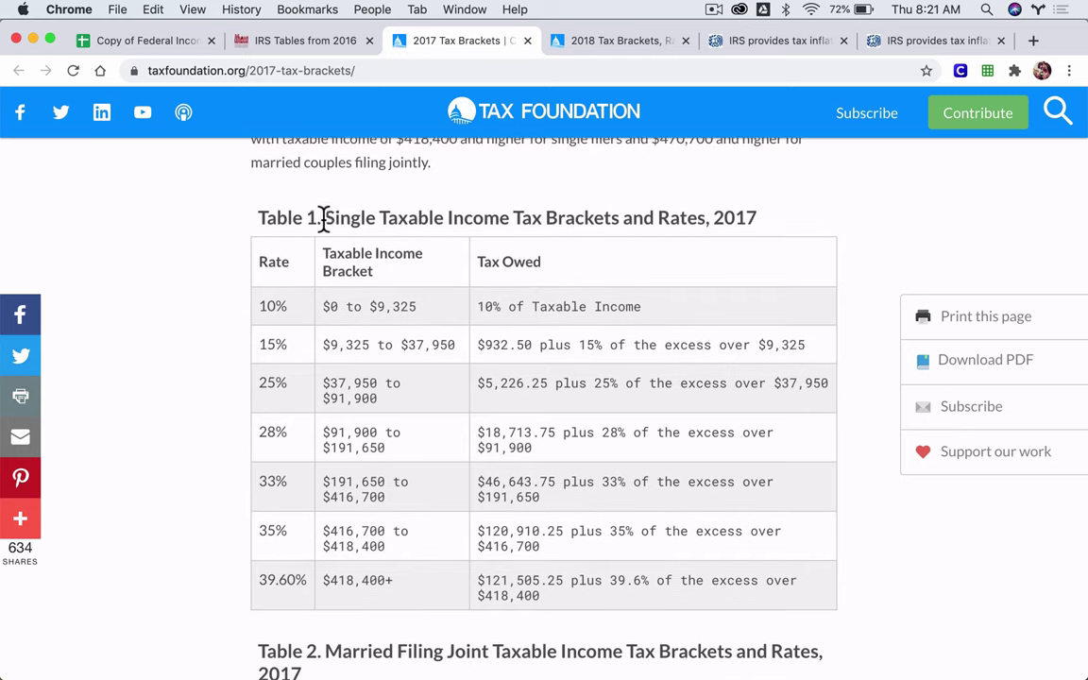
{"action": "left_click", "coordinate": [482, 217]}
Scroll through Tables 1–4 to the $6,350 single-filer deduction, then return to the course page.
{"action": "scroll", "coordinate": [398, 522], "scroll_direction": "down", "scroll_amount": 5}
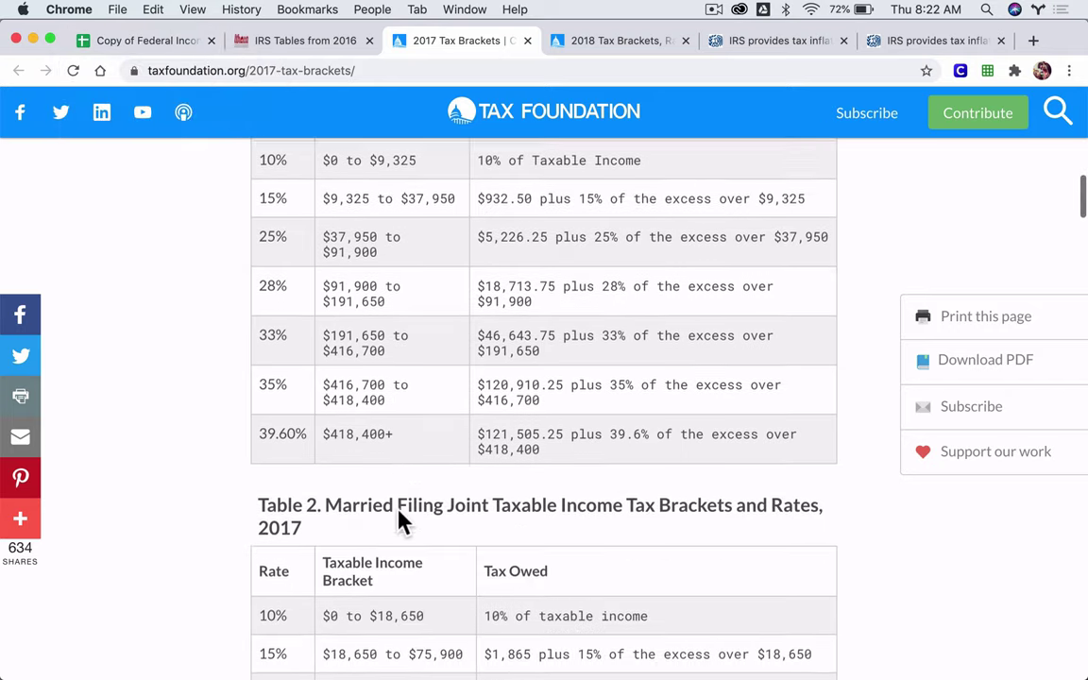
{"action": "scroll", "coordinate": [398, 522], "scroll_direction": "down", "scroll_amount": 10}
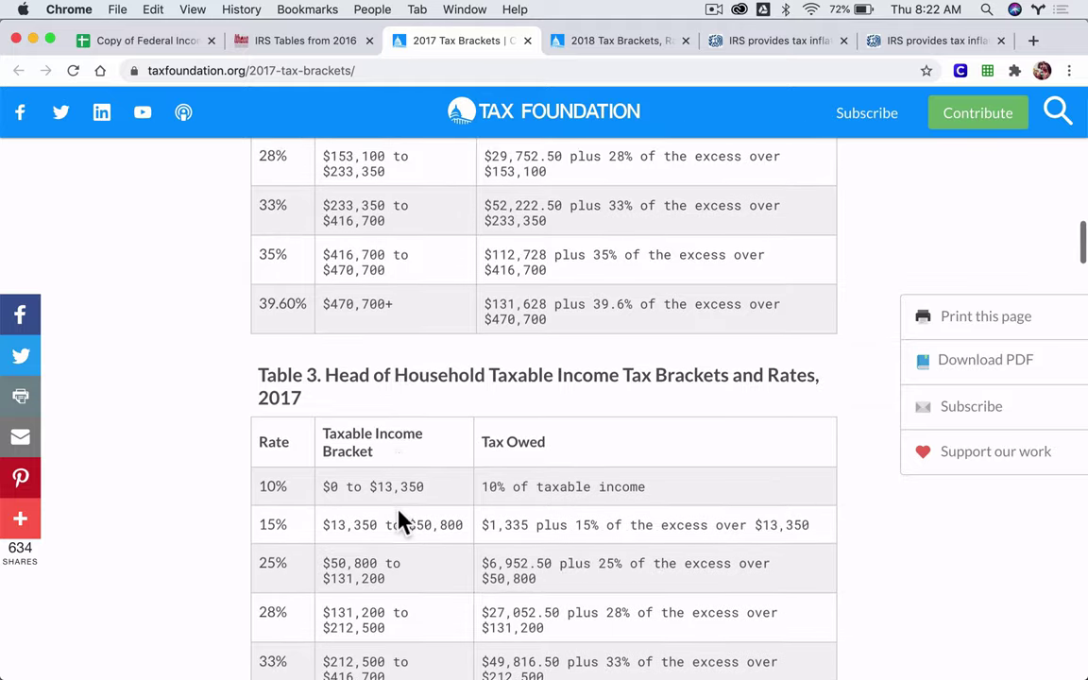
{"action": "scroll", "coordinate": [399, 523], "scroll_direction": "down", "scroll_amount": 4}
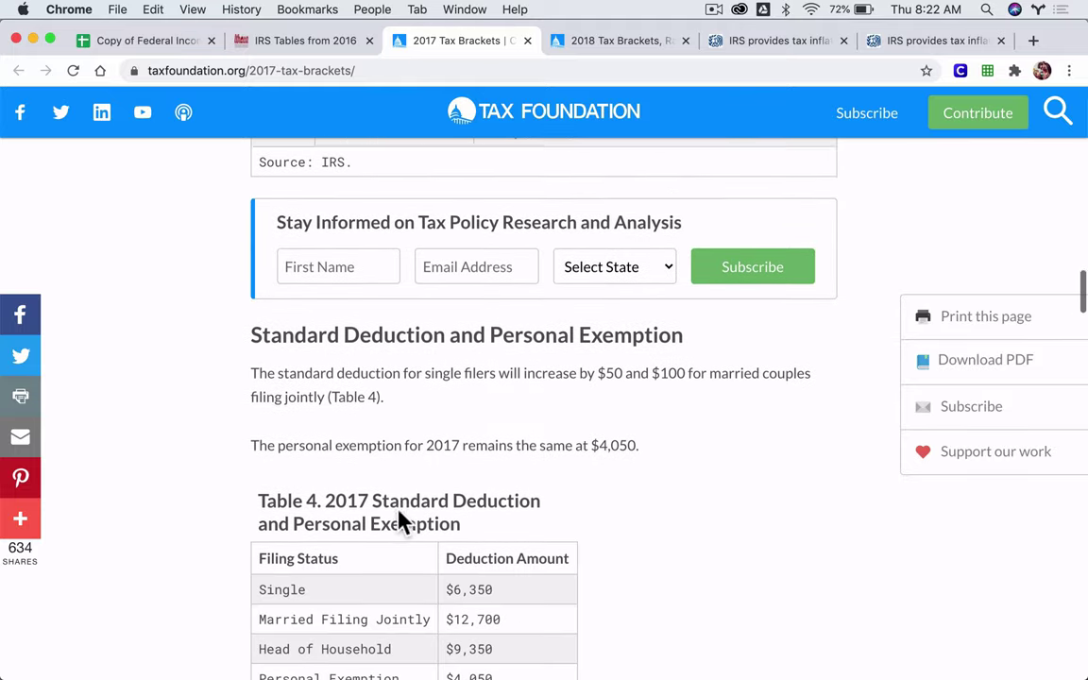
{"action": "scroll", "coordinate": [399, 523], "scroll_direction": "down", "scroll_amount": 2}
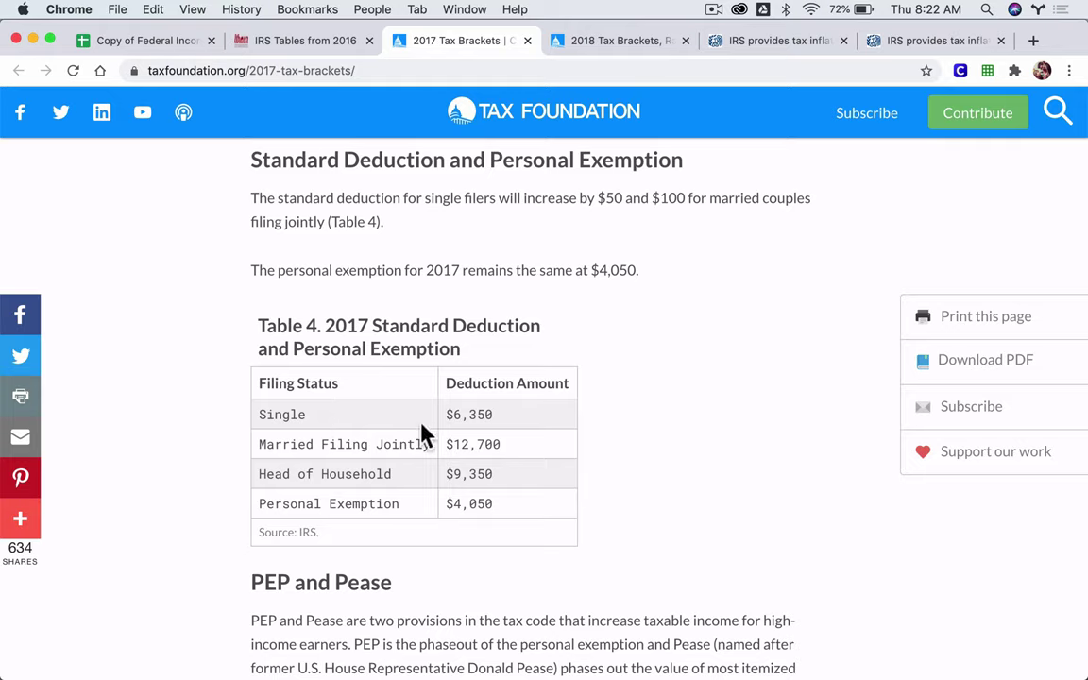
{"action": "left_click_drag", "start_coordinate": [444, 416], "coordinate": [502, 417]}
{"action": "scroll", "coordinate": [501, 421], "scroll_direction": "up", "scroll_amount": 10}
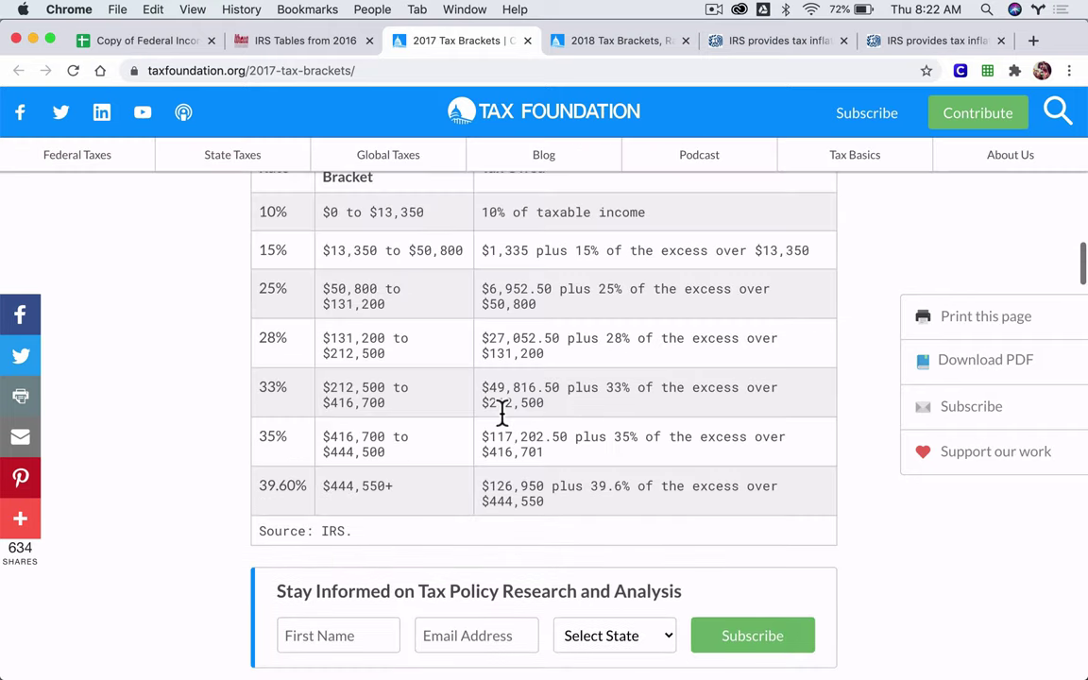
{"action": "scroll", "coordinate": [502, 413], "scroll_direction": "down", "scroll_amount": 2}
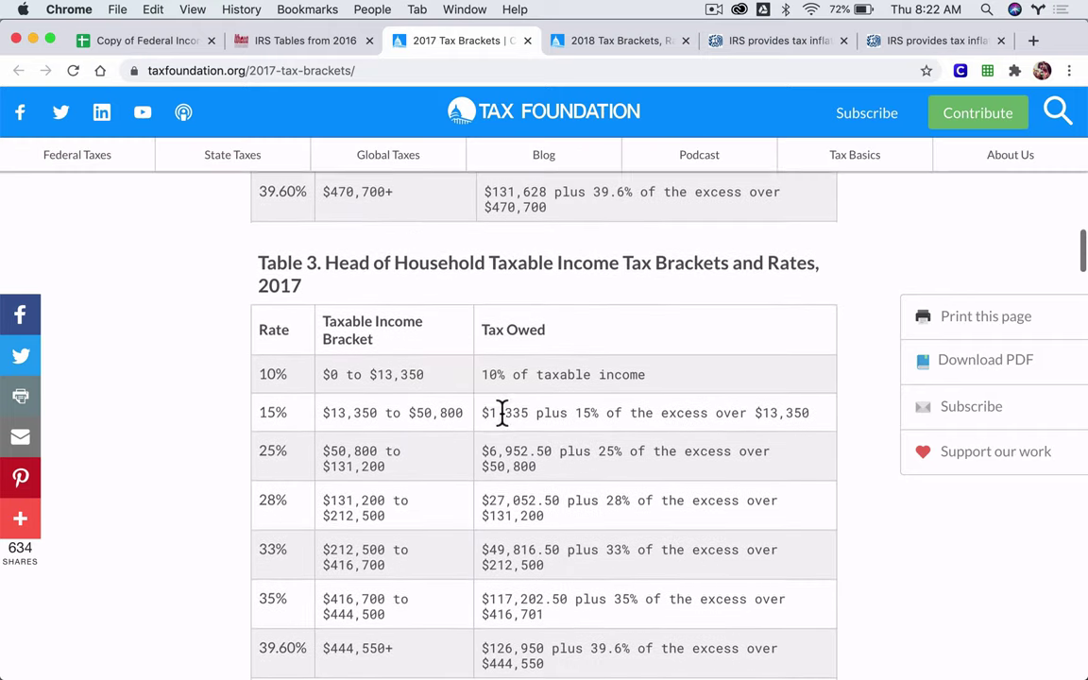
{"action": "left_click", "coordinate": [262, 38]}
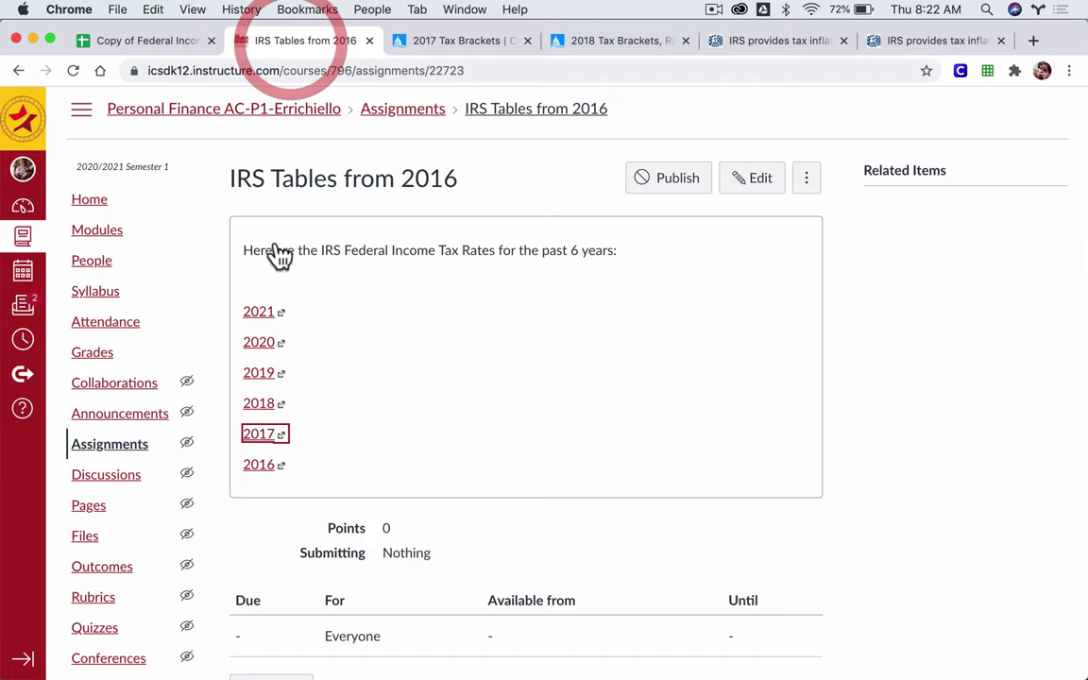
Open the 2016 tax brackets page and scroll to its bracket table.
{"action": "left_click", "coordinate": [258, 465]}
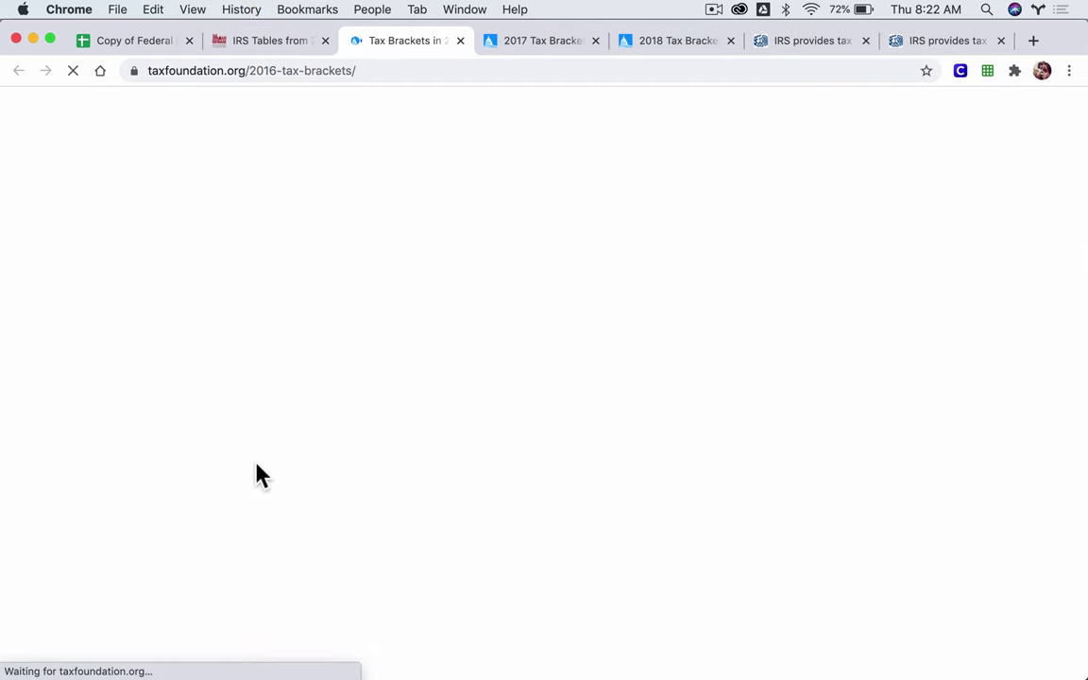
{"action": "scroll", "coordinate": [355, 427], "scroll_direction": "down", "scroll_amount": 10}
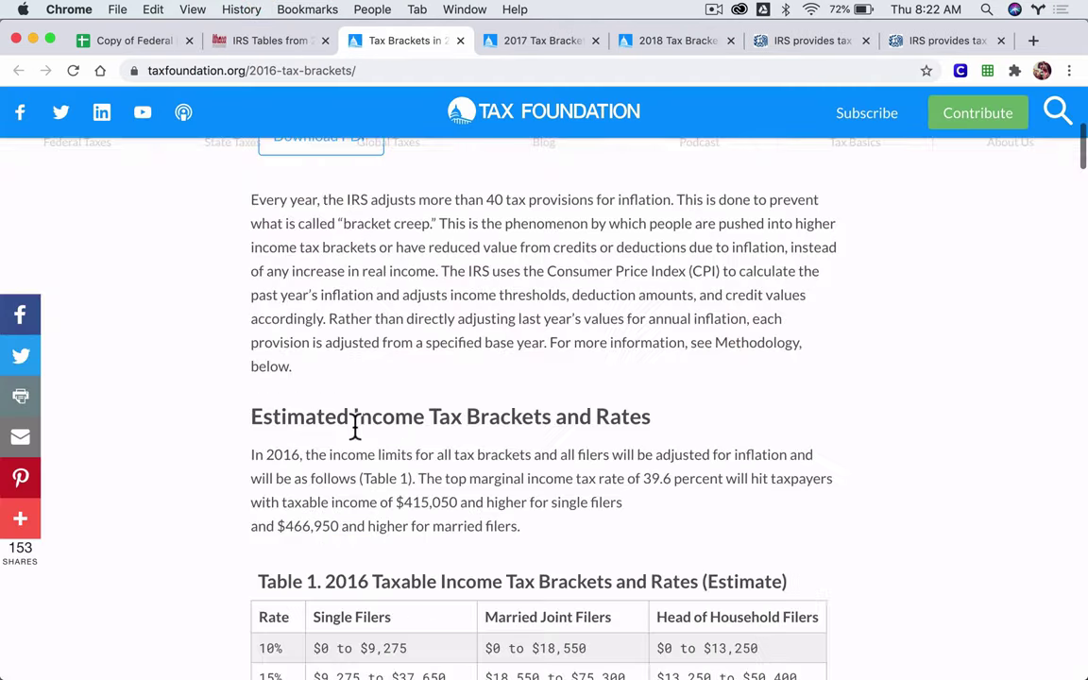
{"action": "scroll", "coordinate": [354, 426], "scroll_direction": "down", "scroll_amount": 3}
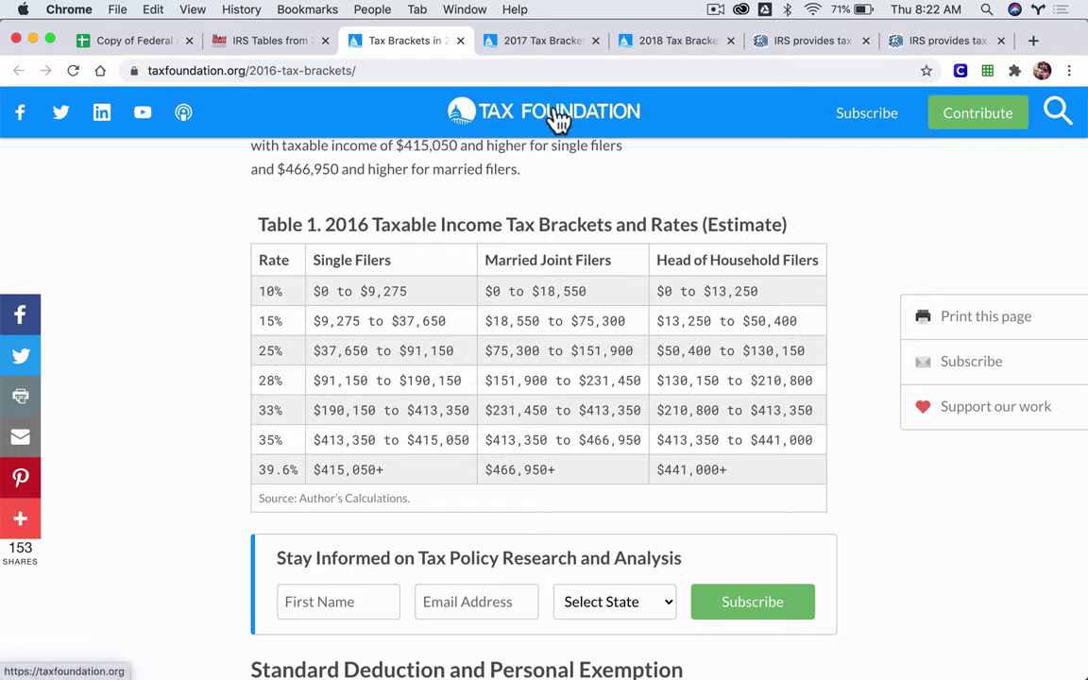
Compare the 2016 rates, topping at 39.6% above $415,050, with the 2017 table, then return to the IRS tables.
{"action": "left_click", "coordinate": [552, 52]}
{"action": "scroll", "coordinate": [388, 351], "scroll_direction": "down", "scroll_amount": 1}
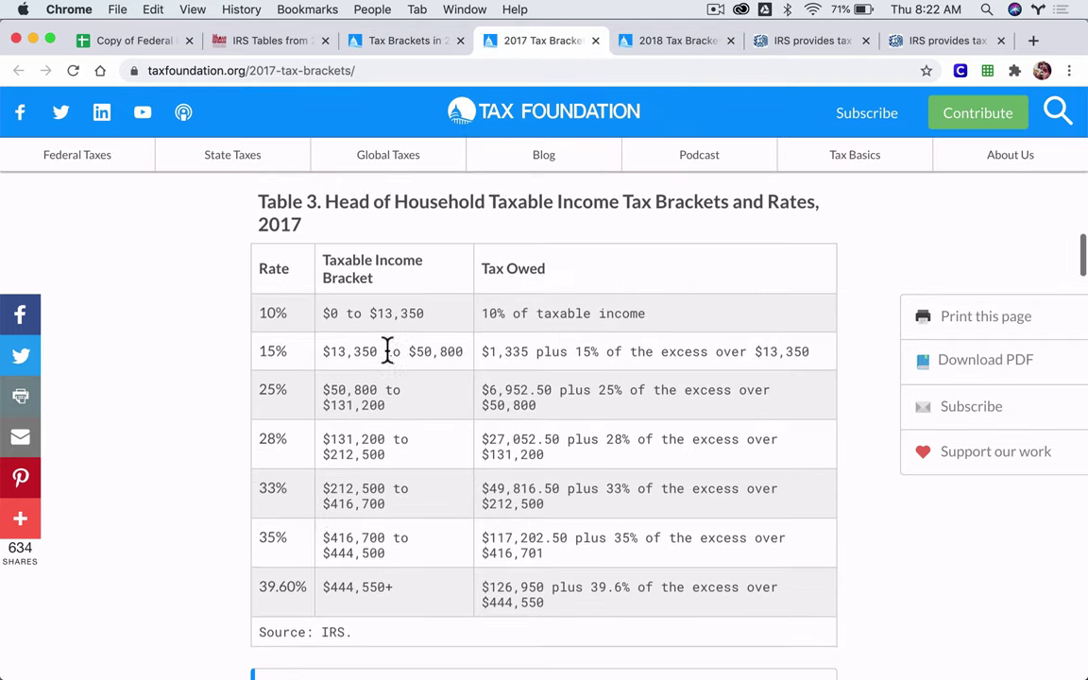
{"action": "scroll", "coordinate": [388, 351], "scroll_direction": "down", "scroll_amount": 1}
{"action": "left_click", "coordinate": [408, 42]}
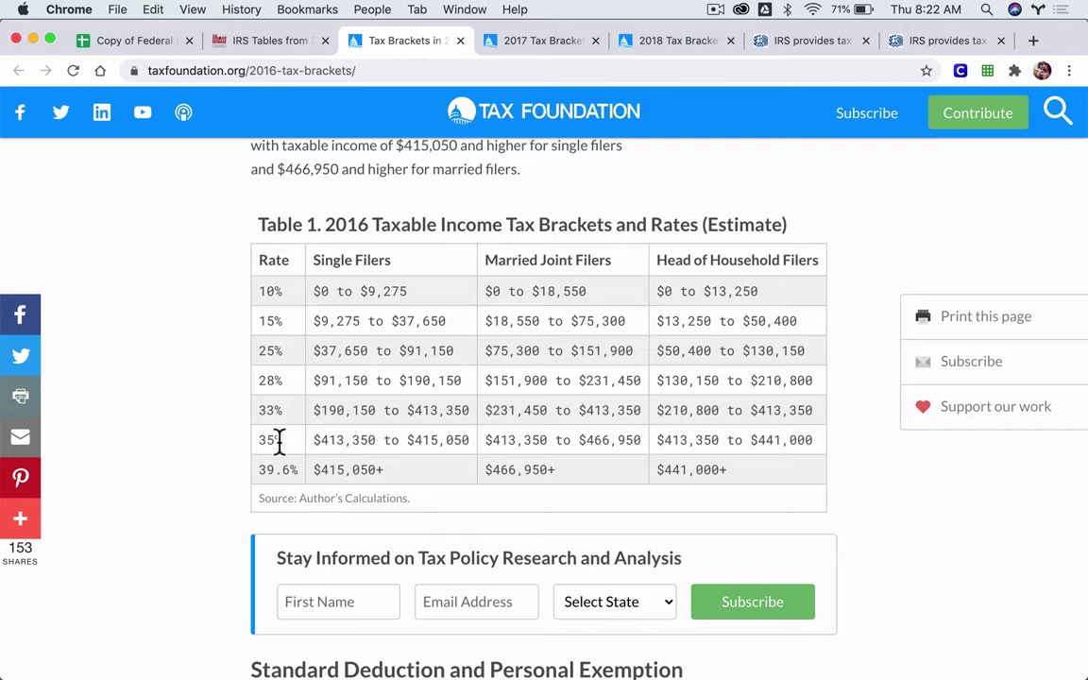
{"action": "left_click", "coordinate": [552, 42]}
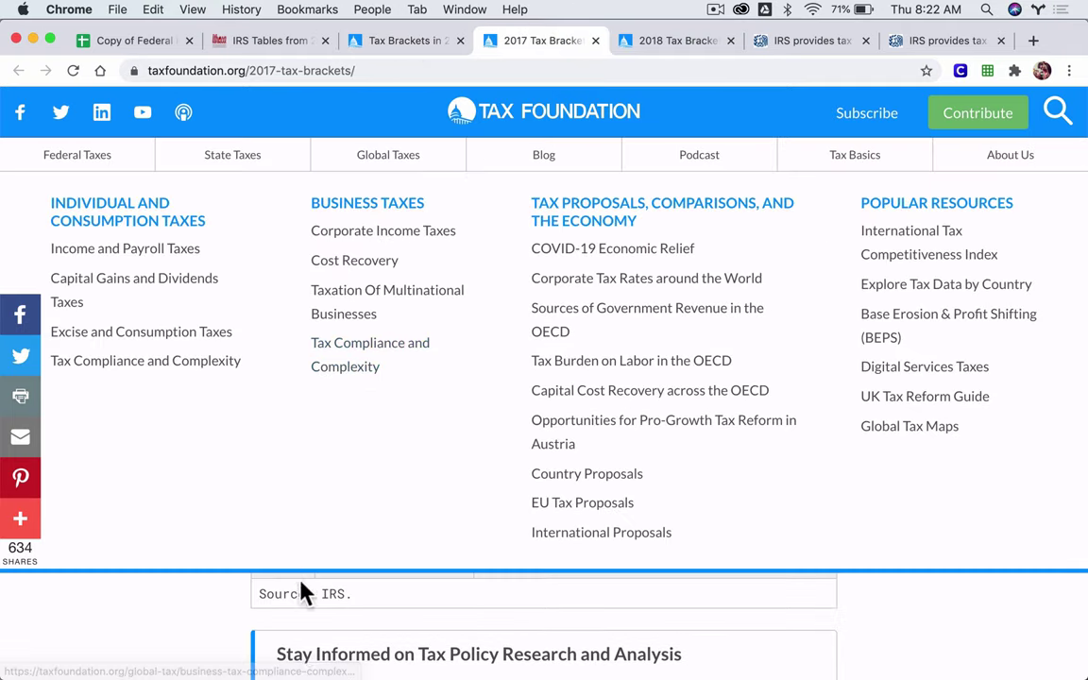
{"action": "left_click", "coordinate": [359, 40]}
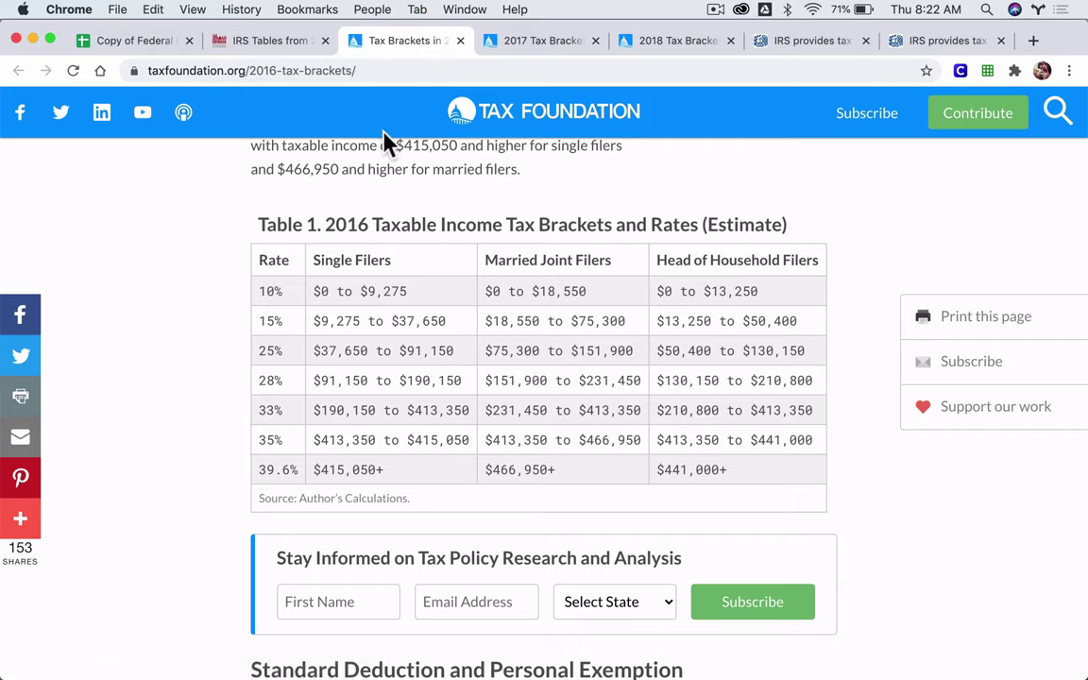
{"action": "left_click", "coordinate": [165, 43]}
{"action": "left_click", "coordinate": [224, 42]}
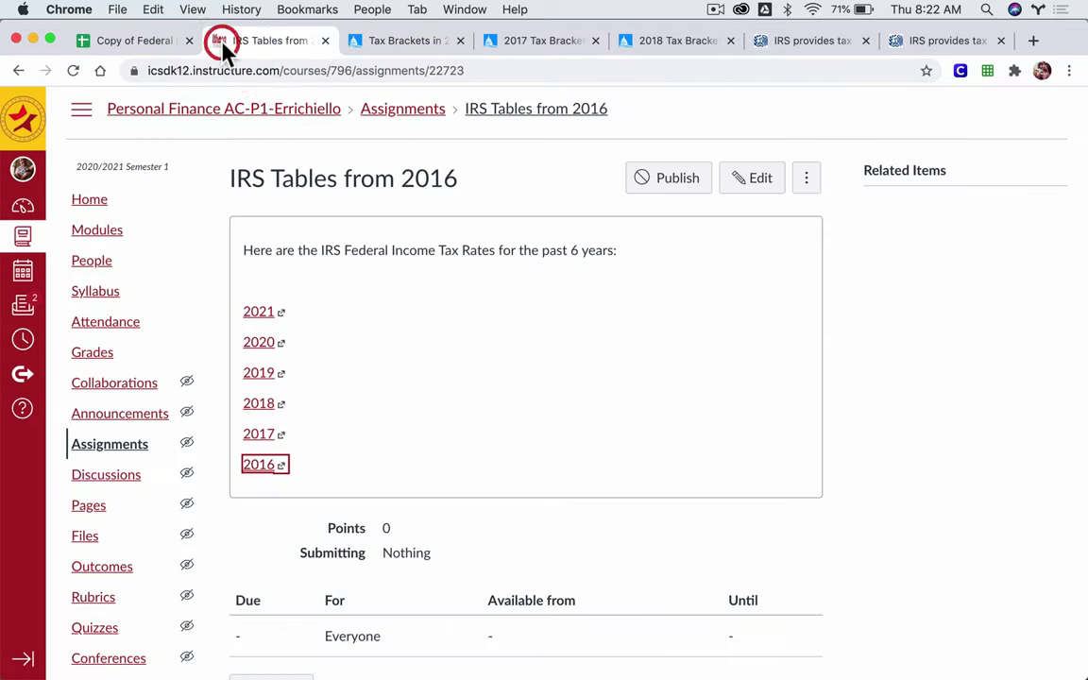
Recheck 2018 Table 1 against the spreadsheet, view the 2017 table, then return to the Federal Income Tax Brackets sheet.
{"action": "left_click", "coordinate": [332, 353]}
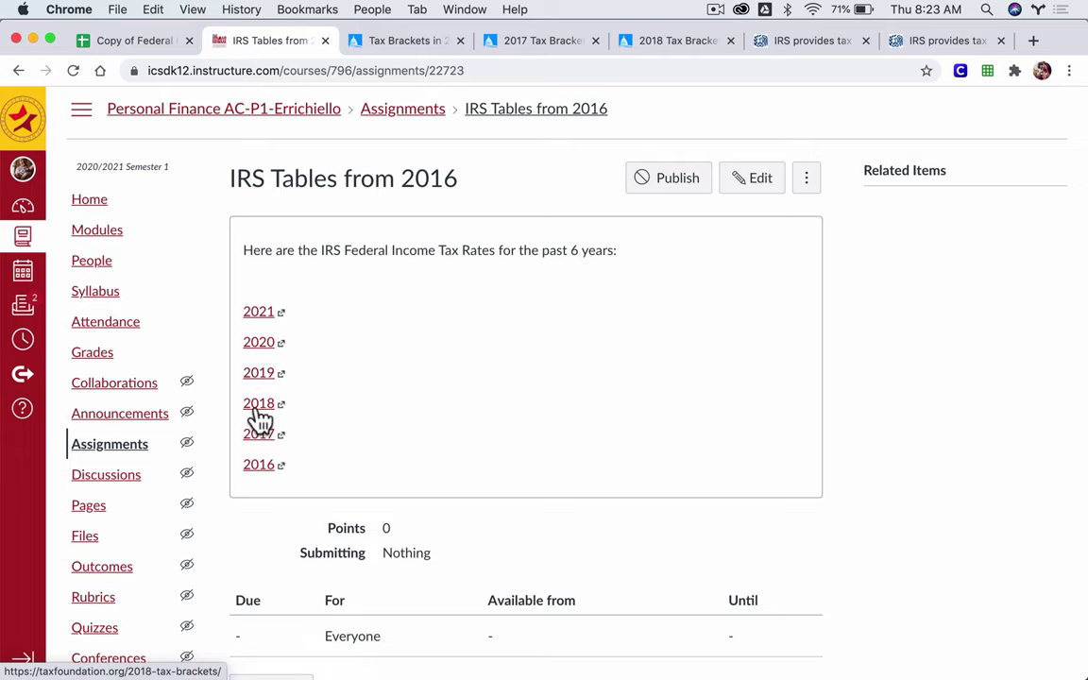
{"action": "left_click", "coordinate": [653, 43]}
{"action": "scroll", "coordinate": [376, 413], "scroll_direction": "up", "scroll_amount": 8}
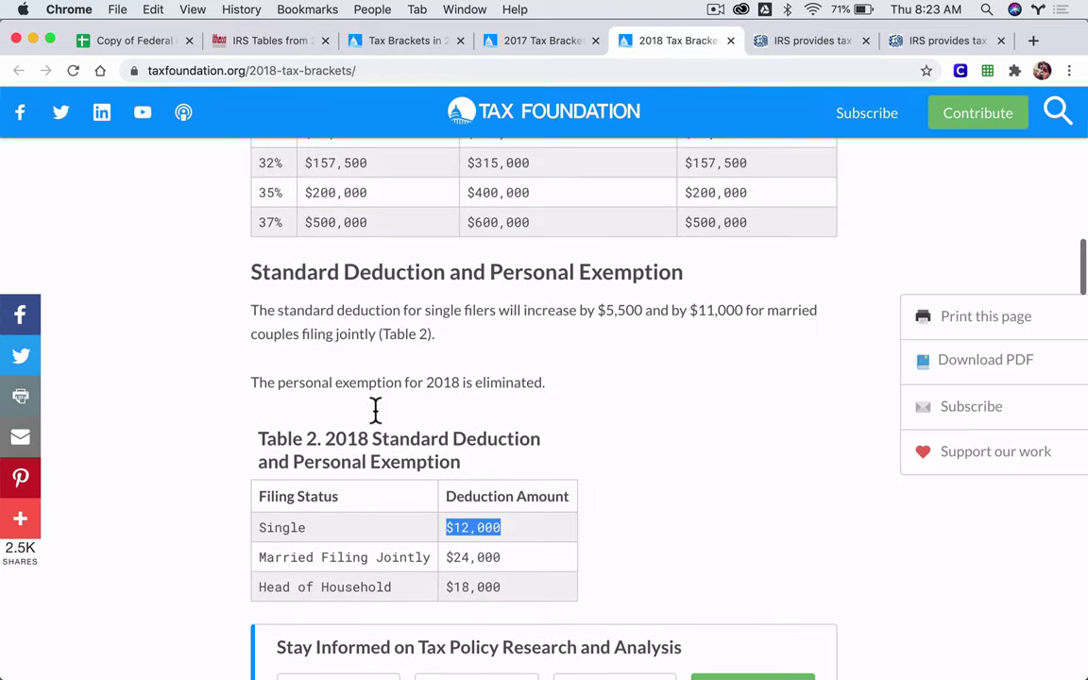
{"action": "scroll", "coordinate": [376, 415], "scroll_direction": "down", "scroll_amount": 4}
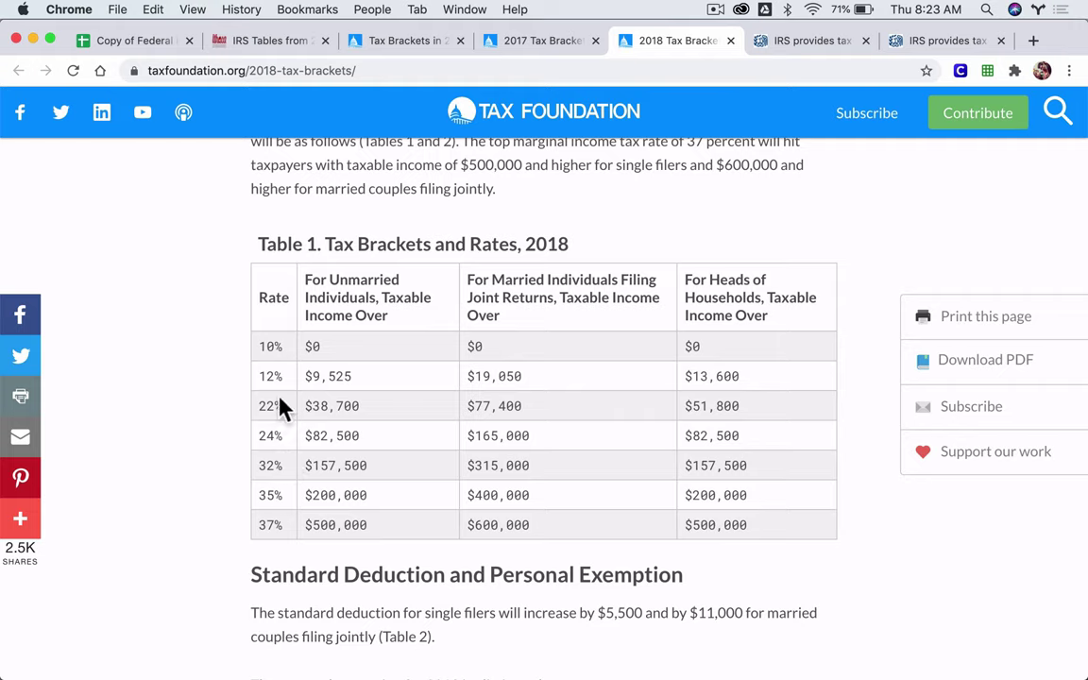
{"action": "left_click", "coordinate": [142, 40]}
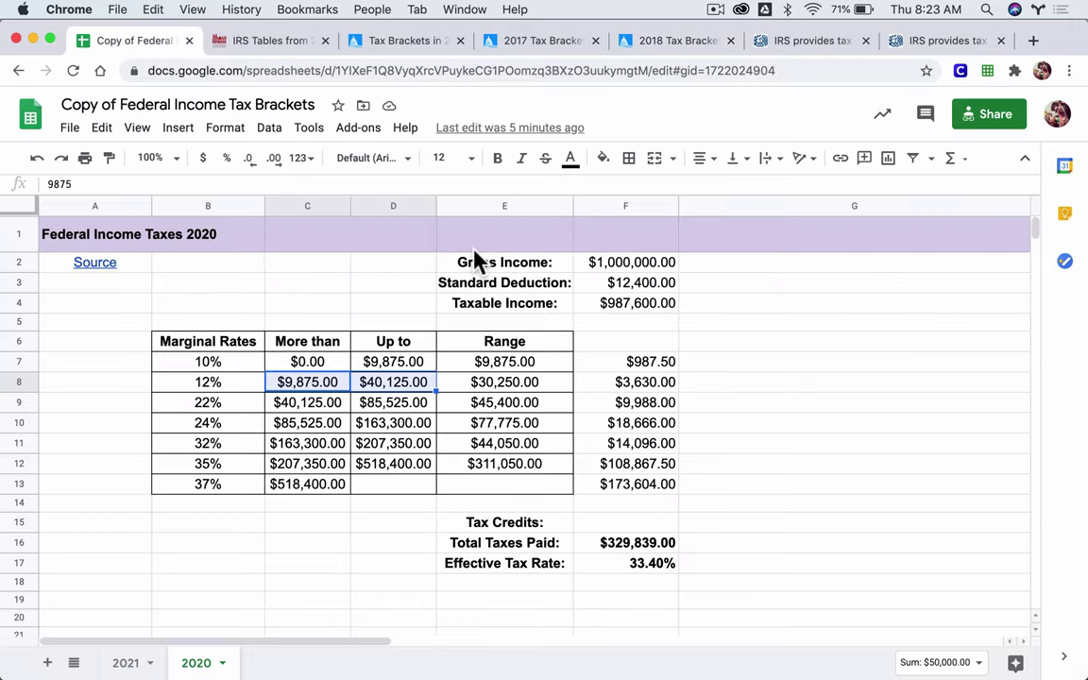
{"action": "left_click", "coordinate": [646, 40]}
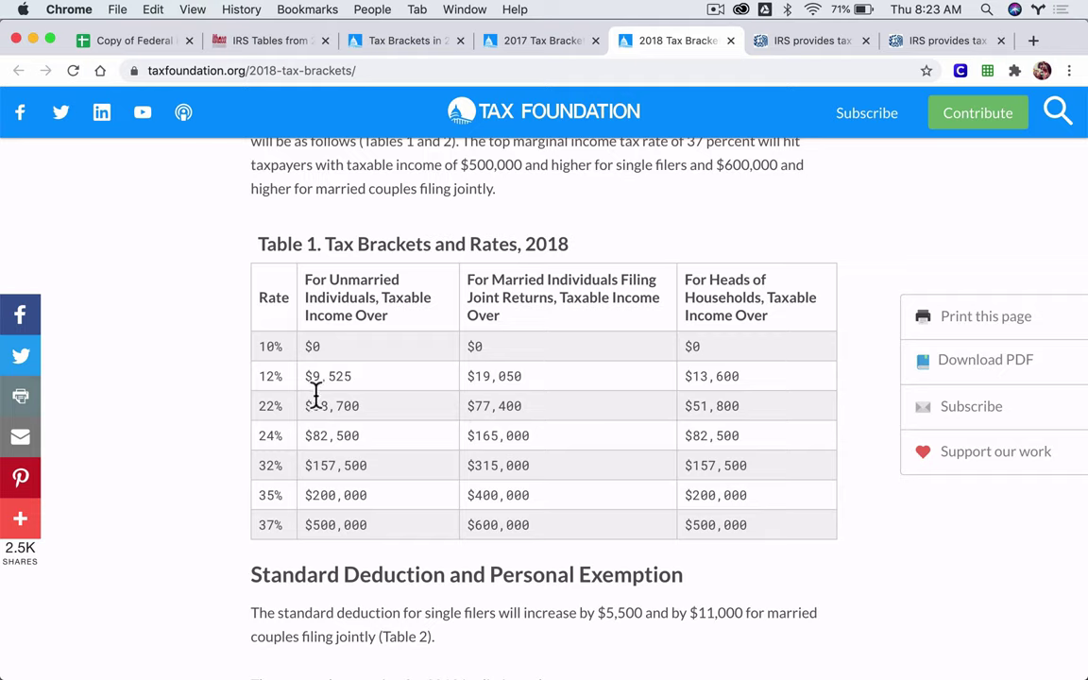
{"action": "left_click", "coordinate": [491, 39]}
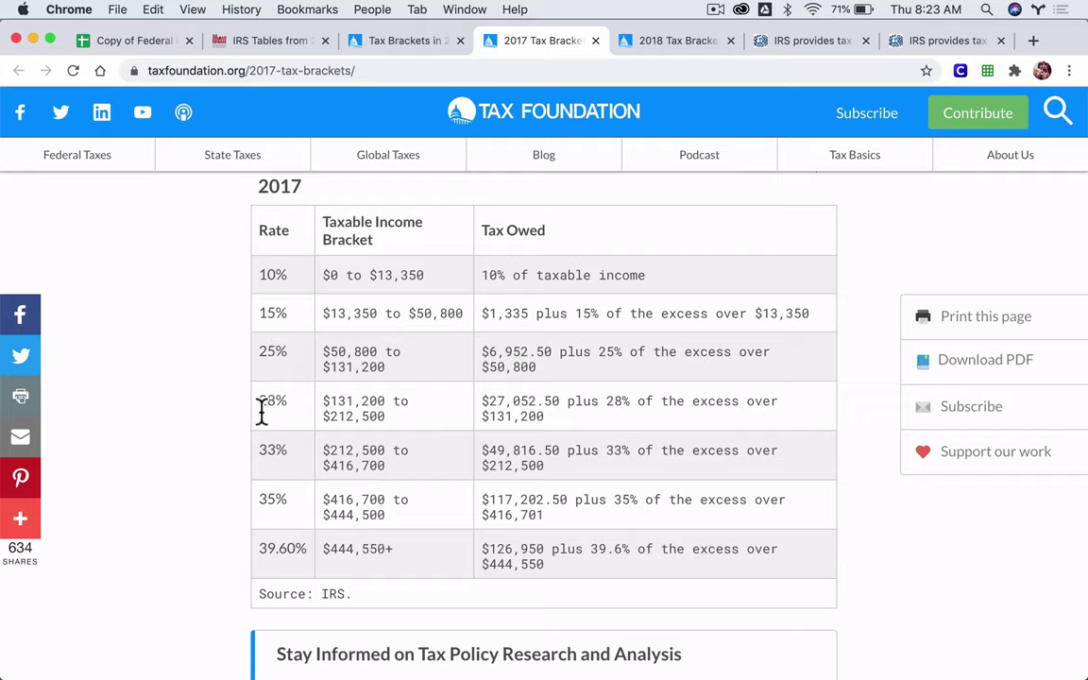
{"action": "left_click", "coordinate": [140, 40]}
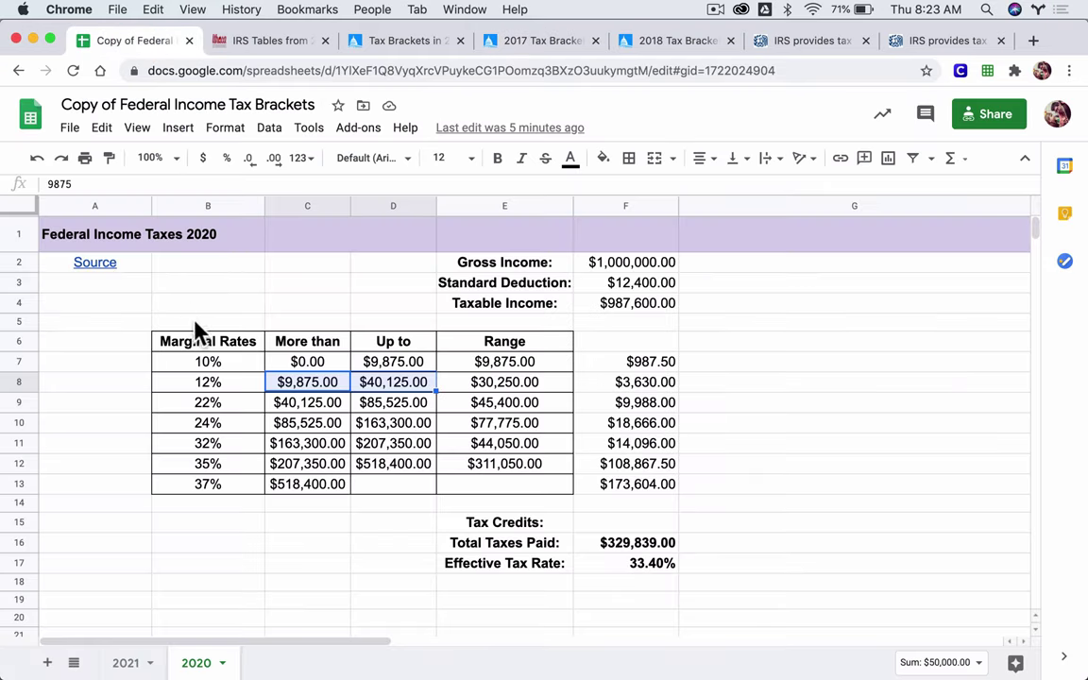
Change the top marginal rate in B13 from 37% to 39.6.
{"action": "left_click", "coordinate": [199, 363]}
{"action": "left_click", "coordinate": [199, 385]}
{"action": "left_click", "coordinate": [202, 487]}
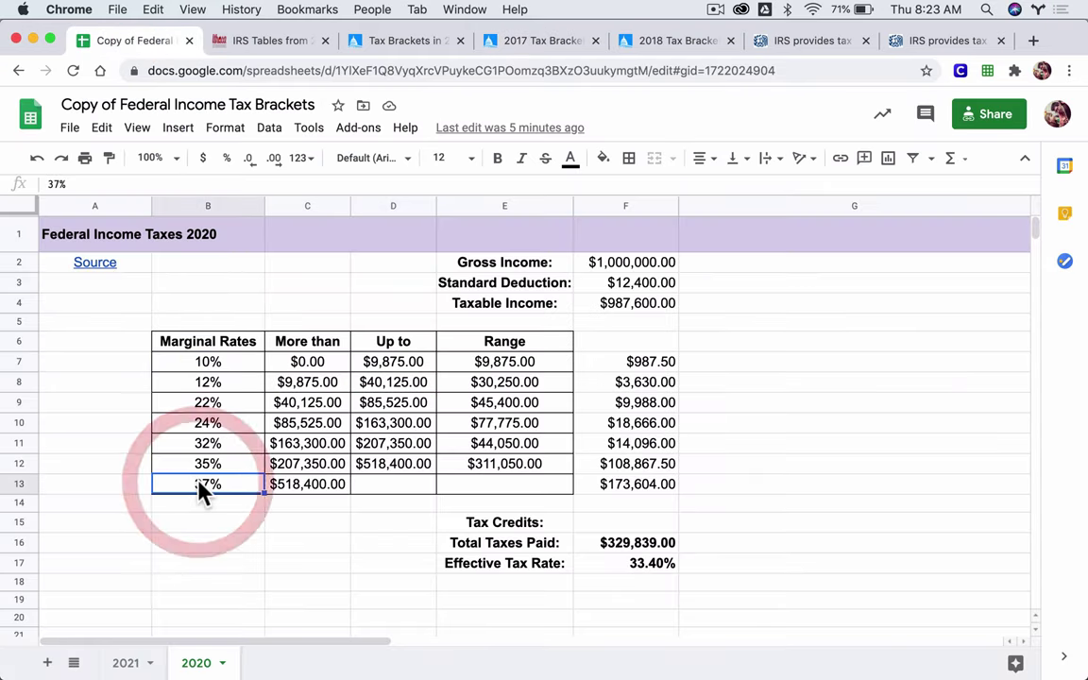
{"action": "type", "text": "39."}
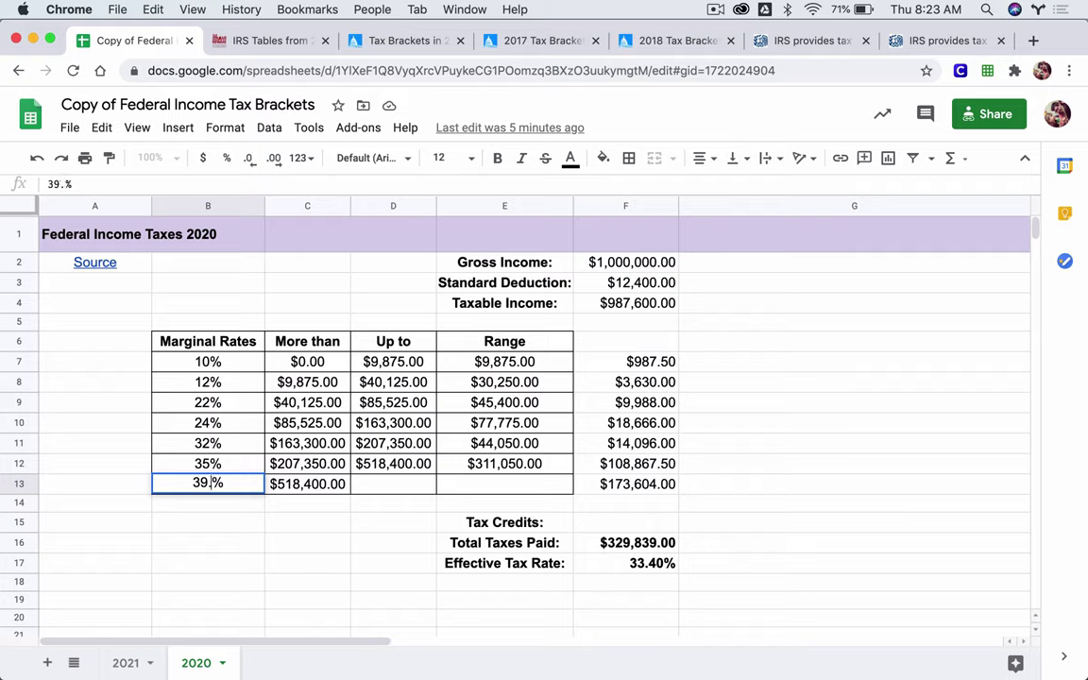
{"action": "type", "text": "6"}
{"action": "key", "text": "Return"}
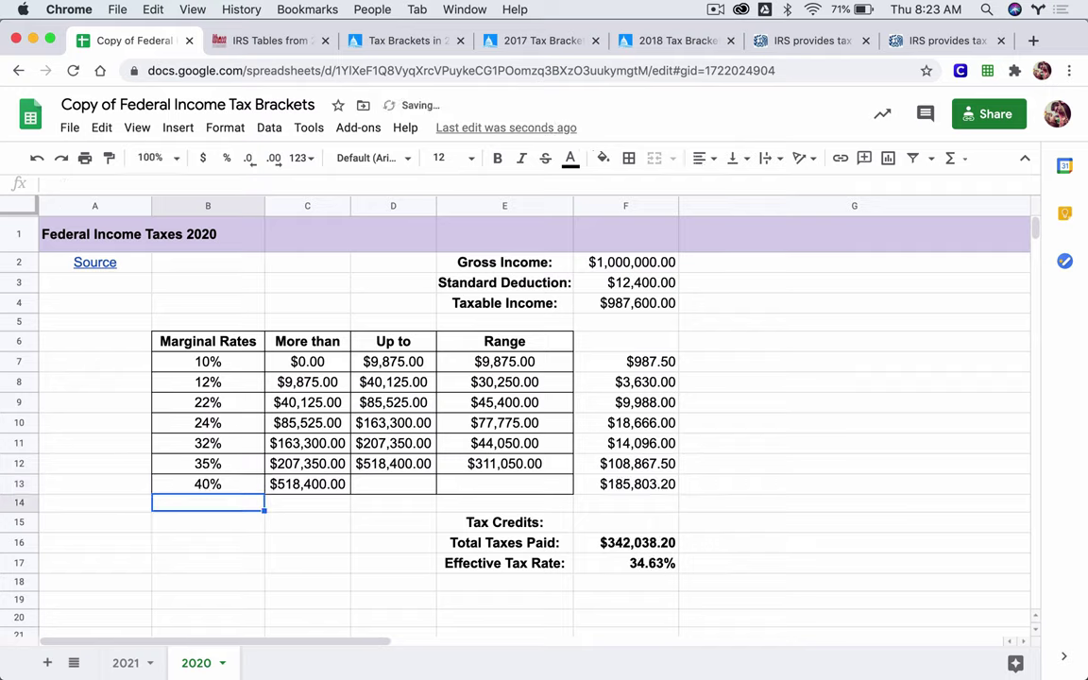
{"action": "left_click", "coordinate": [208, 484]}
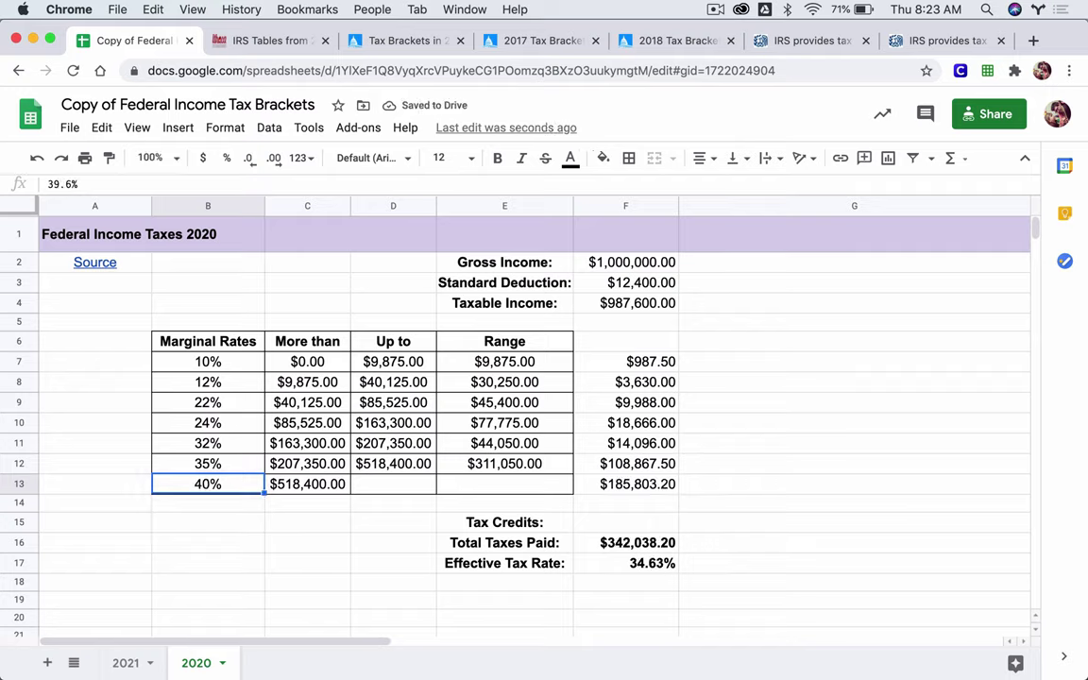
Apply Percent number formatting to column B, then undo it.
{"action": "left_click", "coordinate": [219, 206]}
{"action": "left_click", "coordinate": [225, 128]}
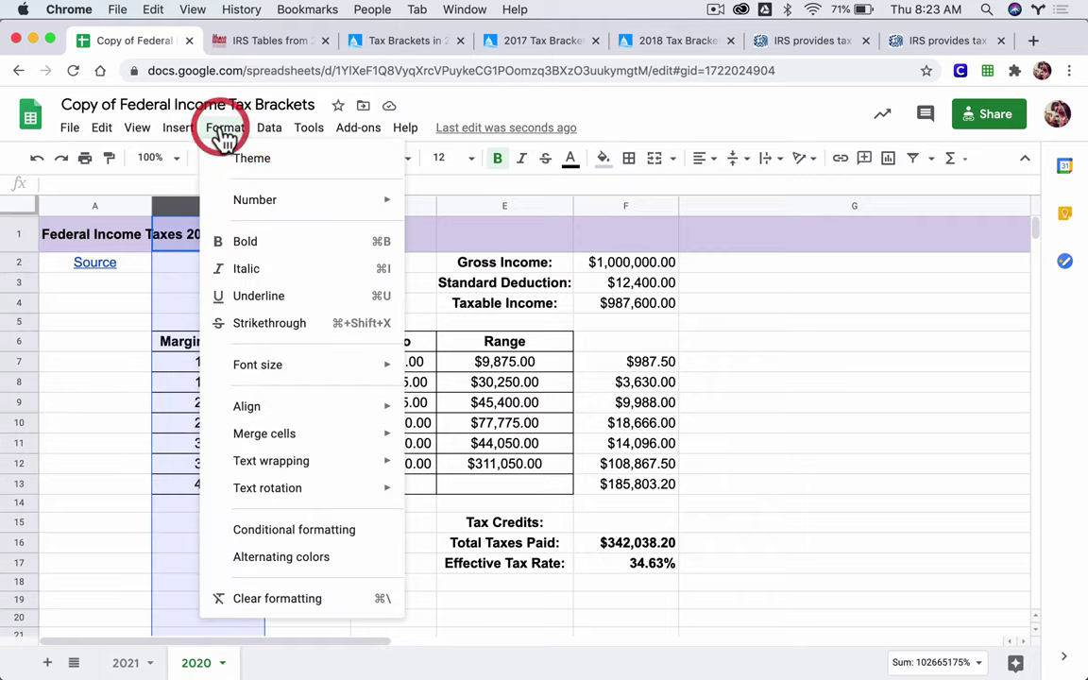
{"action": "mouse_move", "coordinate": [235, 204]}
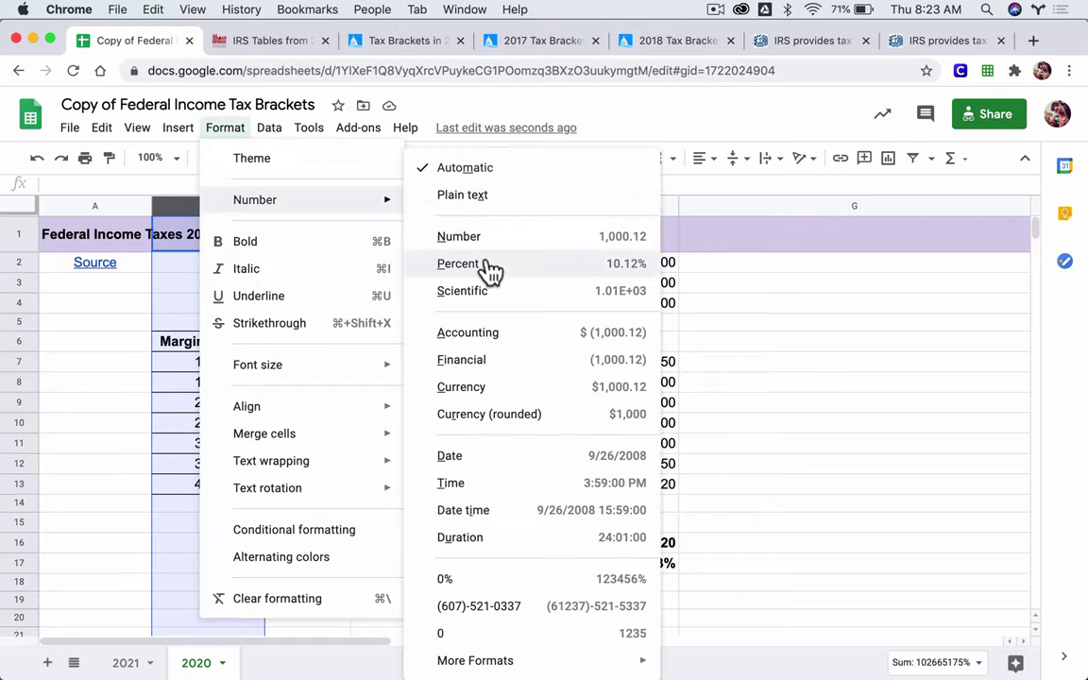
{"action": "left_click", "coordinate": [557, 267]}
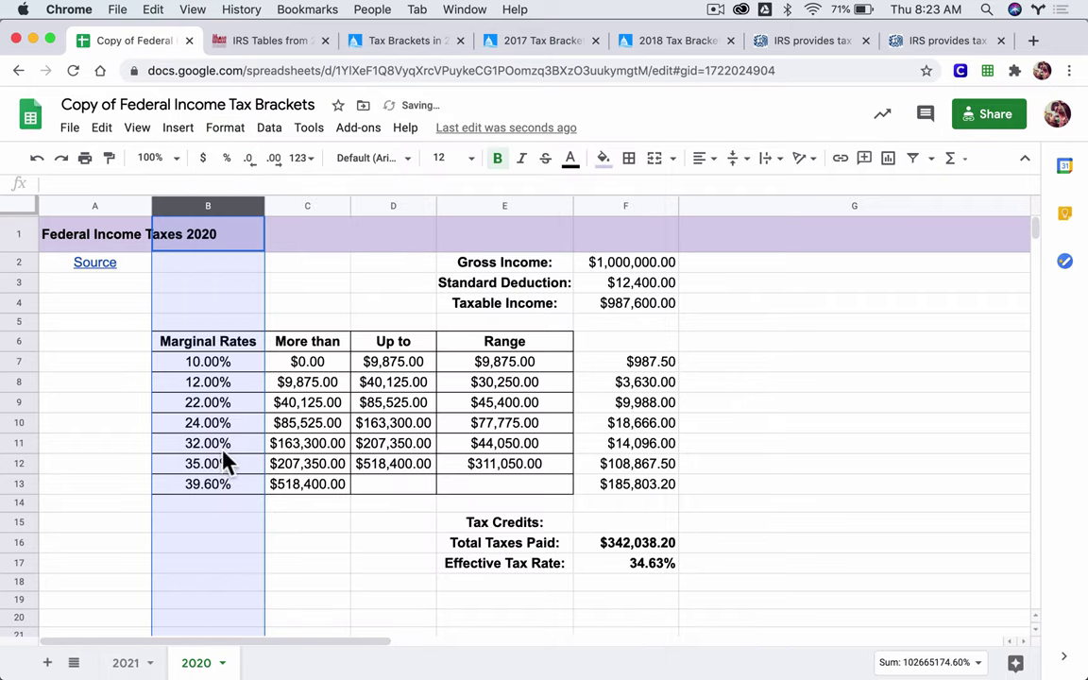
{"action": "left_click", "coordinate": [219, 488]}
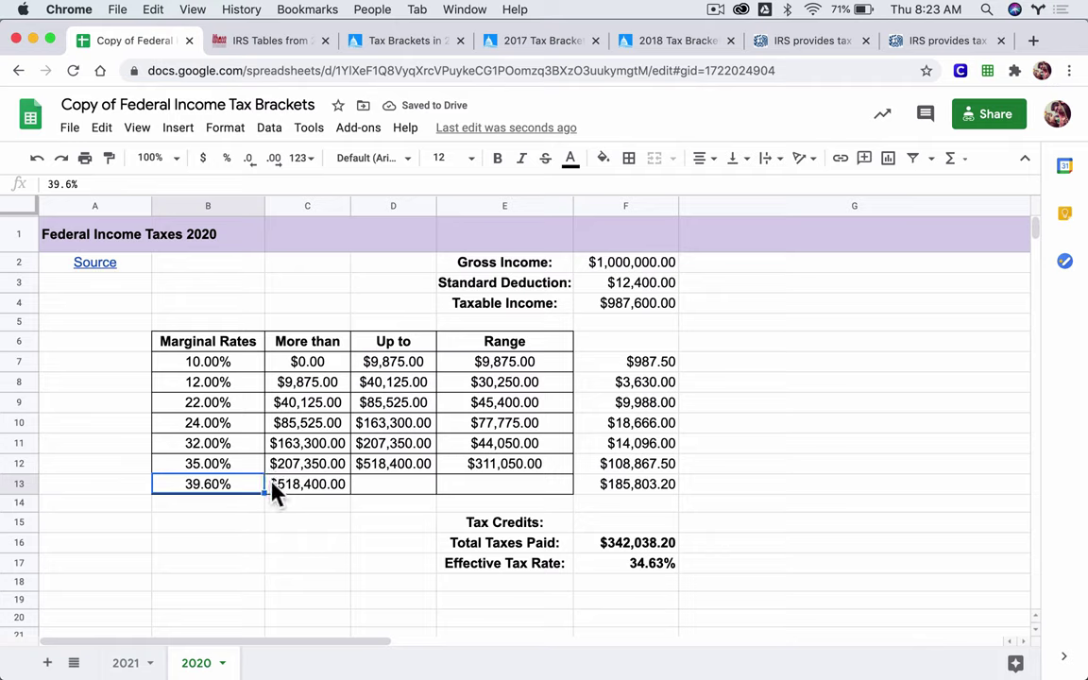
{"action": "key", "text": "super+z"}
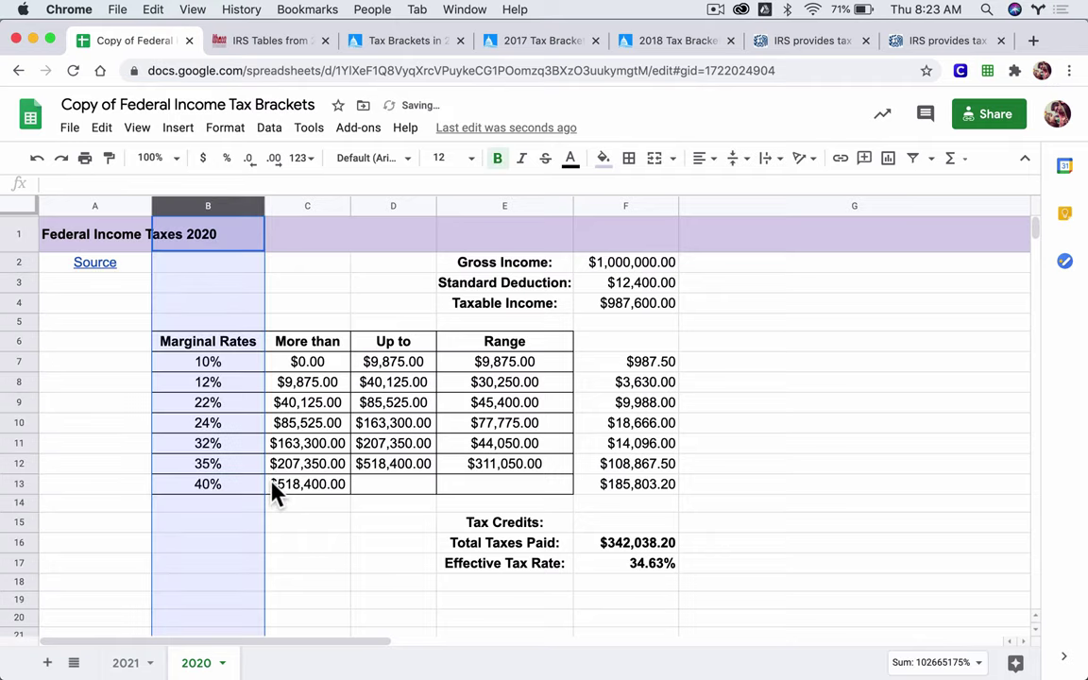